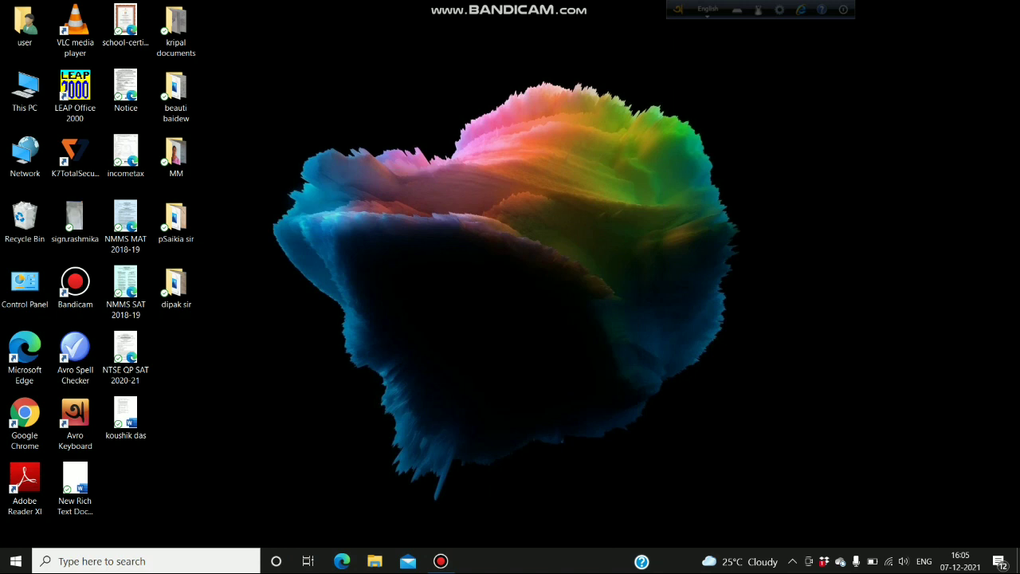
- Open the teacher's documents folder, then minimize its window
{"action": "left_click", "coordinate": [176, 289]}
{"action": "double_click", "coordinate": [177, 288]}
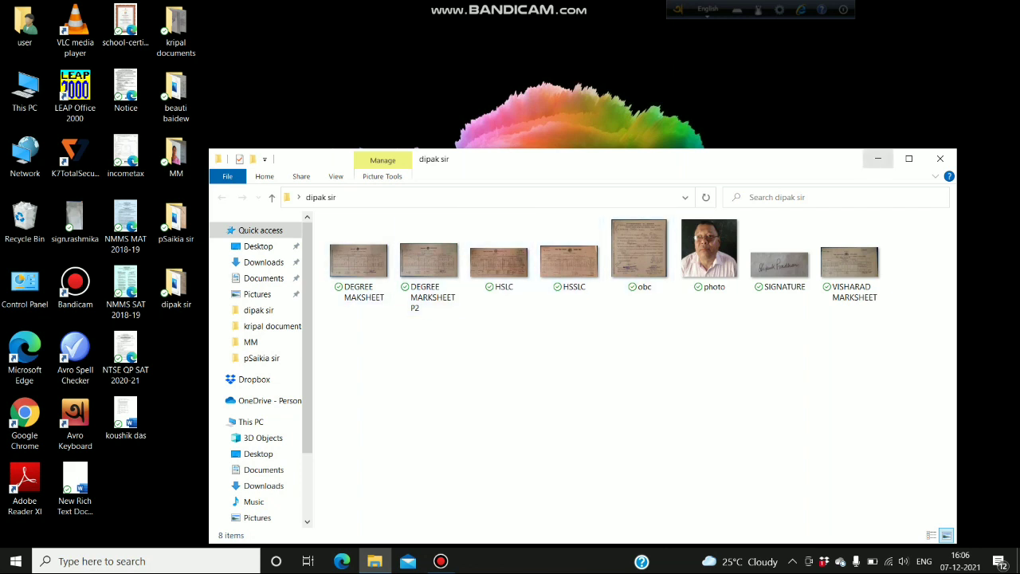
{"action": "left_click", "coordinate": [878, 157]}
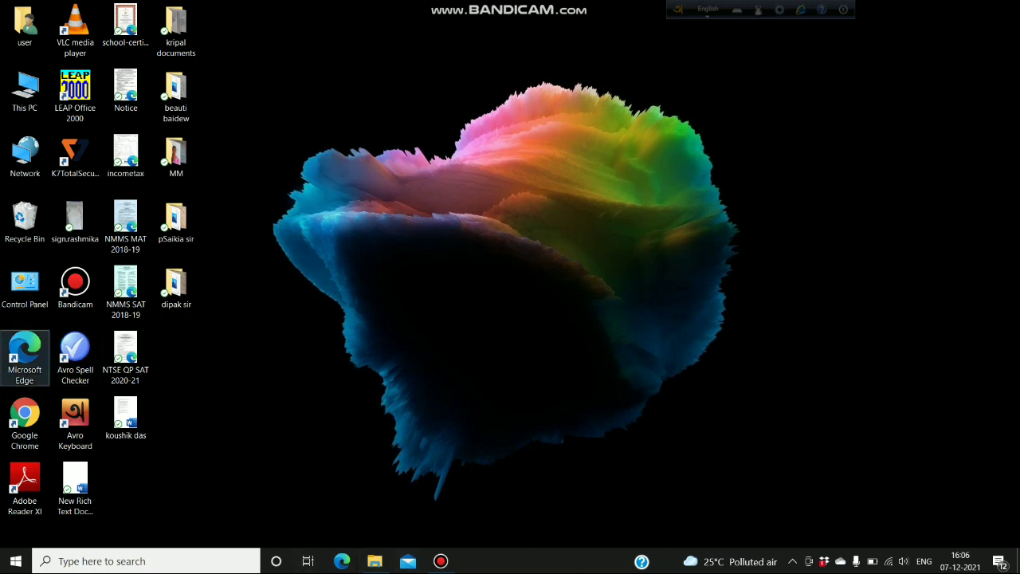
- Launch Edge, search for hrmsassam.in and scroll through the results
{"action": "left_click", "coordinate": [25, 356]}
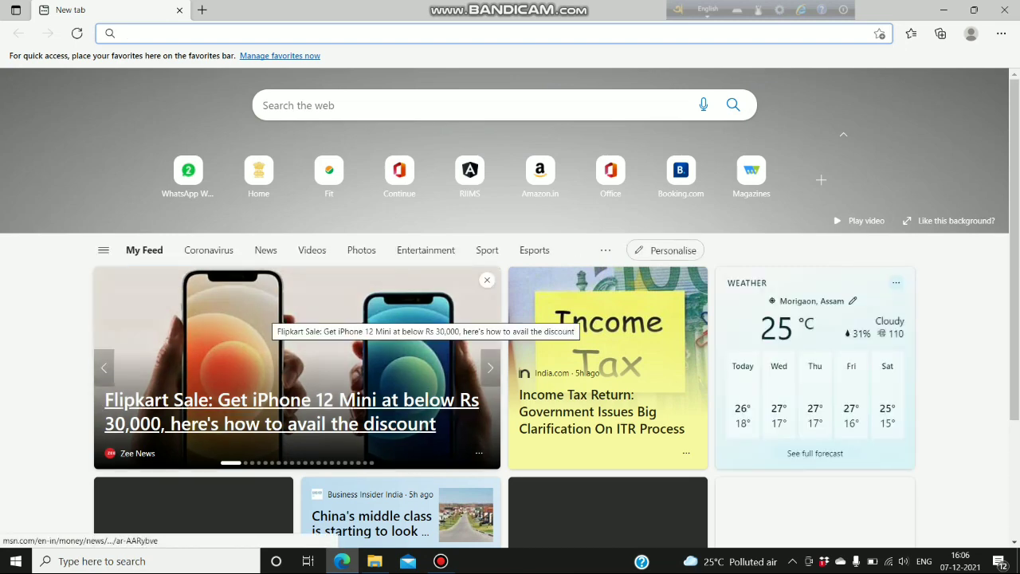
{"action": "left_click", "coordinate": [242, 34]}
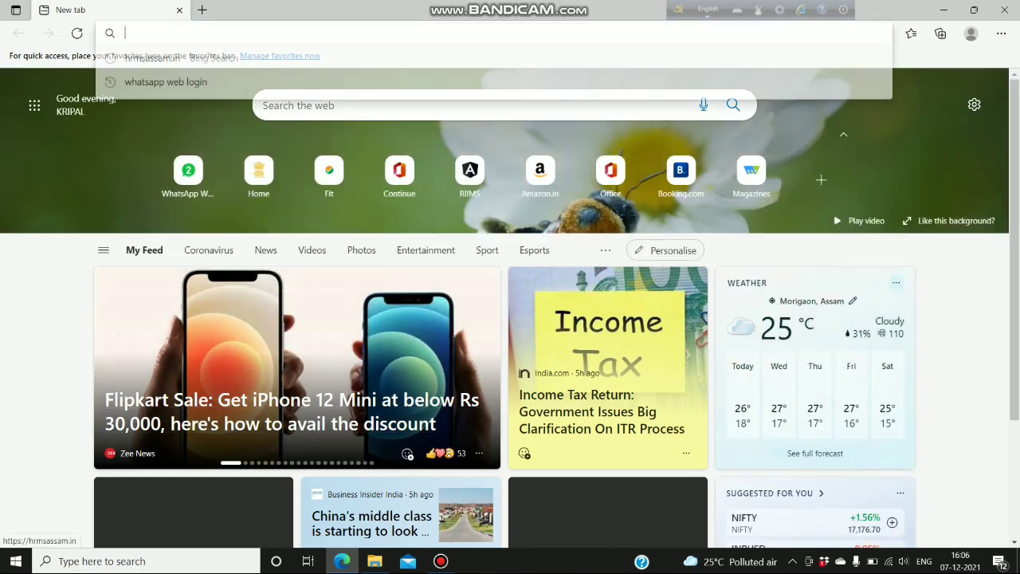
{"action": "type", "text": "hrmsassam.in"}
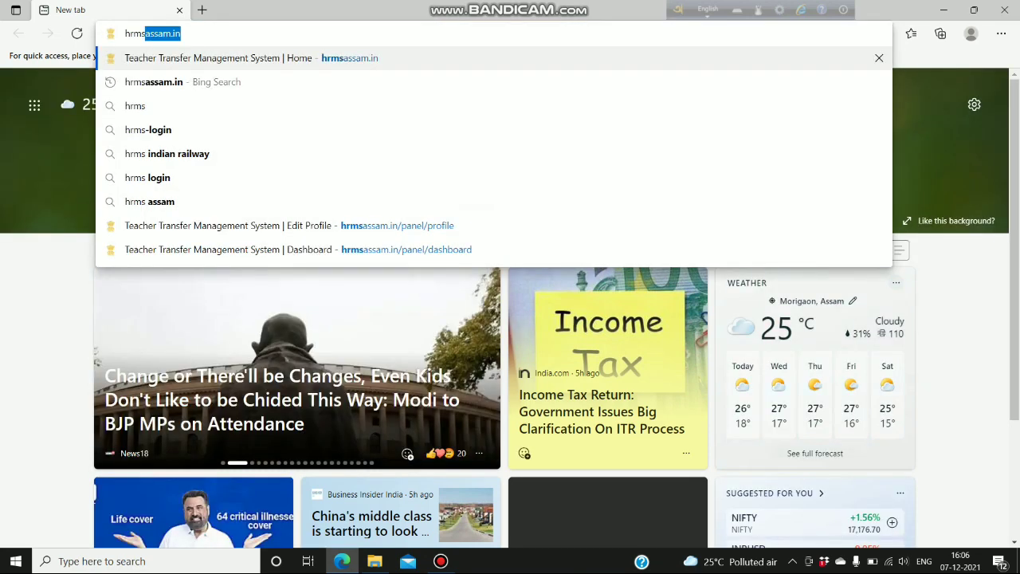
{"action": "key", "text": "Down"}
{"action": "key", "text": "Down"}
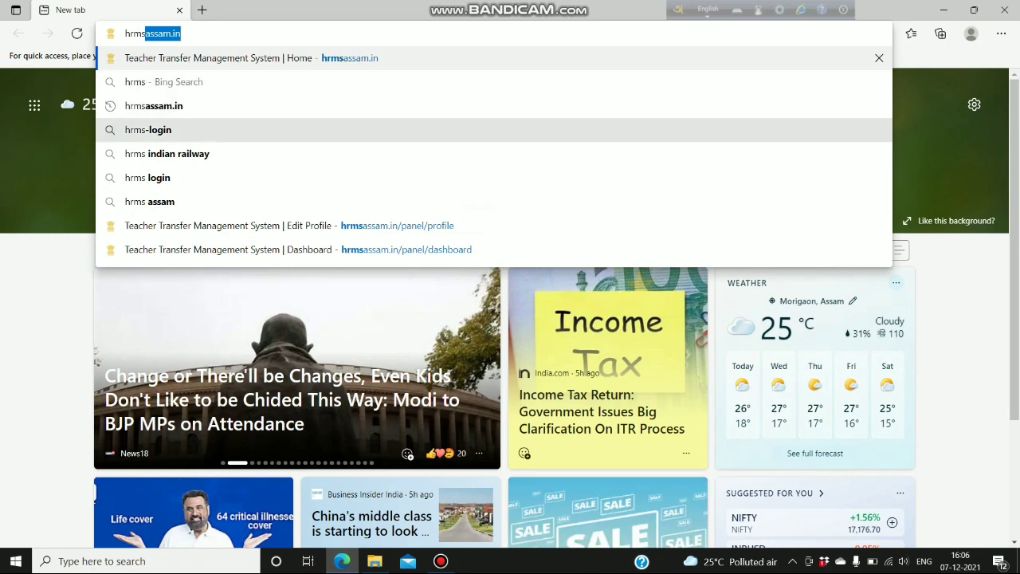
{"action": "key", "text": "Return"}
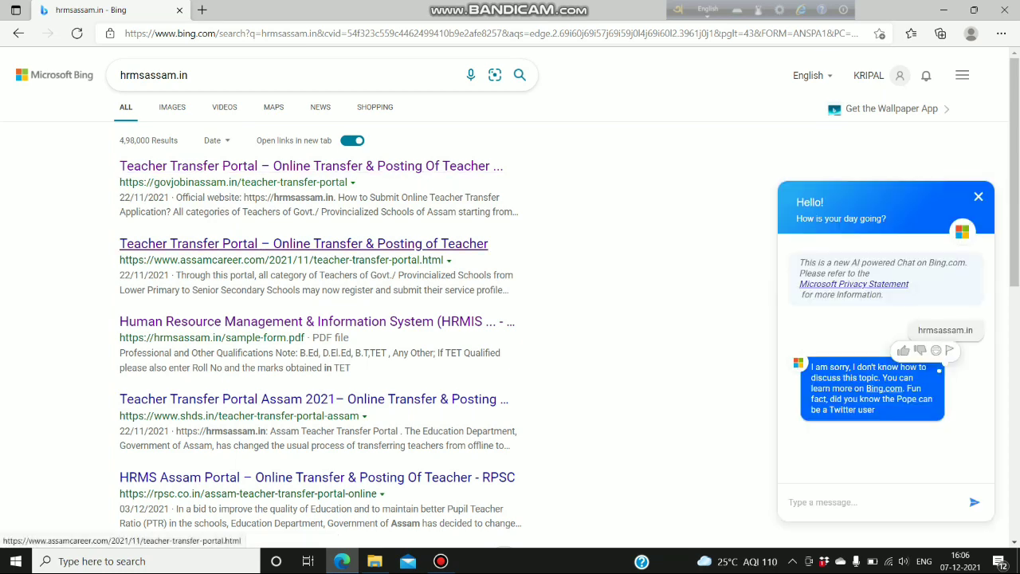
{"action": "scroll", "coordinate": [302, 243], "scroll_direction": "down", "scroll_amount": 2}
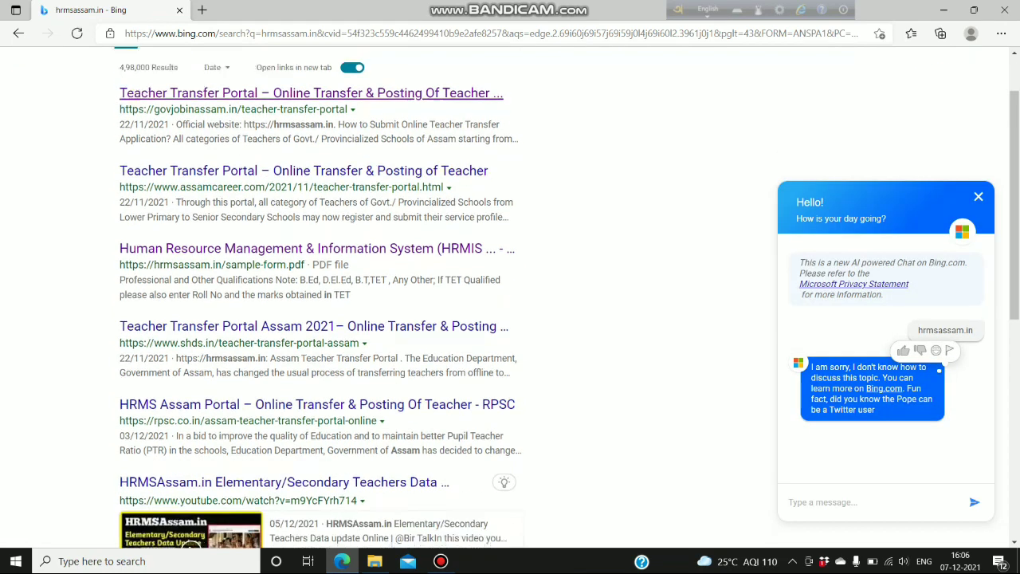
{"action": "scroll", "coordinate": [303, 159], "scroll_direction": "down", "scroll_amount": 3}
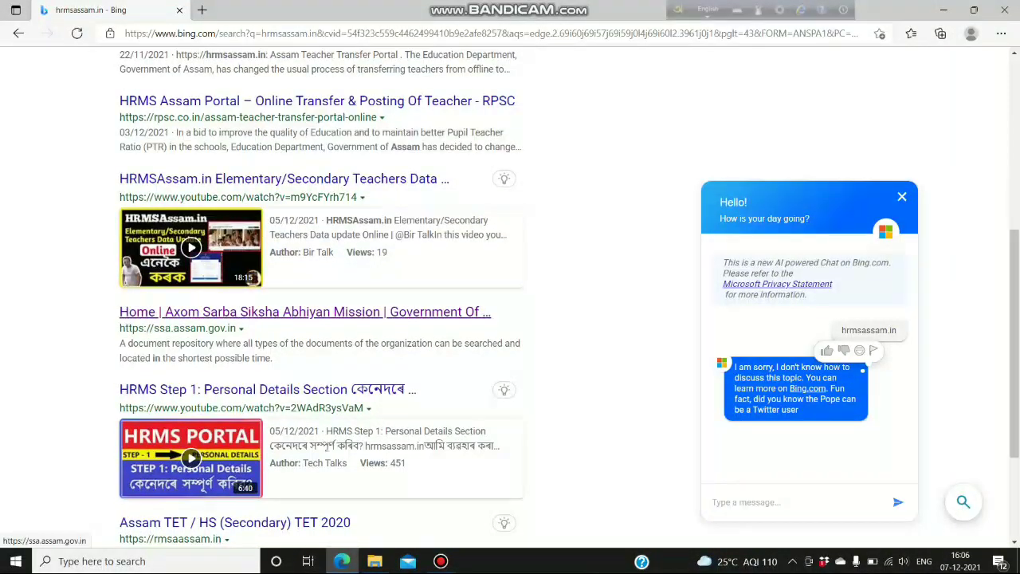
{"action": "scroll", "coordinate": [199, 312], "scroll_direction": "down", "scroll_amount": 2}
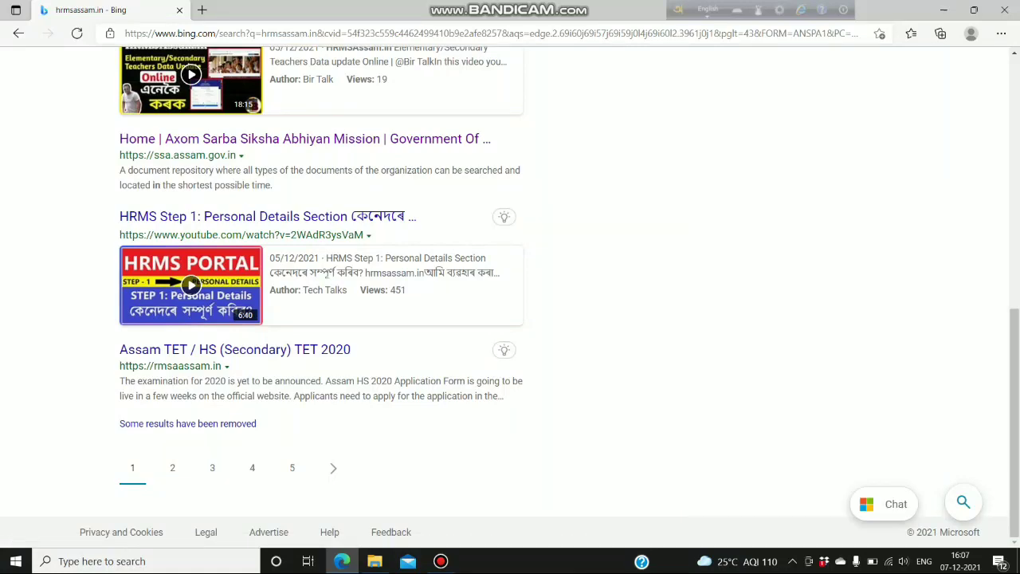
{"action": "scroll", "coordinate": [318, 295], "scroll_direction": "up", "scroll_amount": 3}
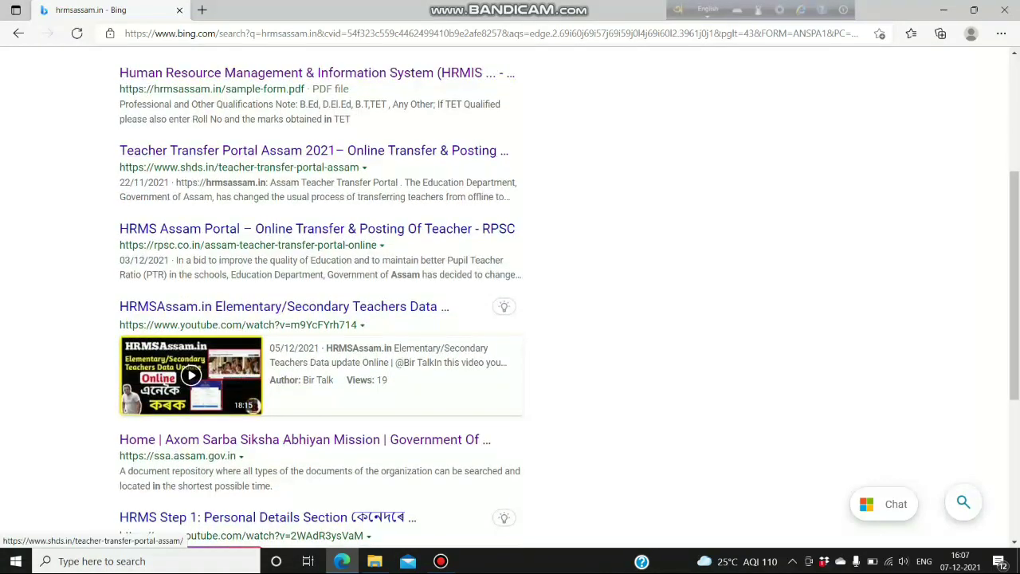
{"action": "scroll", "coordinate": [319, 295], "scroll_direction": "up", "scroll_amount": 3}
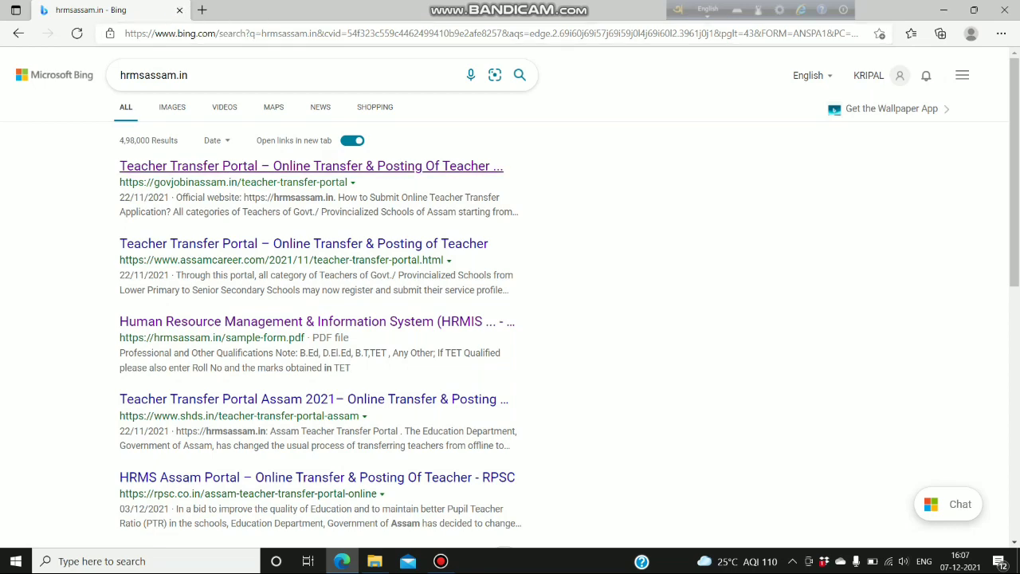
- Reopen Edge, go to the hrmsassam.in home page and log in with the teacher's username and password
{"action": "key", "text": "super+d"}
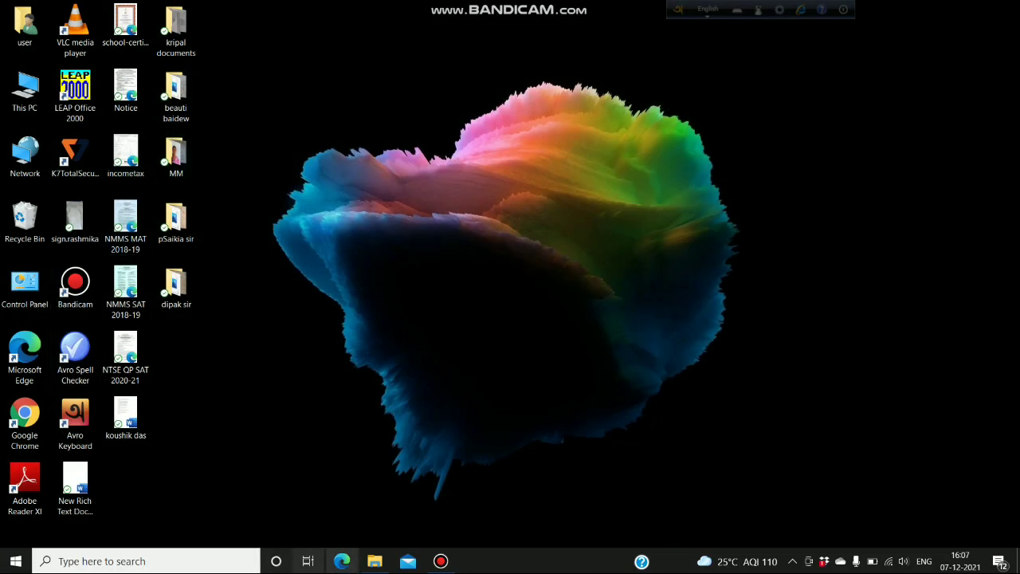
{"action": "left_click", "coordinate": [342, 561]}
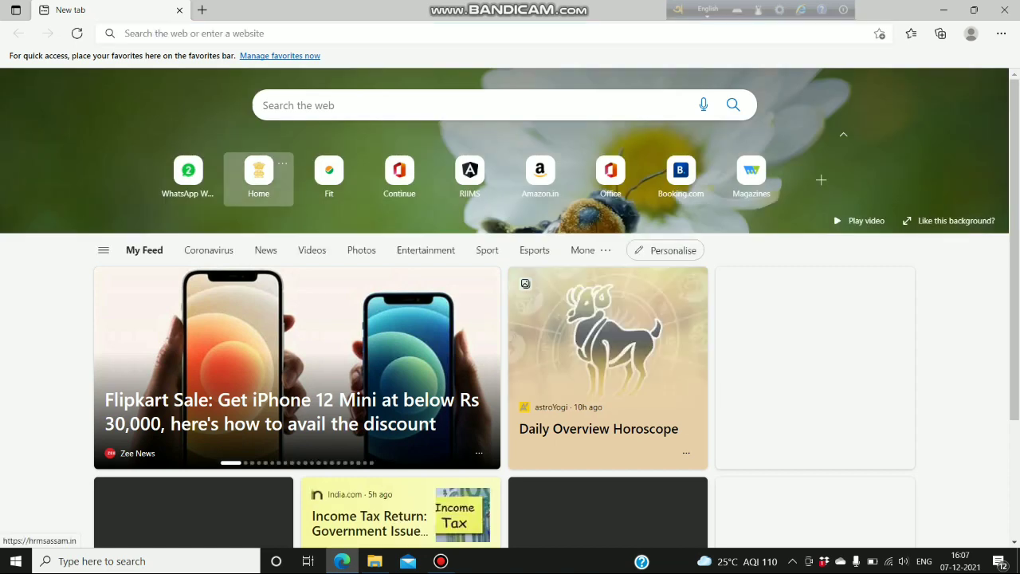
{"action": "left_click", "coordinate": [258, 171]}
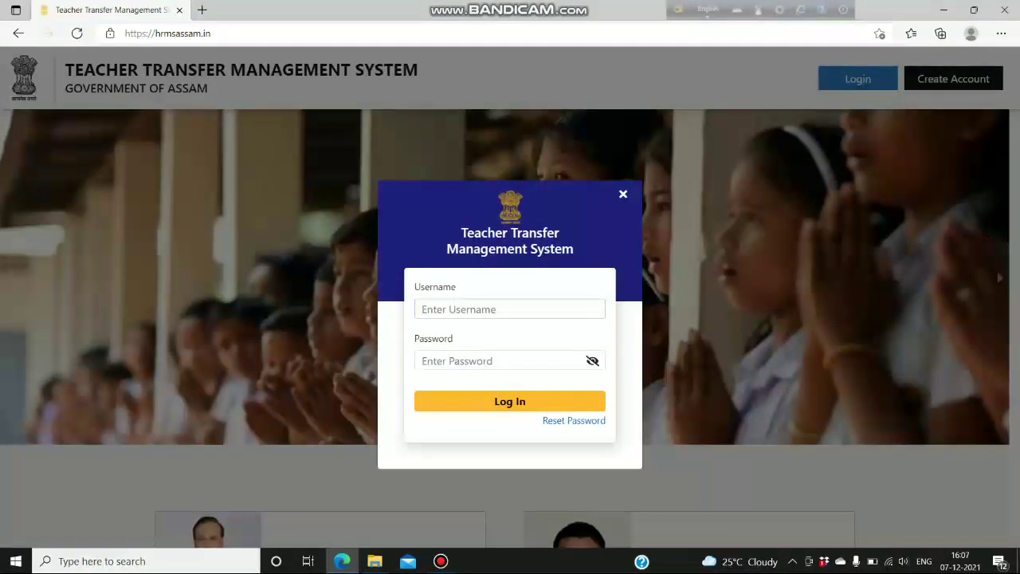
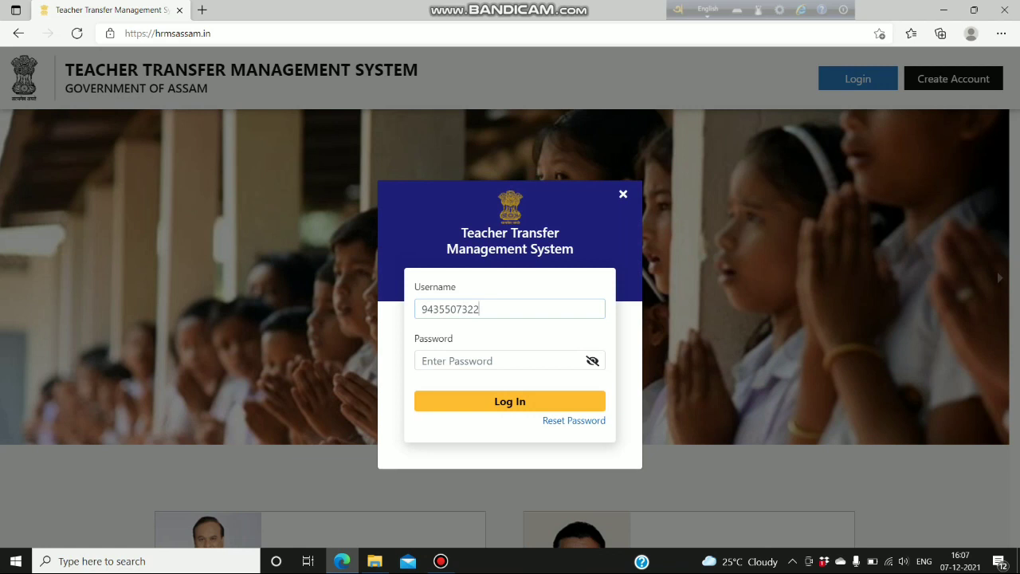
{"action": "left_click", "coordinate": [422, 361]}
{"action": "type", "text": "*****"}
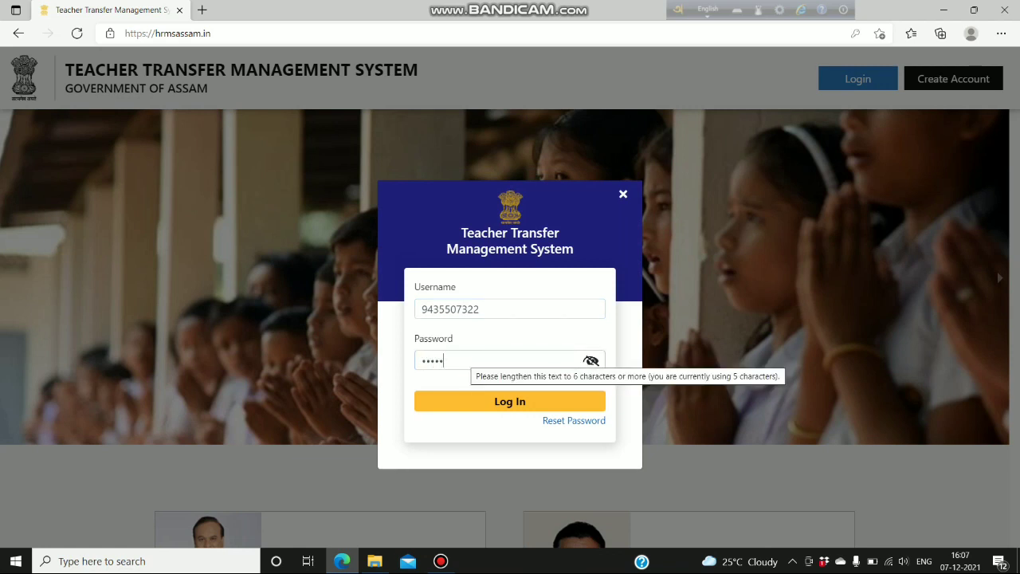
{"action": "type", "text": "****"}
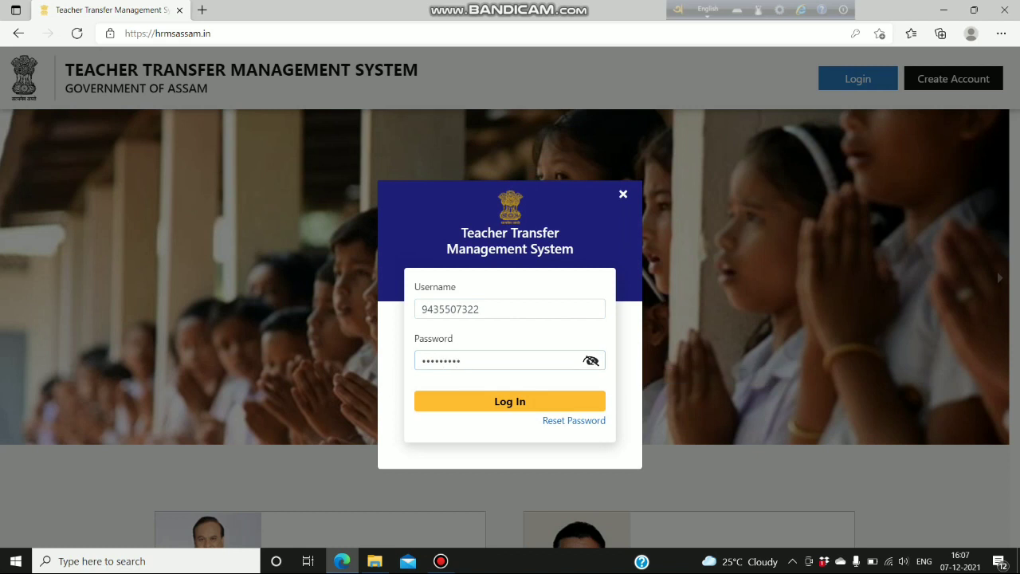
{"action": "key", "text": "Return"}
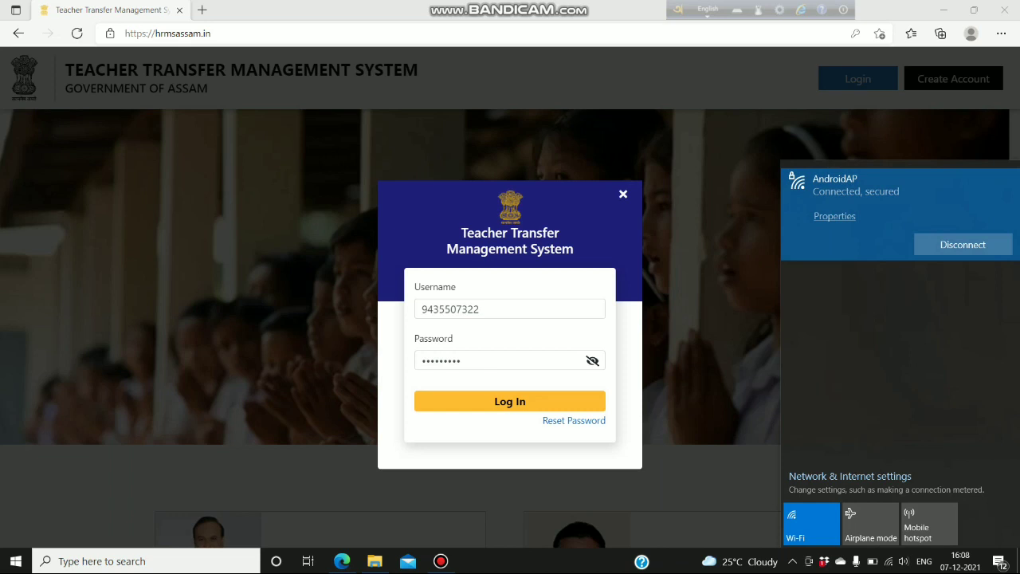
{"action": "key", "text": "Escape"}
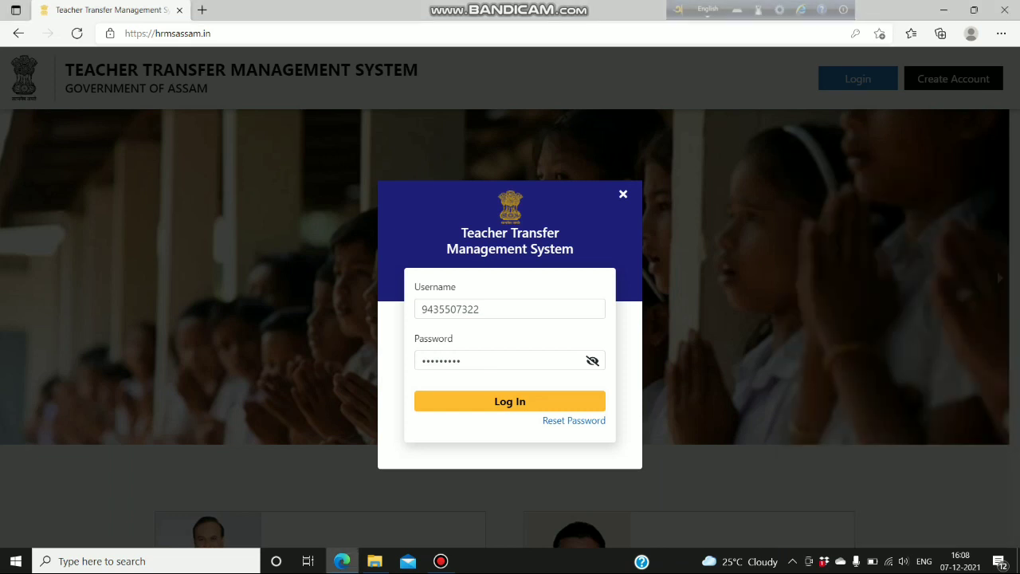
{"action": "key", "text": "Return"}
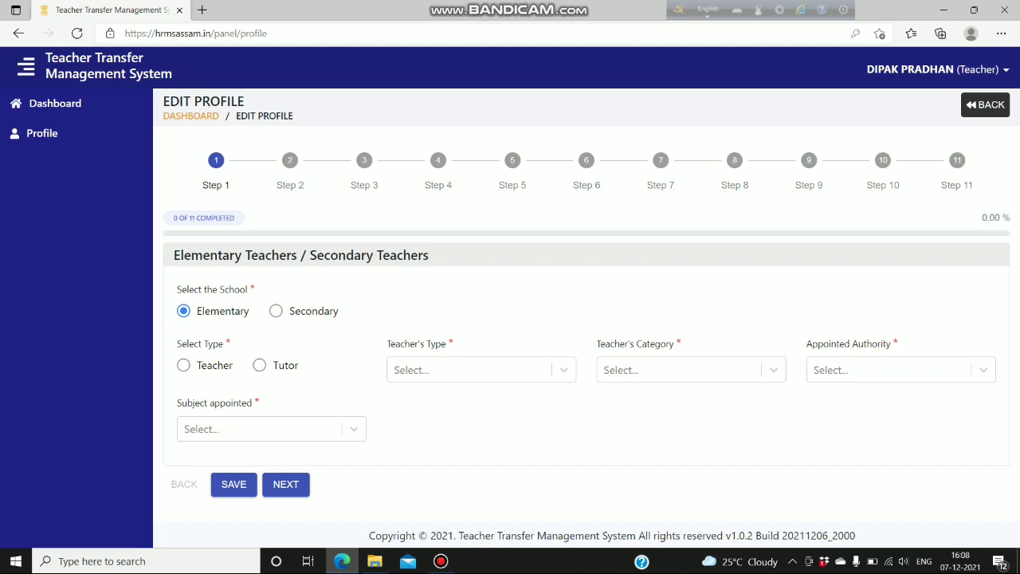
- View the Profile details and choose Draft Continue to resume the Step 1 edit form
{"action": "left_click", "coordinate": [512, 290]}
{"action": "left_click", "coordinate": [512, 290]}
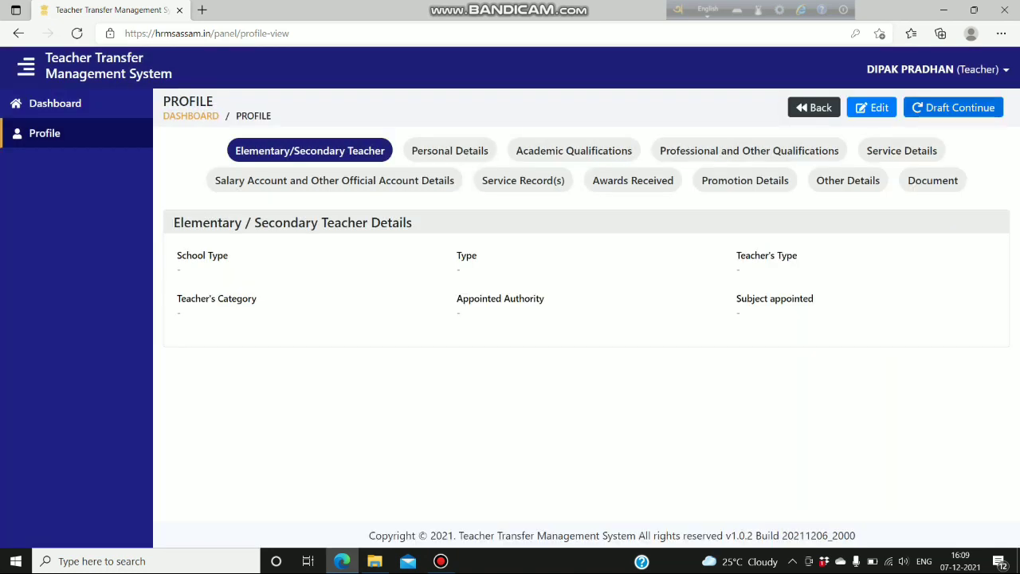
{"action": "left_click", "coordinate": [953, 108]}
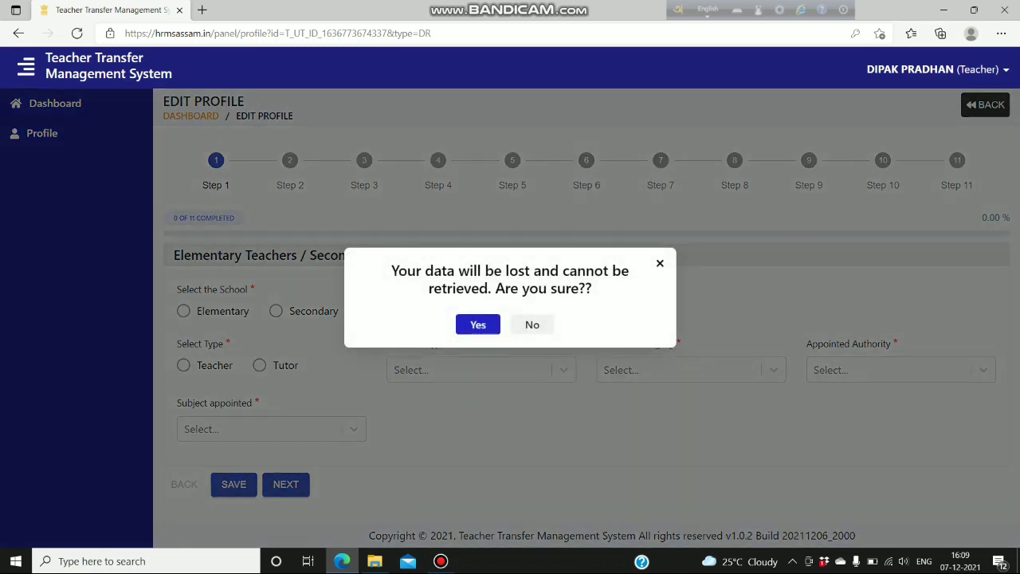
- Accept the warning, then set the school to Middle English School (MES) and the category to Regular Teacher without TET
{"action": "key", "text": "Return"}
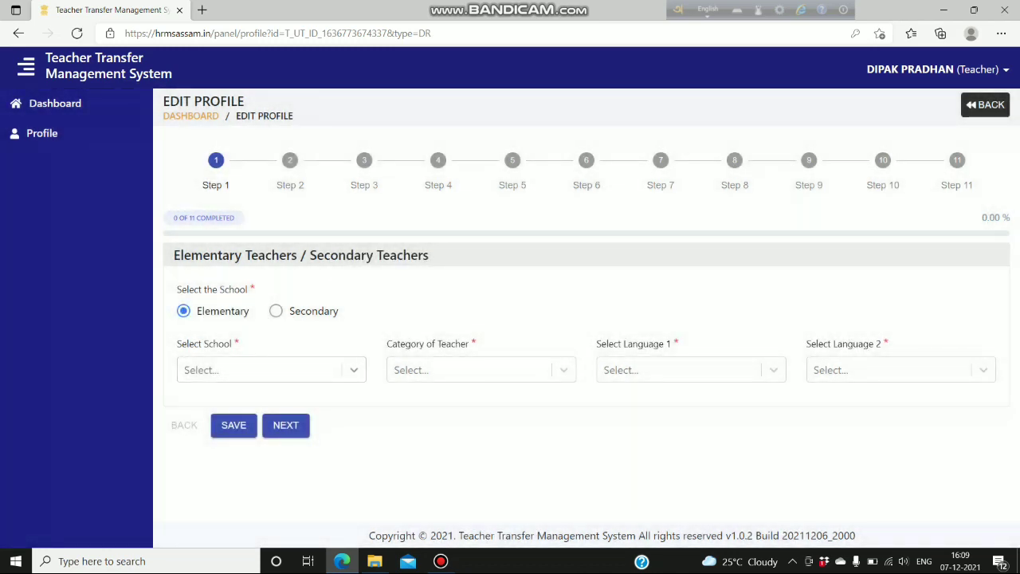
{"action": "key", "text": "Down"}
{"action": "key", "text": "Down"}
{"action": "key", "text": "Down"}
{"action": "key", "text": "Down"}
{"action": "key", "text": "Return"}
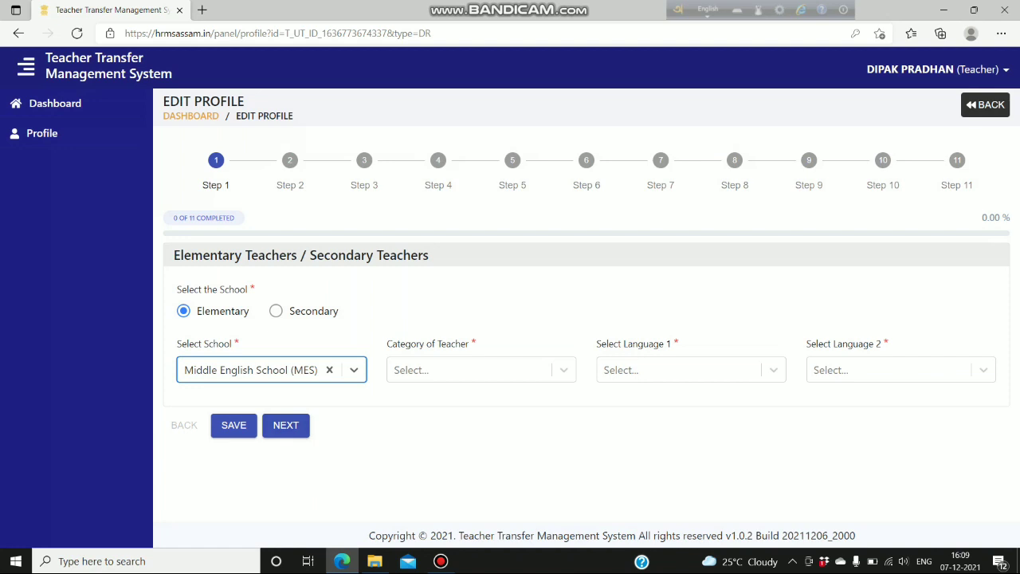
{"action": "key", "text": "Tab"}
{"action": "key", "text": "Down"}
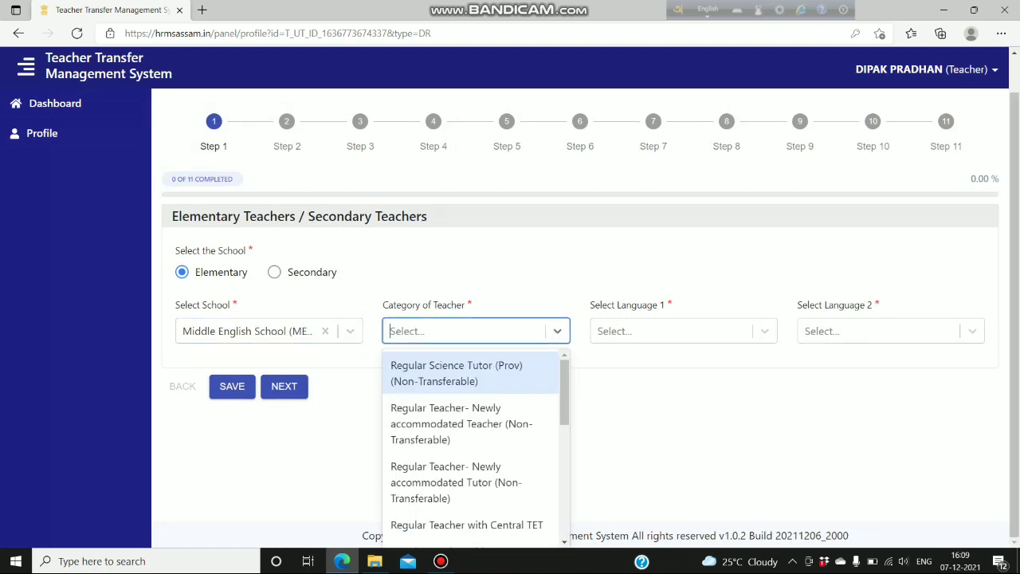
{"action": "key", "text": "Down"}
{"action": "key", "text": "Down"}
{"action": "key", "text": "Down"}
{"action": "key", "text": "Down"}
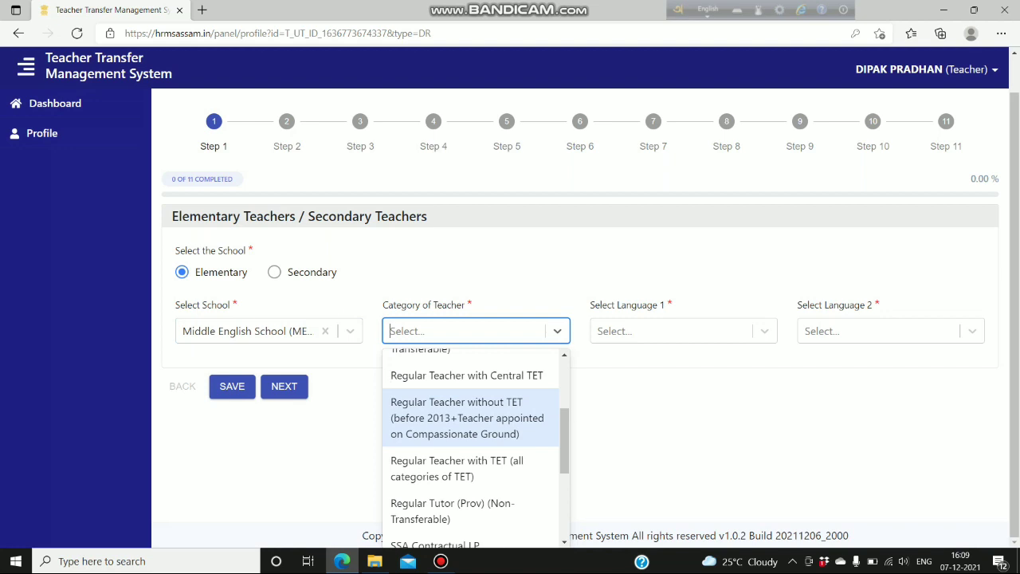
{"action": "key", "text": "Return"}
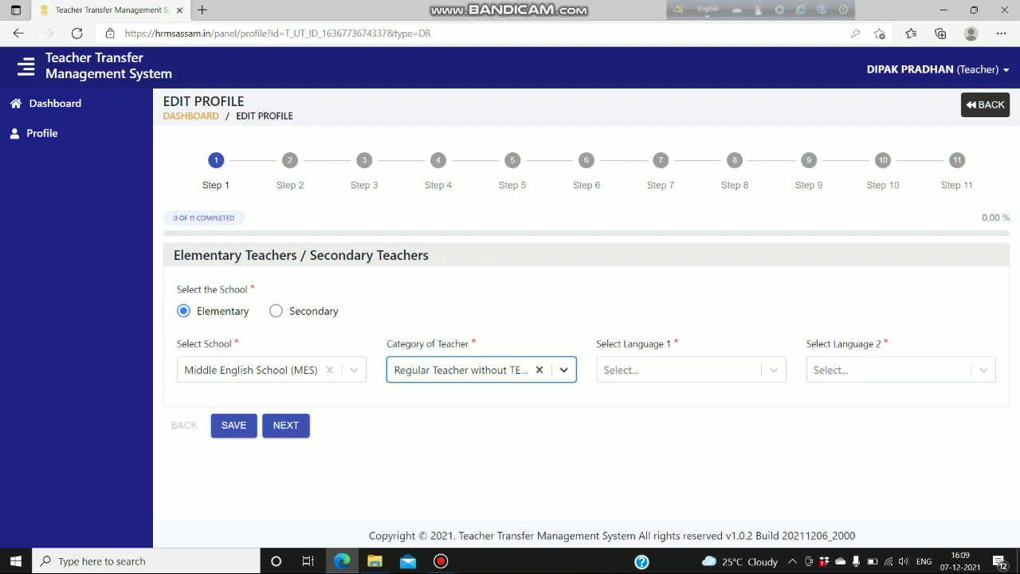
- Choose Assamese and English as languages 1 and 2, save Step 1 and go to Step 2
{"action": "key", "text": "Tab"}
{"action": "key", "text": "Down"}
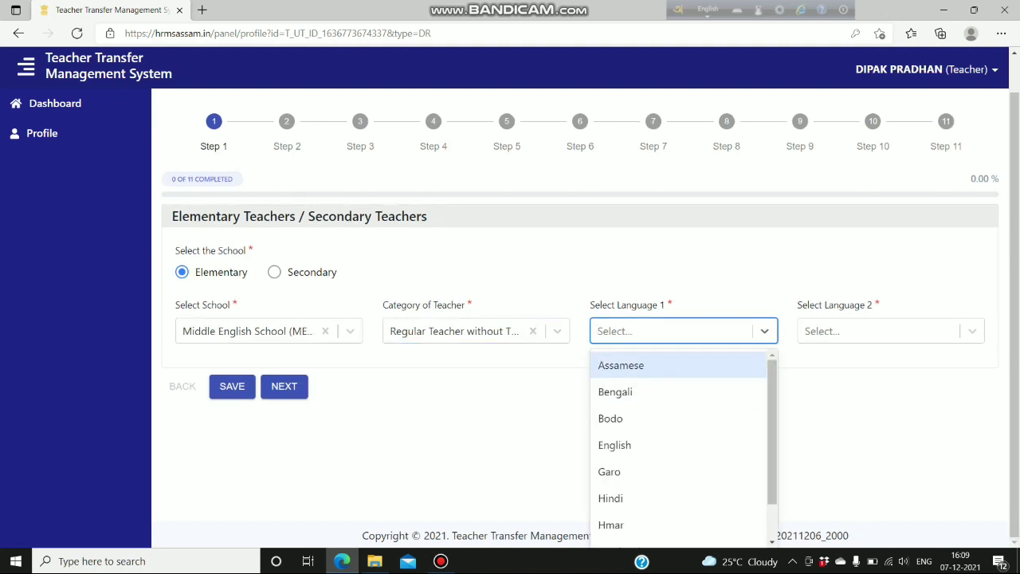
{"action": "key", "text": "Return"}
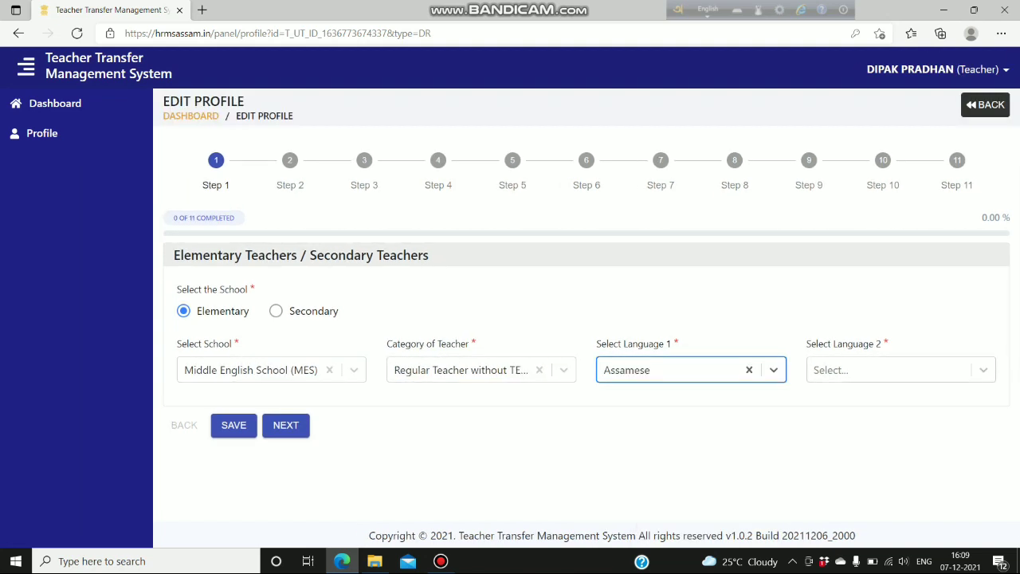
{"action": "key", "text": "Tab"}
{"action": "key", "text": "Down"}
{"action": "key", "text": "Down"}
{"action": "key", "text": "Down"}
{"action": "key", "text": "Return"}
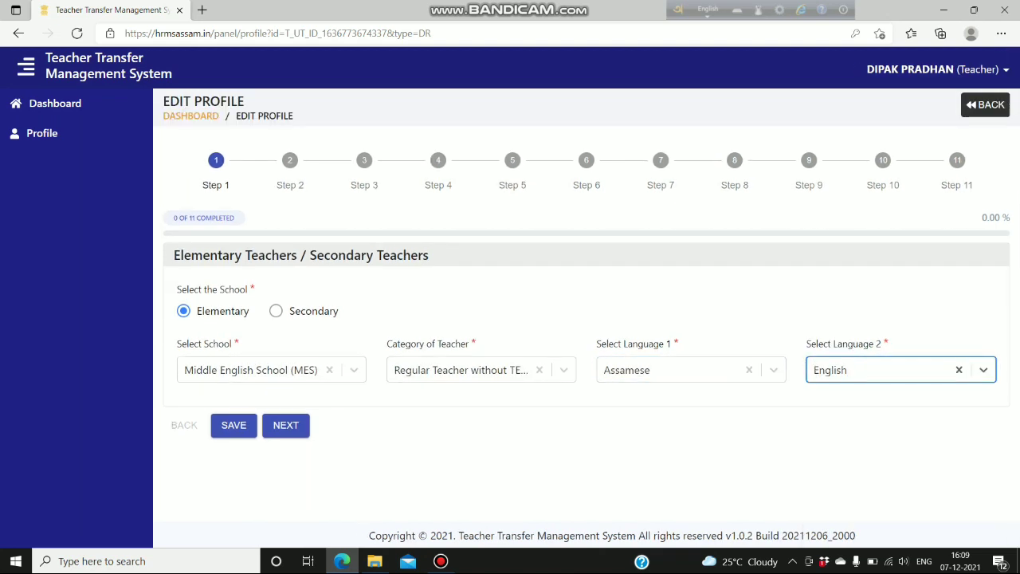
{"action": "key", "text": "Tab"}
{"action": "key", "text": "Return"}
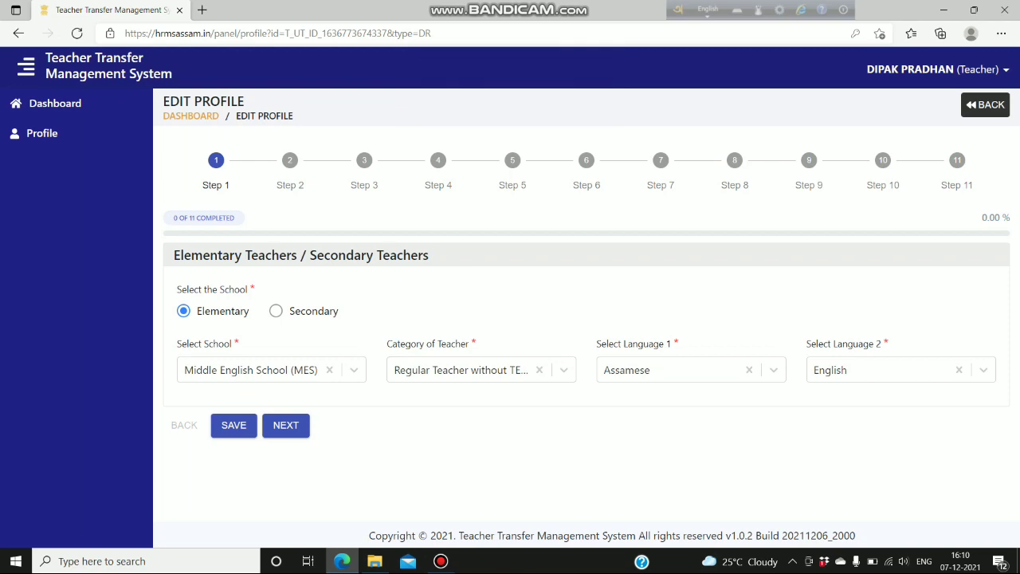
{"action": "left_click", "coordinate": [285, 425]}
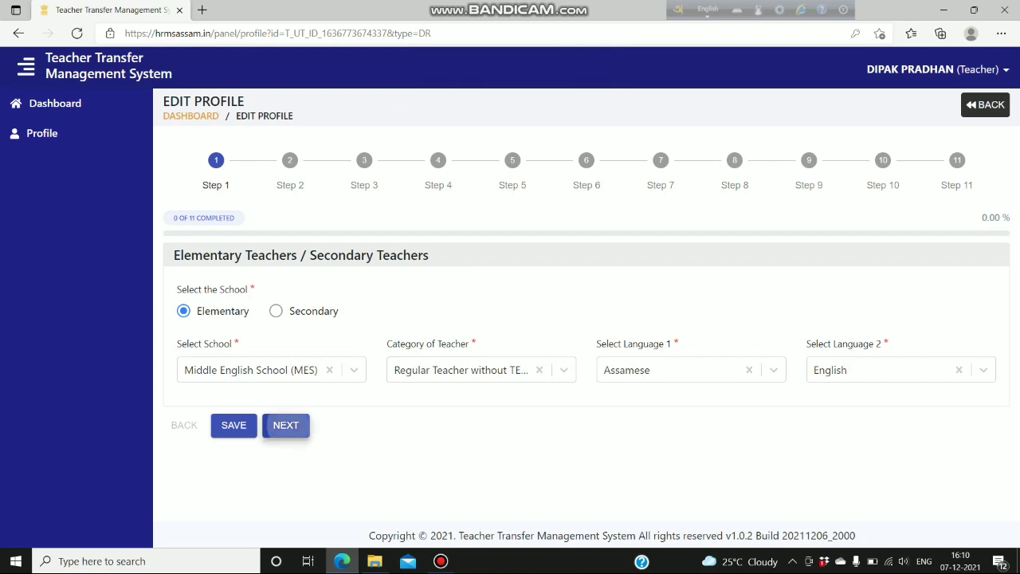
- Review Personal Details, save twice until 'Profile Saved Successfully' appears, and advance to Step 3
{"action": "scroll", "coordinate": [582, 303], "scroll_direction": "down", "scroll_amount": 3}
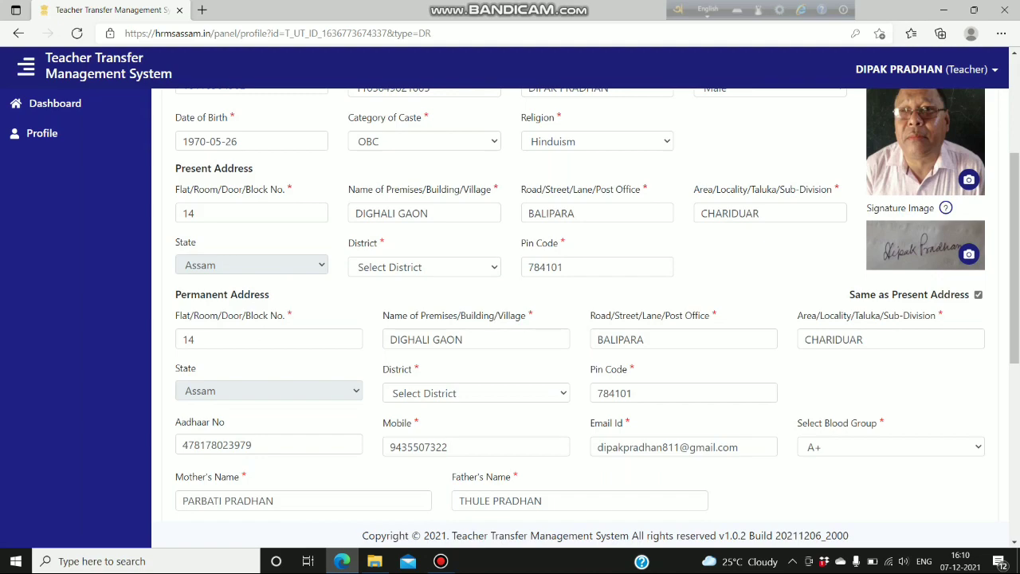
{"action": "scroll", "coordinate": [582, 303], "scroll_direction": "down", "scroll_amount": 3}
{"action": "scroll", "coordinate": [581, 303], "scroll_direction": "up", "scroll_amount": 5}
{"action": "scroll", "coordinate": [581, 302], "scroll_direction": "down", "scroll_amount": 1}
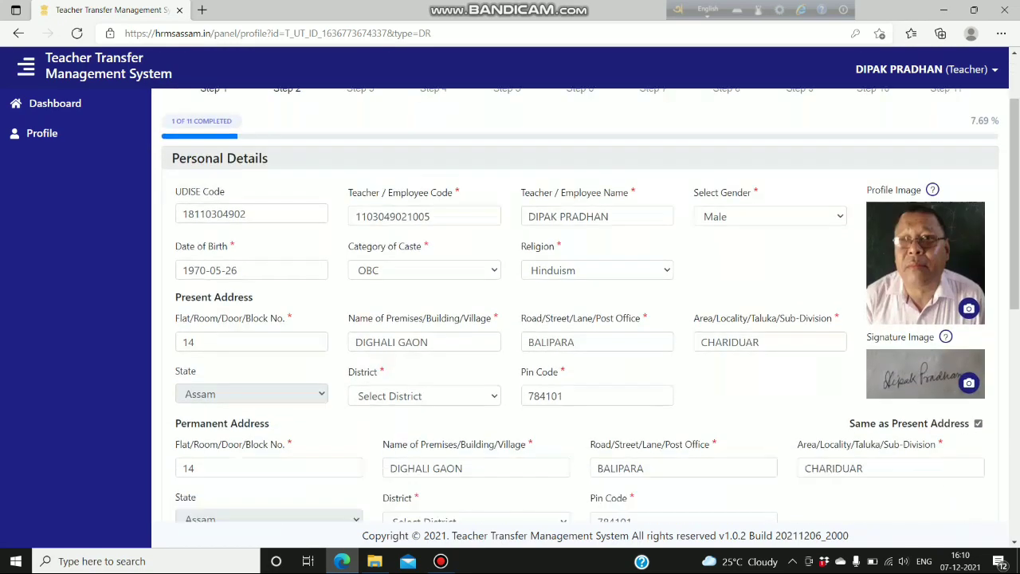
{"action": "scroll", "coordinate": [582, 303], "scroll_direction": "down", "scroll_amount": 10}
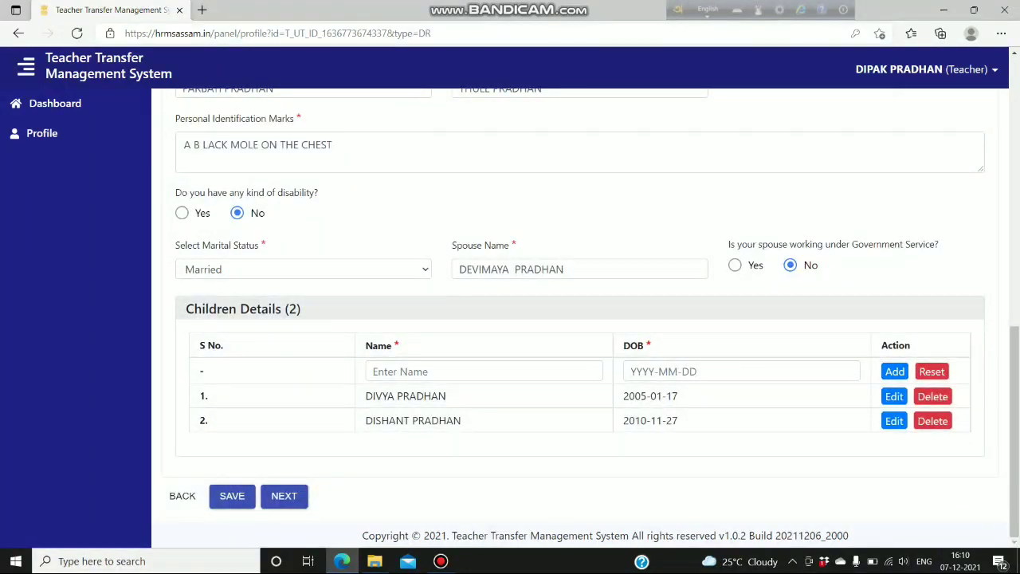
{"action": "left_click", "coordinate": [232, 496]}
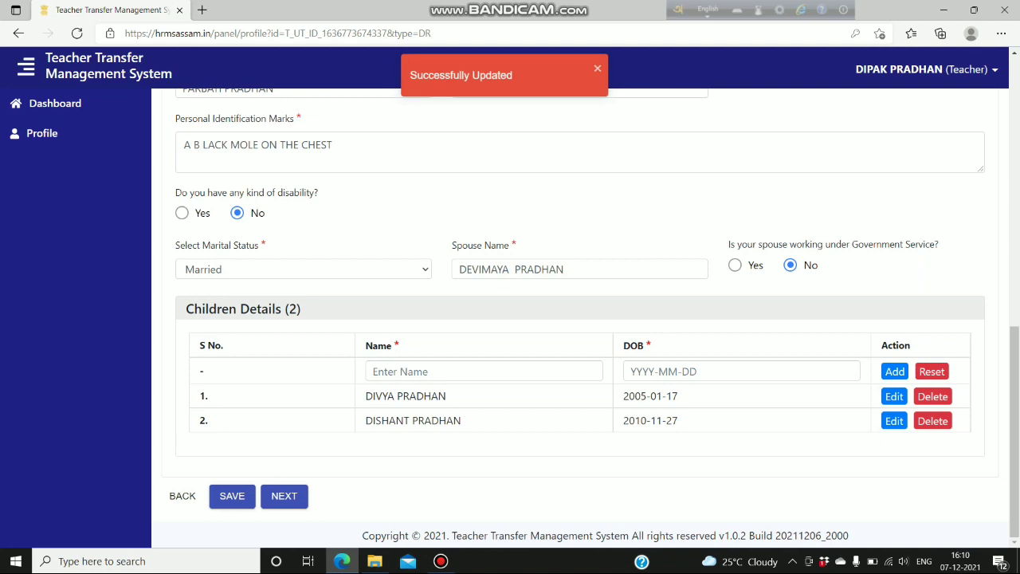
{"action": "key", "text": "Return"}
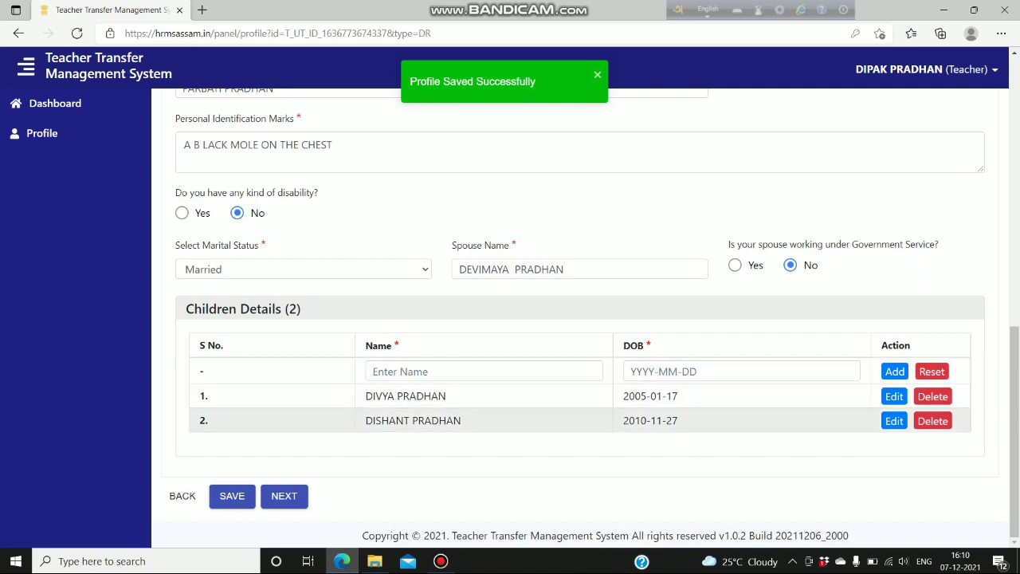
{"action": "left_click", "coordinate": [283, 496]}
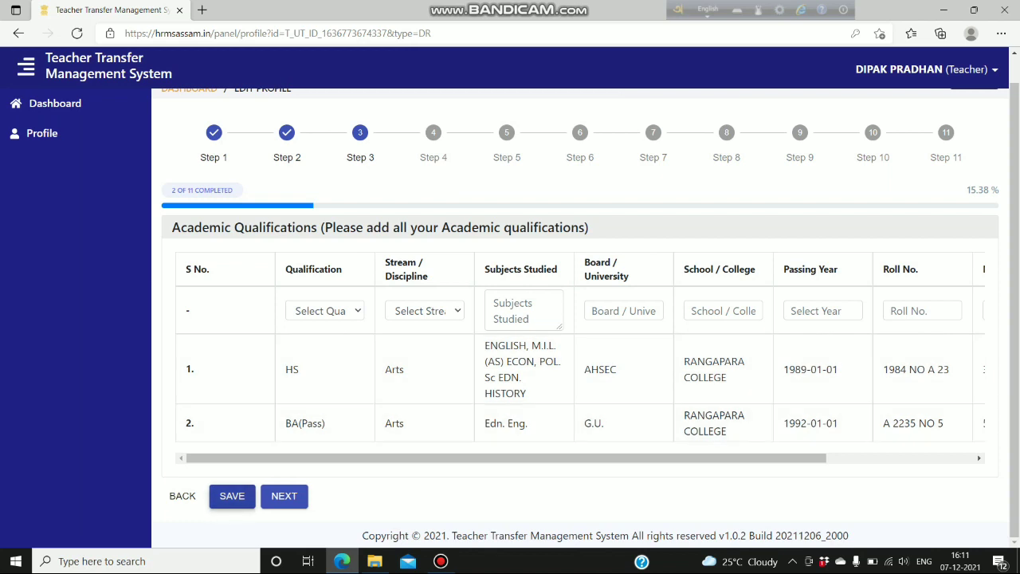
- Save the HS and BA(Pass) academic entries and advance to Step 4
{"action": "left_click", "coordinate": [508, 291]}
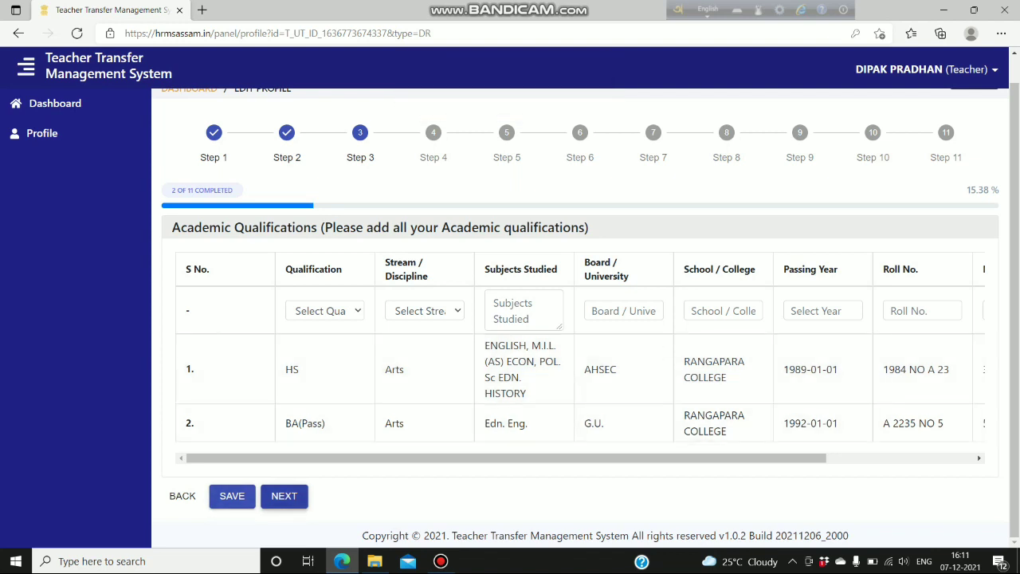
{"action": "left_click", "coordinate": [284, 496]}
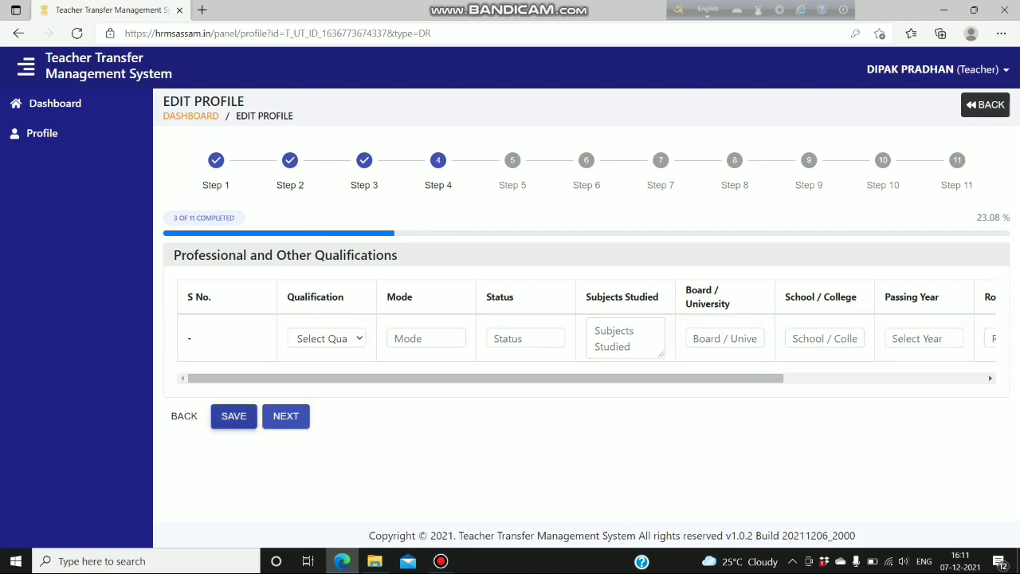
- Save Step 4 with no qualifications added and advance to Step 5 Service Details
{"action": "left_click", "coordinate": [234, 417]}
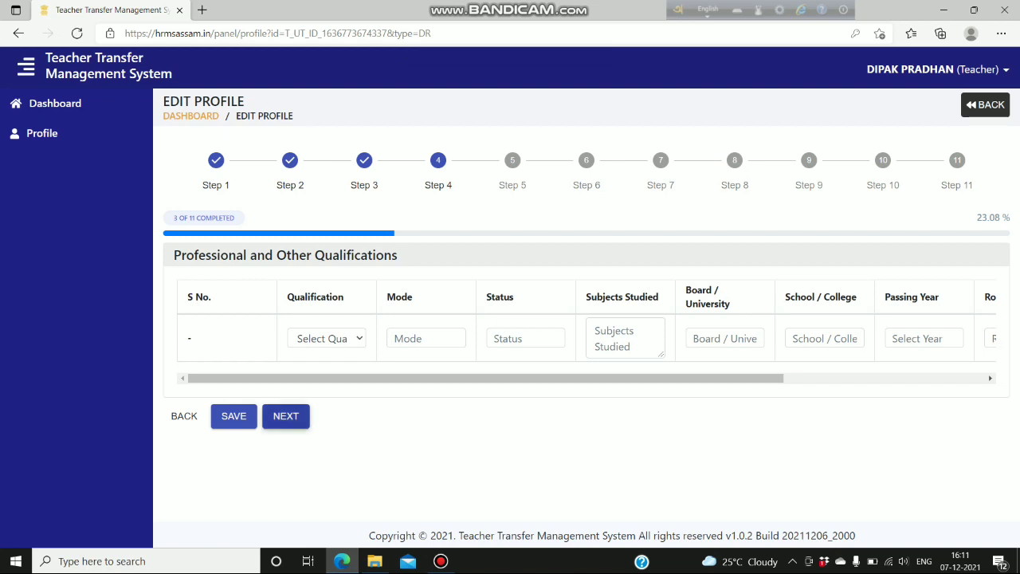
{"action": "left_click", "coordinate": [285, 416]}
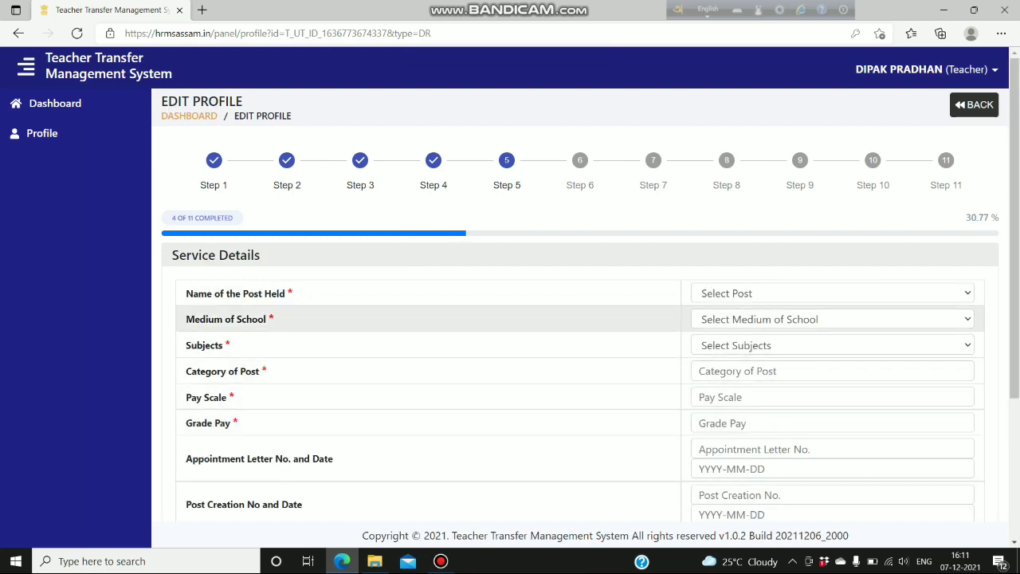
- Set the post held to Regular Teacher without TET
{"action": "left_click", "coordinate": [952, 293]}
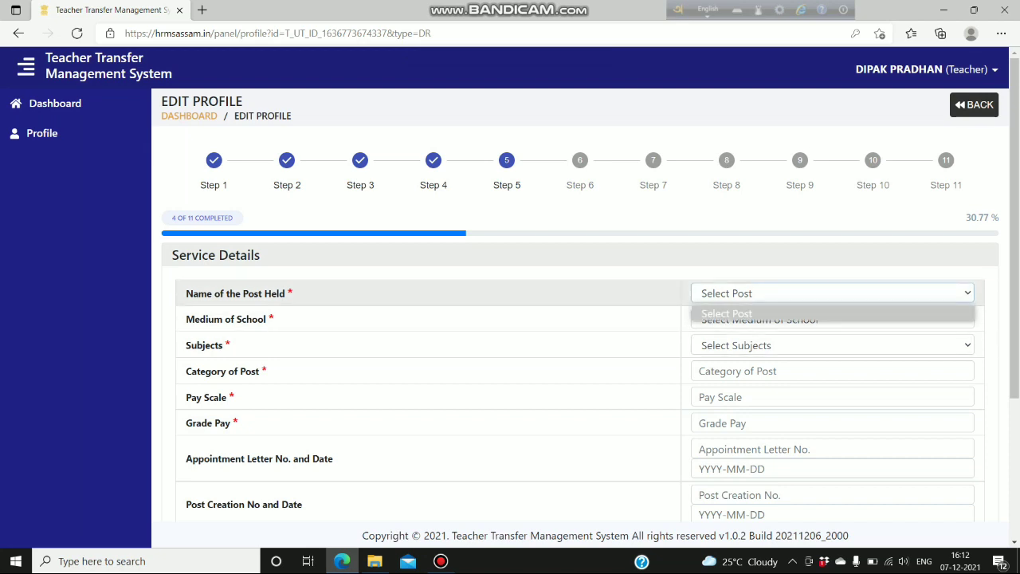
{"action": "key", "text": "Escape"}
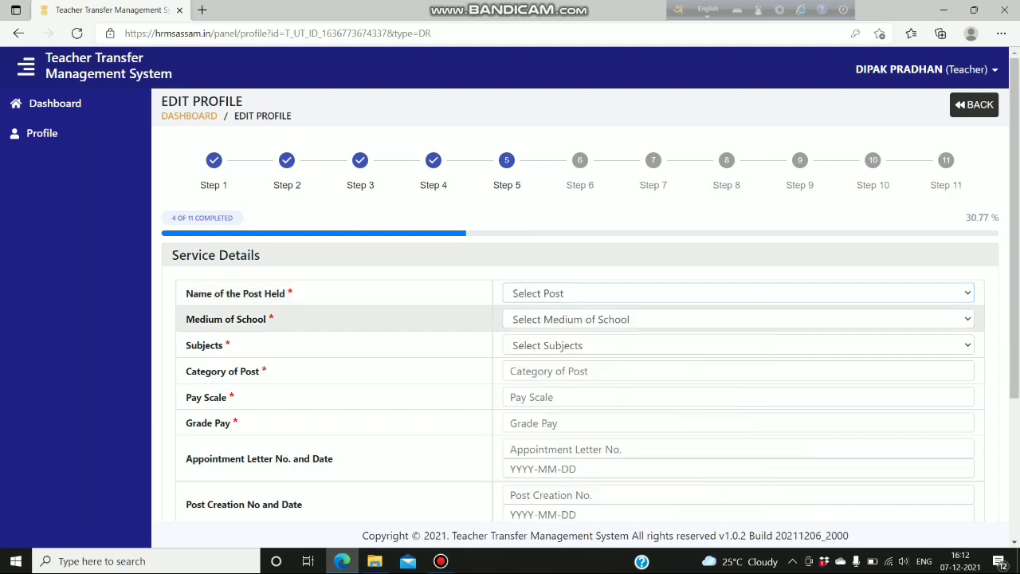
{"action": "key", "text": "alt+Down"}
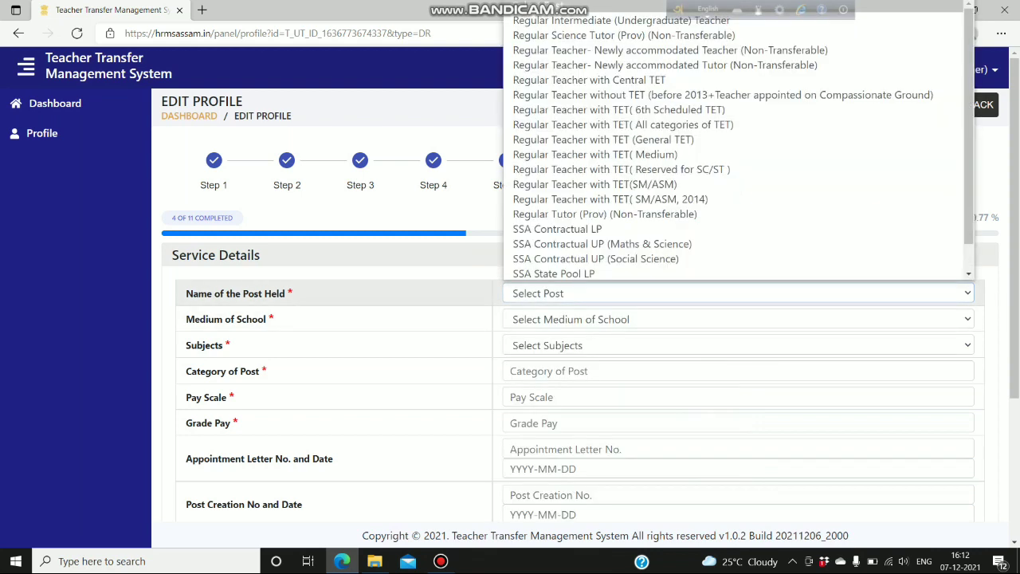
{"action": "scroll", "coordinate": [602, 231], "scroll_direction": "down", "scroll_amount": 1}
{"action": "scroll", "coordinate": [734, 213], "scroll_direction": "up", "scroll_amount": 1}
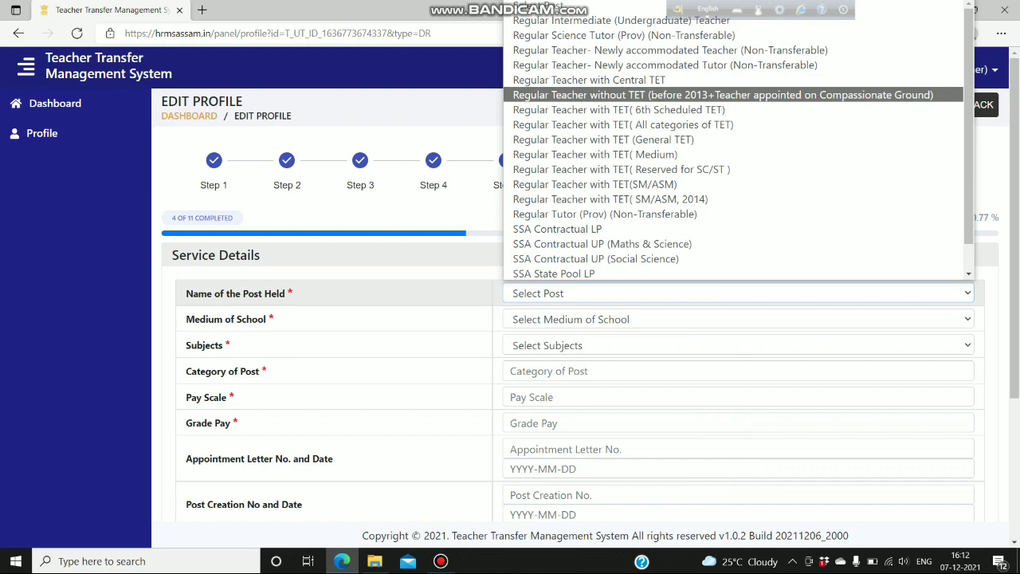
{"action": "left_click", "coordinate": [723, 95]}
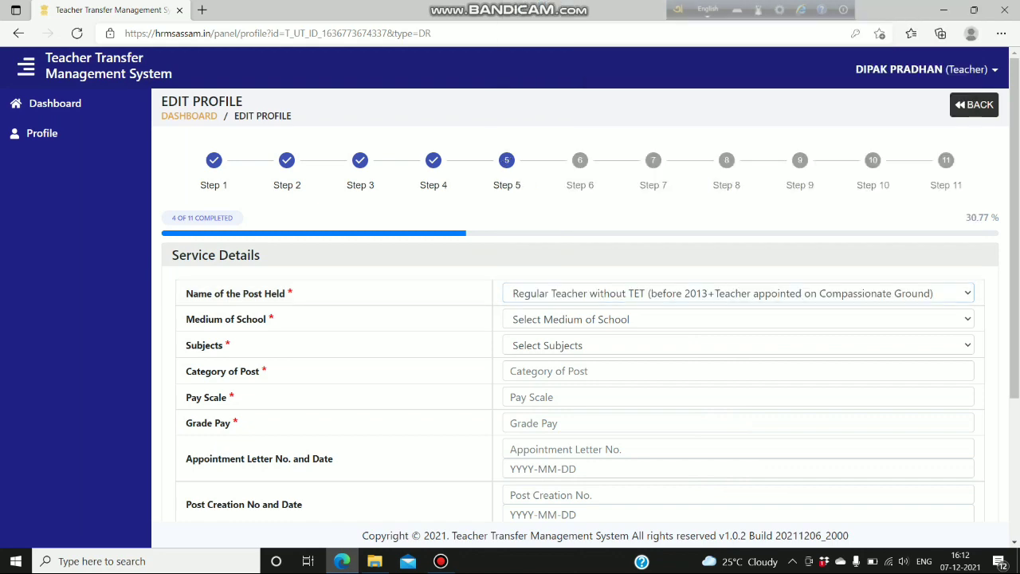
{"action": "left_click", "coordinate": [733, 293]}
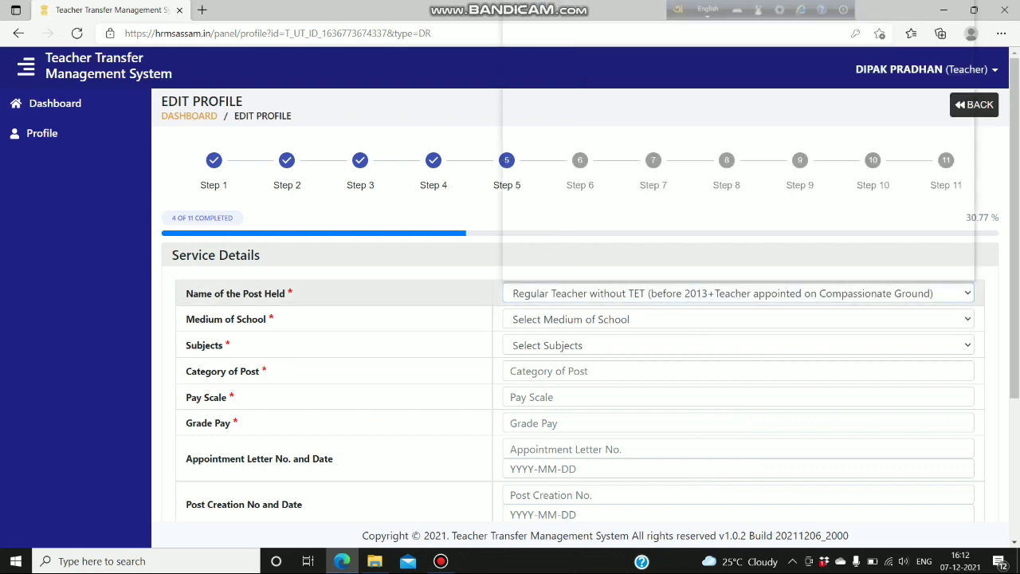
{"action": "scroll", "coordinate": [727, 229], "scroll_direction": "down", "scroll_amount": 1}
{"action": "scroll", "coordinate": [723, 152], "scroll_direction": "up", "scroll_amount": 1}
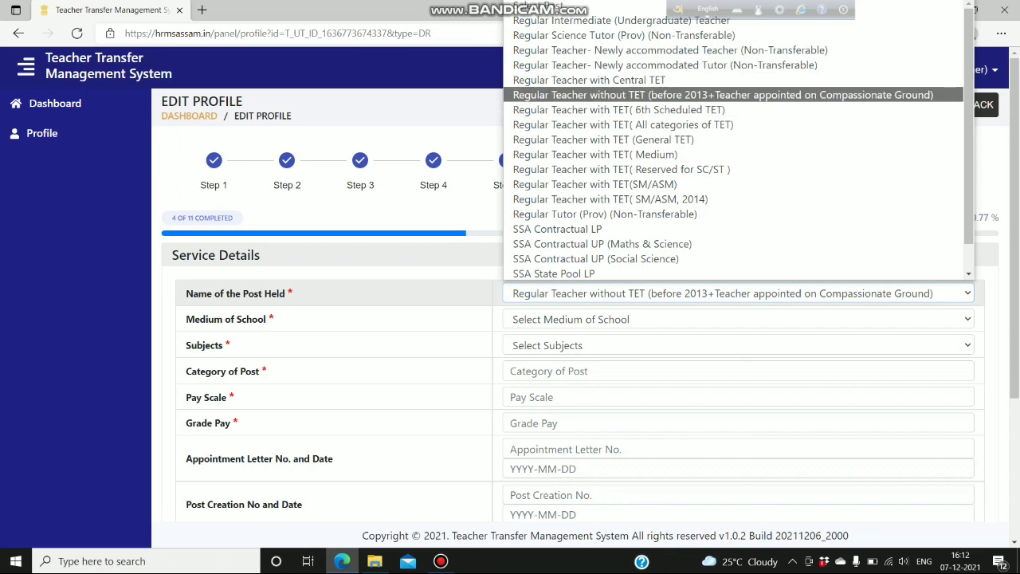
{"action": "left_click", "coordinate": [723, 95]}
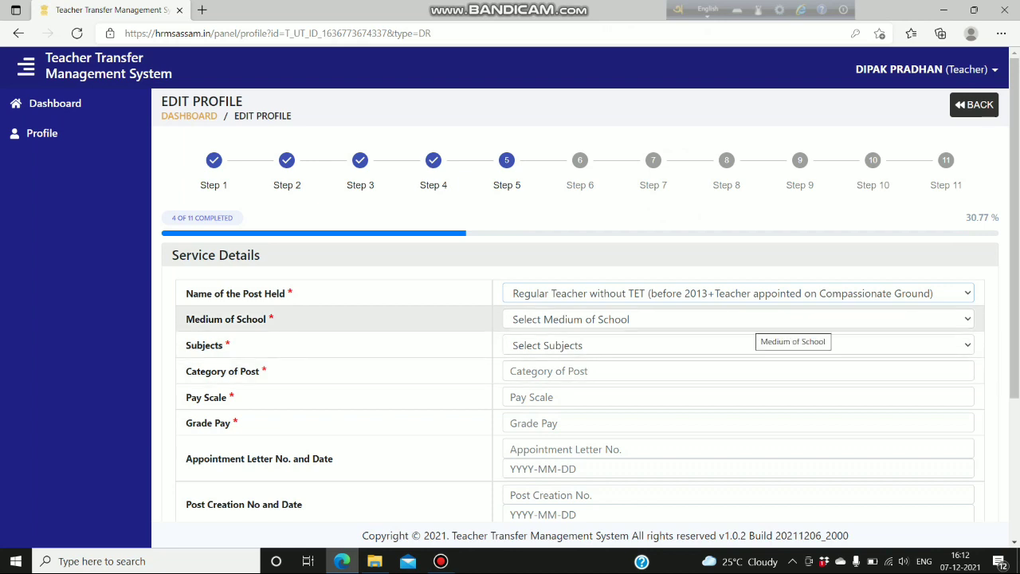
- Set the school medium to Assamese and the subject to Hindi, dismissing the Edge ad notification
{"action": "left_click", "coordinate": [786, 319]}
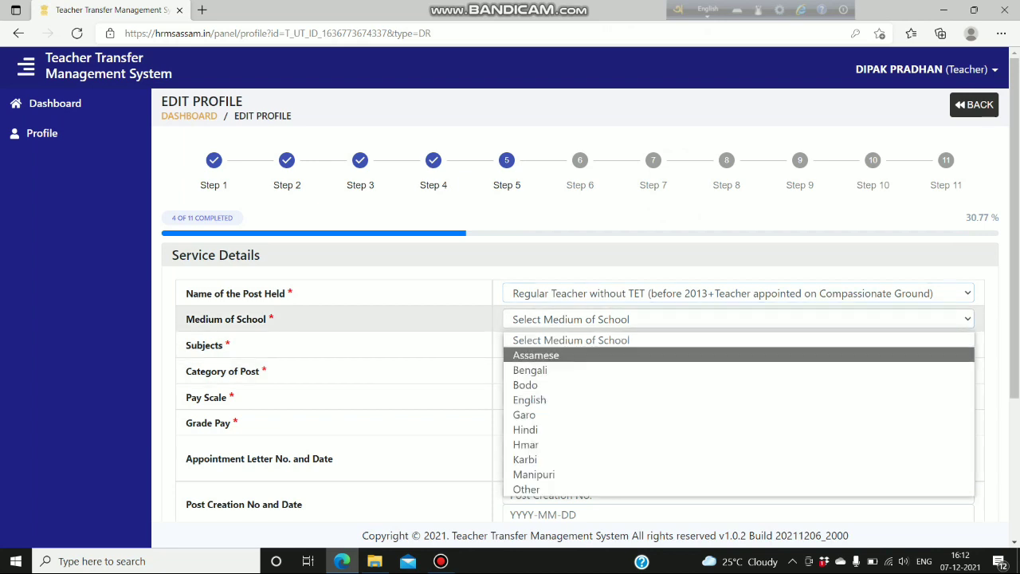
{"action": "key", "text": "Return"}
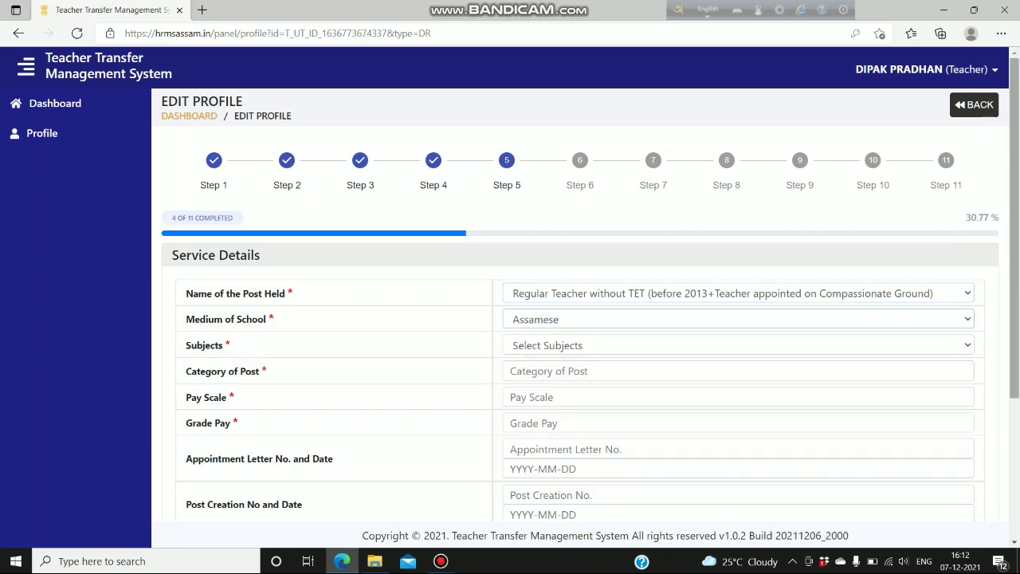
{"action": "key", "text": "Tab"}
{"action": "key", "text": "alt+Down"}
{"action": "scroll", "coordinate": [737, 279], "scroll_direction": "down", "scroll_amount": 1}
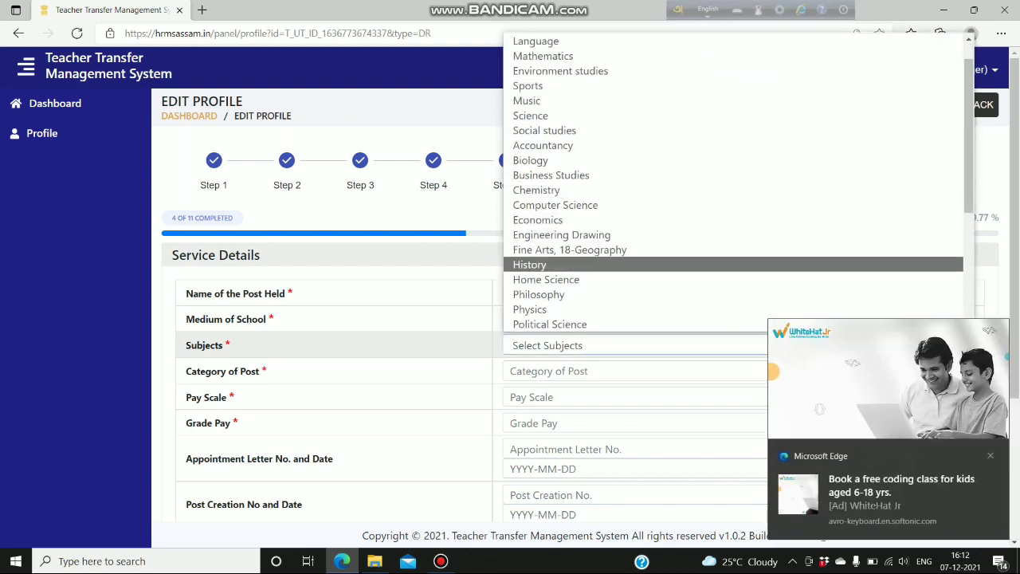
{"action": "scroll", "coordinate": [737, 263], "scroll_direction": "up", "scroll_amount": 1}
{"action": "scroll", "coordinate": [737, 219], "scroll_direction": "down", "scroll_amount": 3}
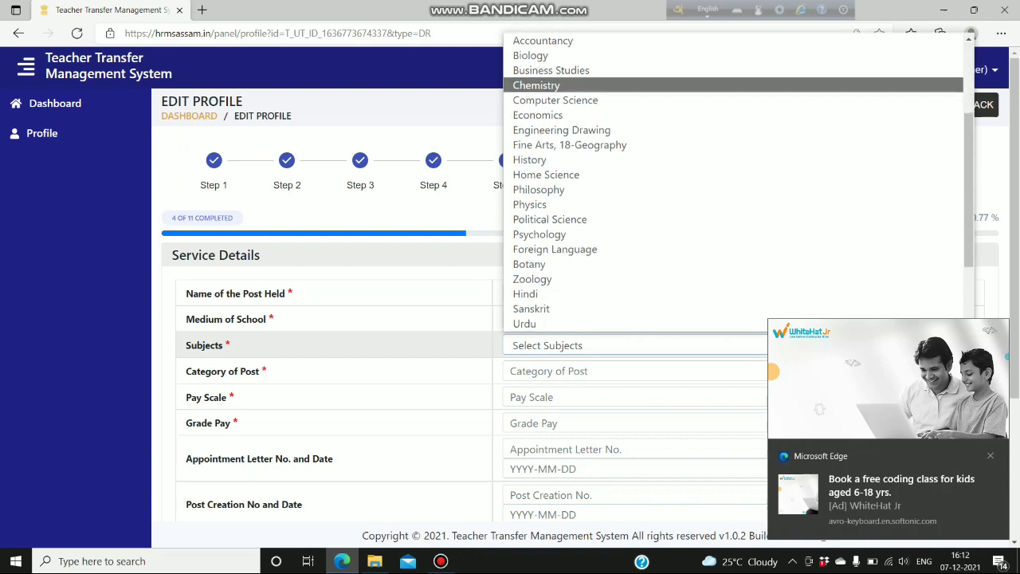
{"action": "scroll", "coordinate": [737, 220], "scroll_direction": "down", "scroll_amount": 3}
{"action": "left_click", "coordinate": [525, 191]}
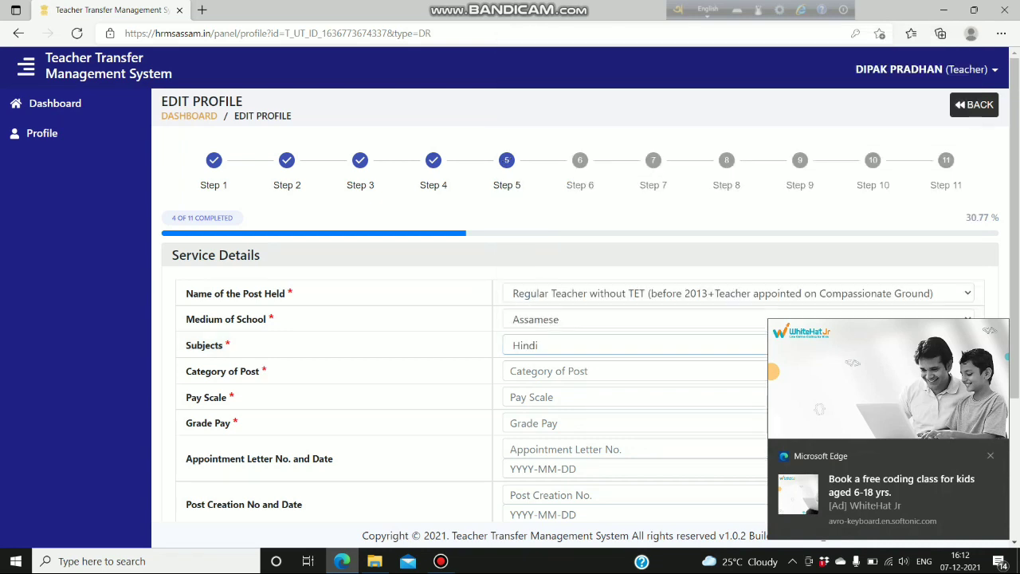
{"action": "left_click", "coordinate": [990, 456]}
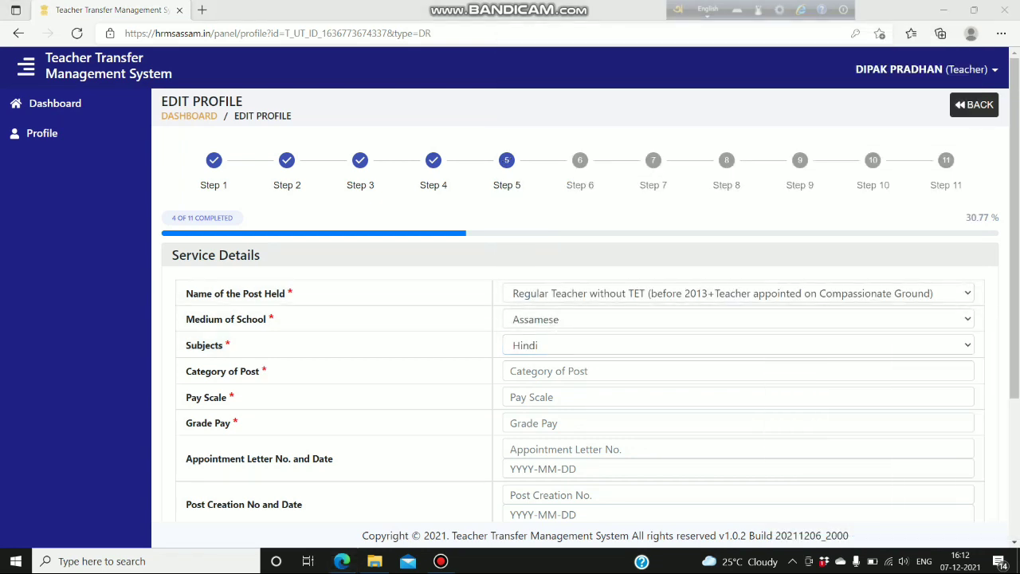
{"action": "left_click", "coordinate": [606, 371]}
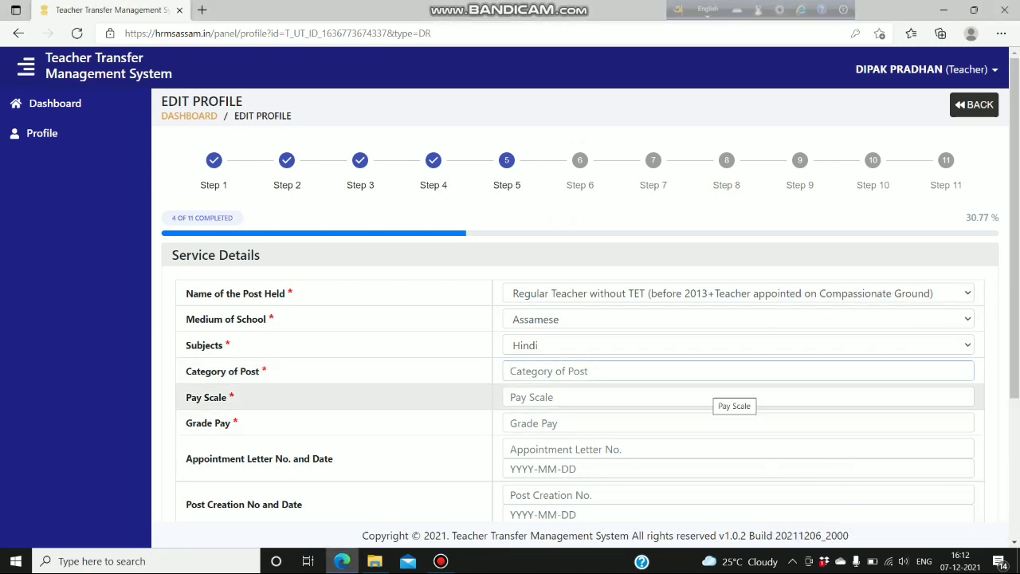
{"action": "type", "text": "re"}
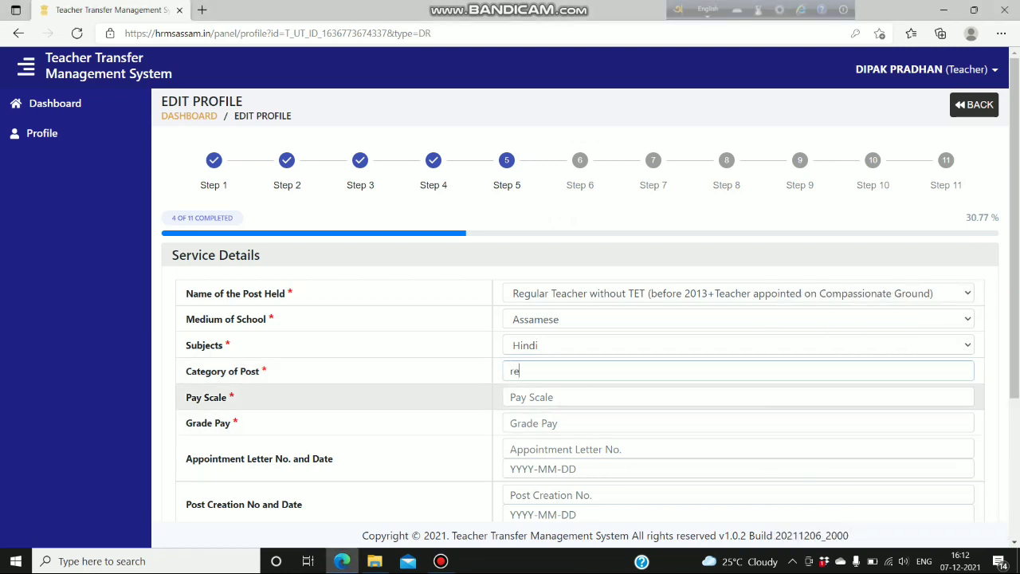
{"action": "key", "text": "BackSpace"}
{"action": "key", "text": "BackSpace"}
{"action": "type", "text": "REGULAR"}
{"action": "left_click", "coordinate": [526, 397]}
{"action": "type", "text": "1"}
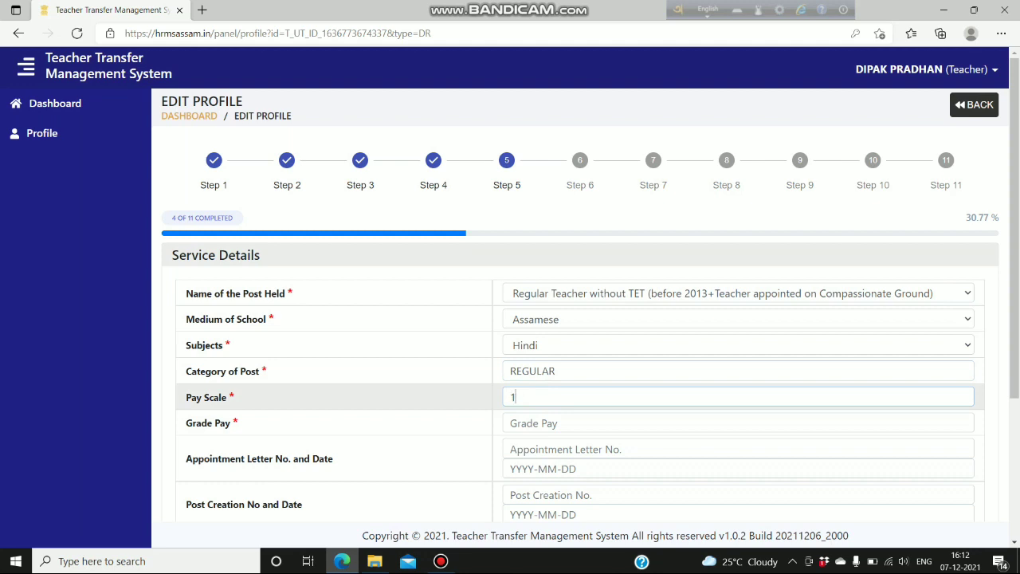
{"action": "type", "text": "4000-60500"}
{"action": "left_click", "coordinate": [542, 423]}
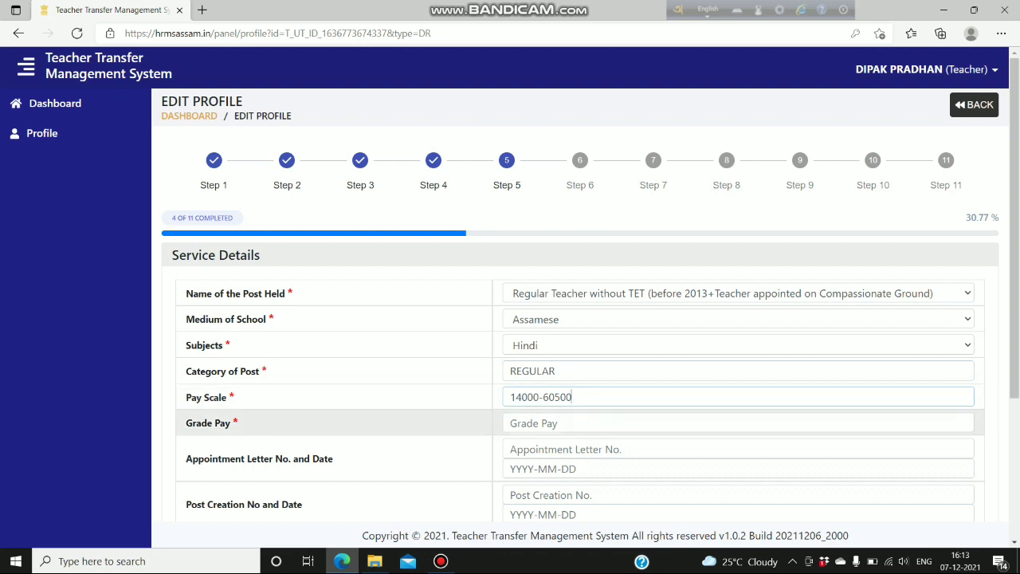
{"action": "type", "text": "8700"}
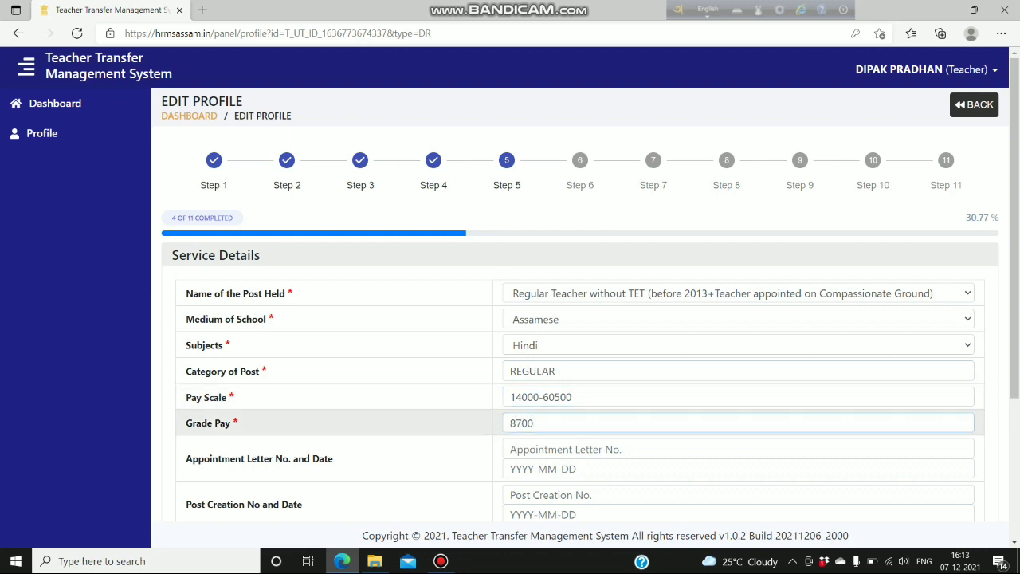
{"action": "left_click", "coordinate": [565, 449]}
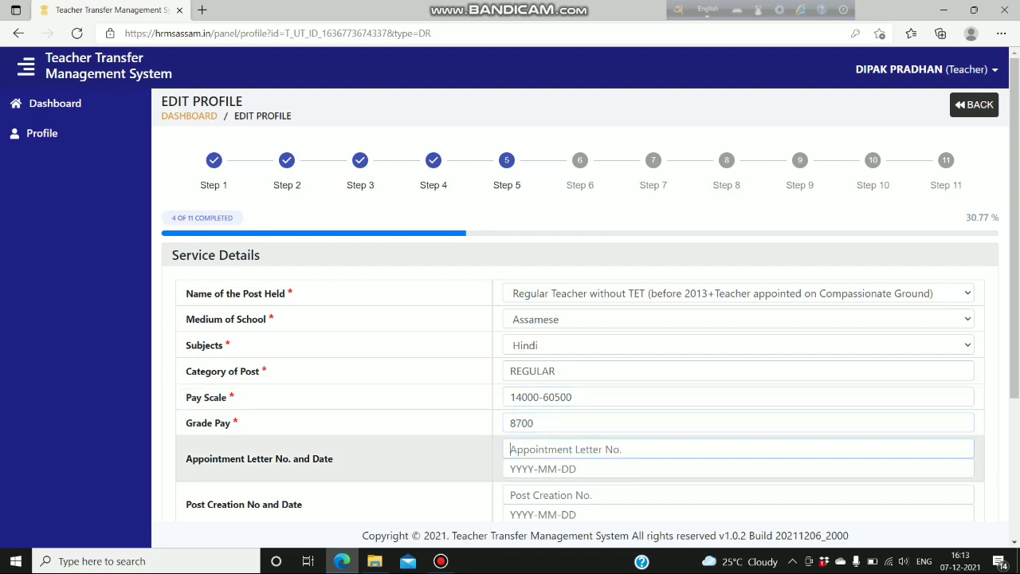
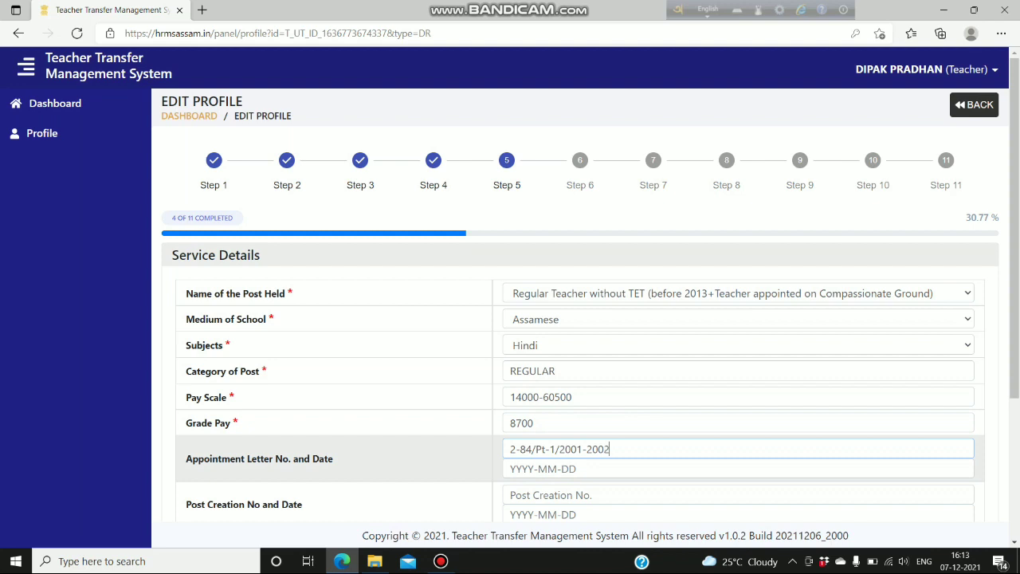
{"action": "scroll", "coordinate": [582, 319], "scroll_direction": "down", "scroll_amount": 2}
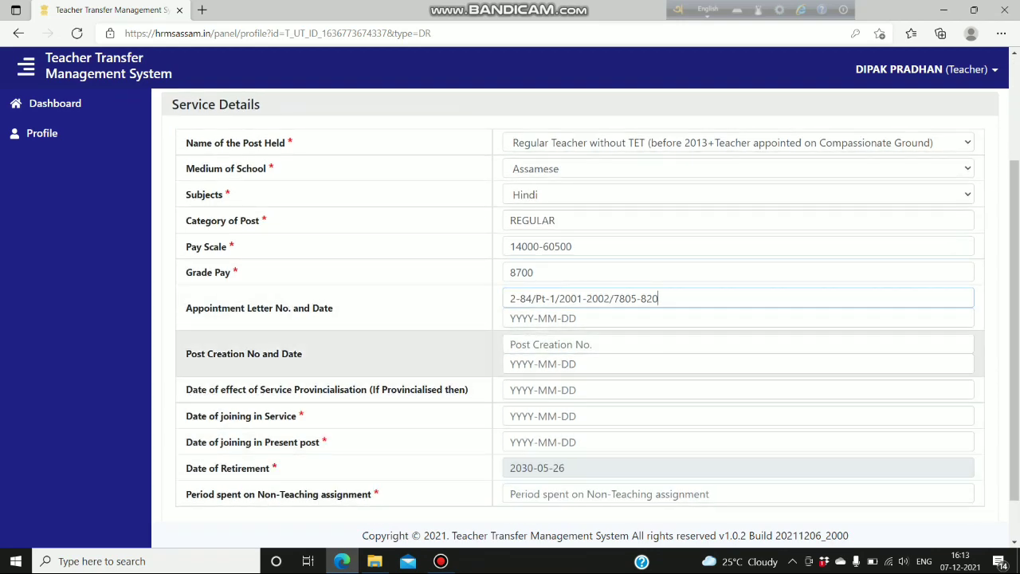
- Pick 8 March 2001 in the appointment letter date calendar
{"action": "key", "text": "Tab"}
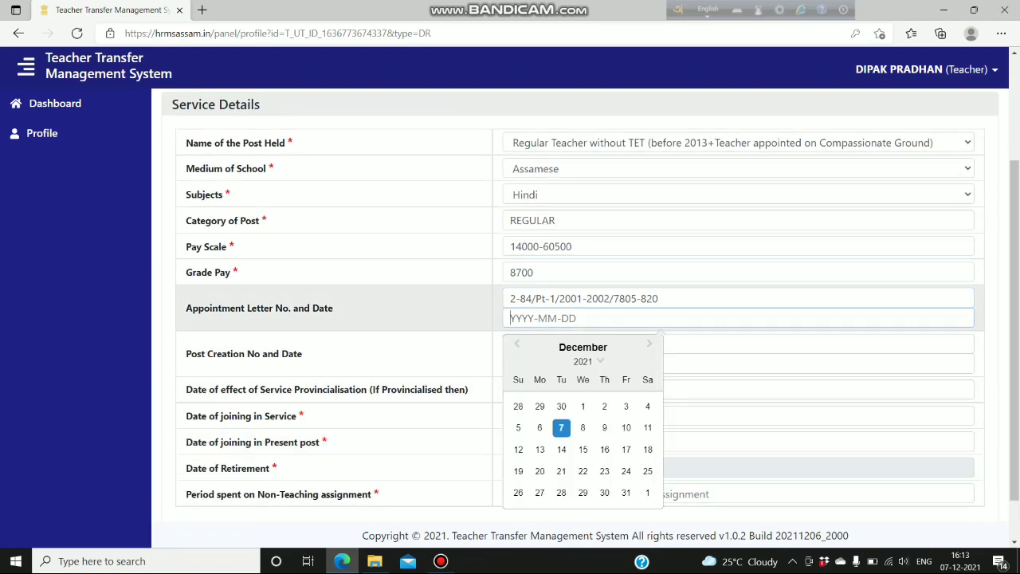
{"action": "left_click", "coordinate": [589, 362]}
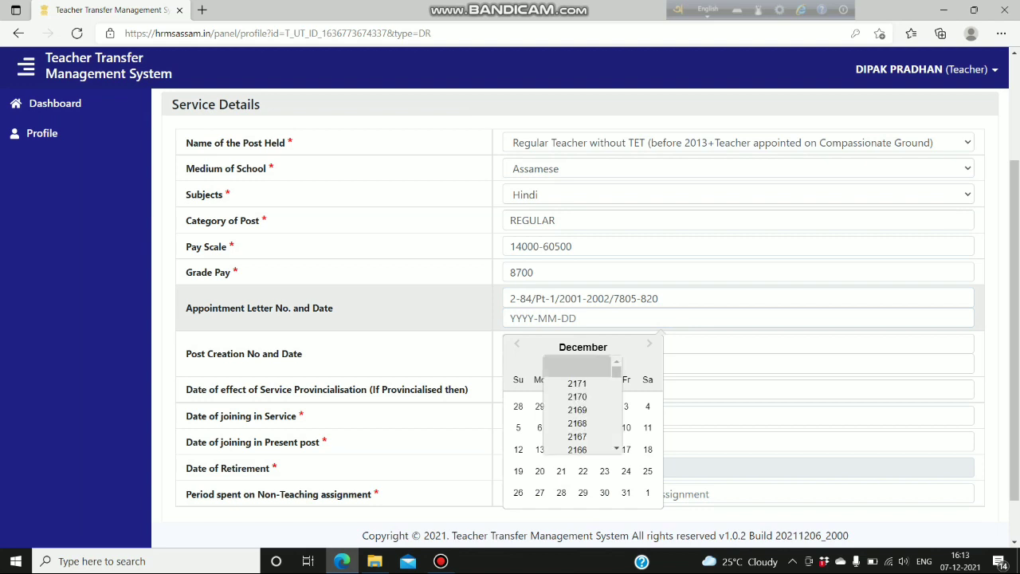
{"action": "scroll", "coordinate": [580, 382], "scroll_direction": "down", "scroll_amount": 2}
{"action": "scroll", "coordinate": [577, 405], "scroll_direction": "down", "scroll_amount": 4}
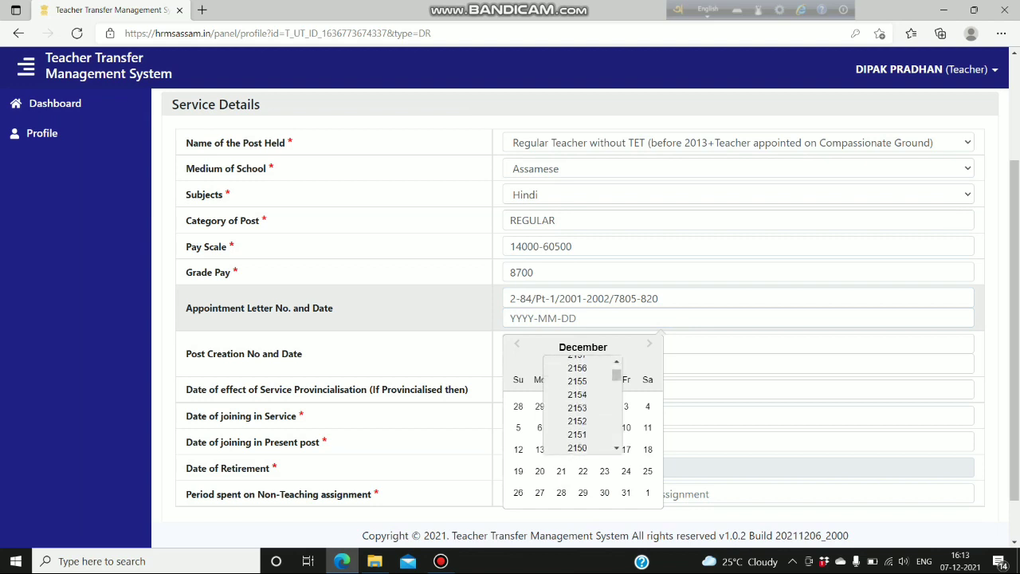
{"action": "scroll", "coordinate": [577, 405], "scroll_direction": "down", "scroll_amount": 8}
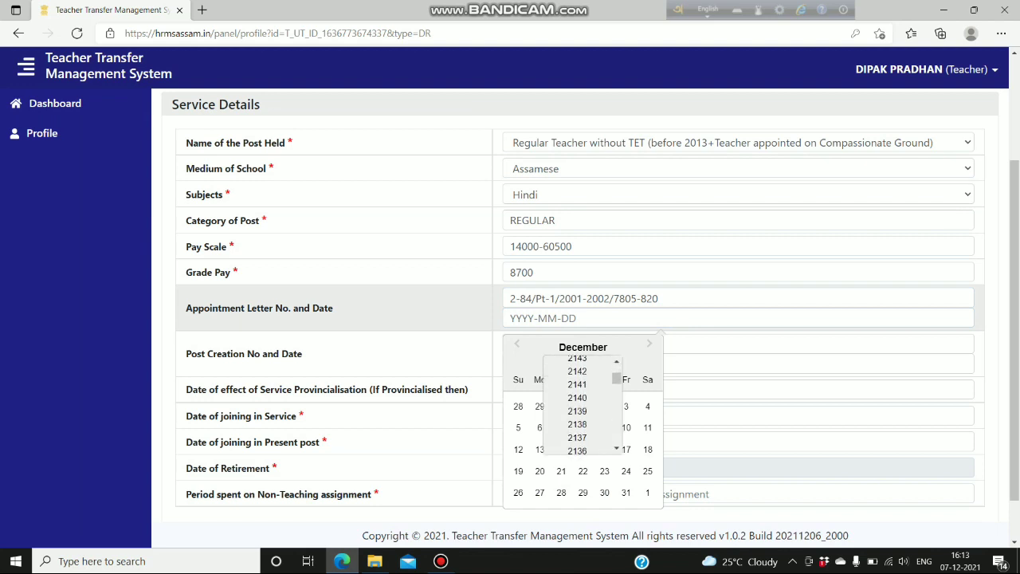
{"action": "scroll", "coordinate": [577, 390], "scroll_direction": "down", "scroll_amount": 2}
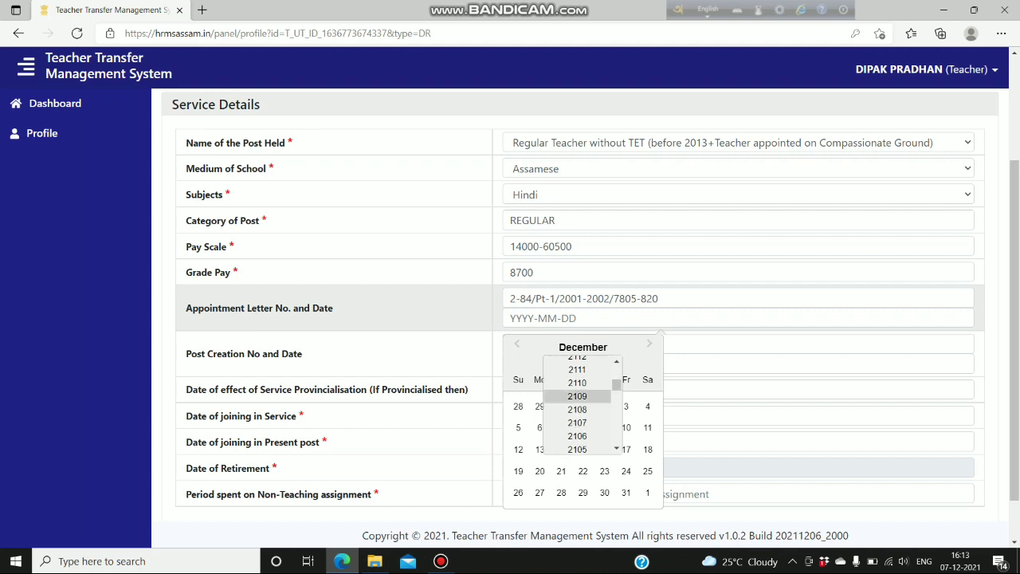
{"action": "left_click_drag", "start_coordinate": [616, 386], "coordinate": [617, 407]}
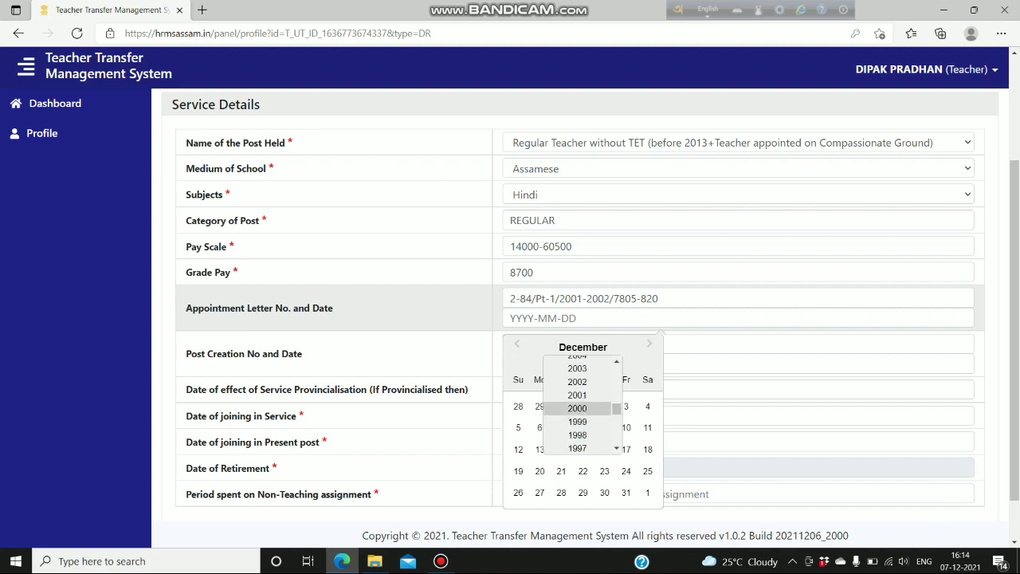
{"action": "left_click", "coordinate": [577, 408]}
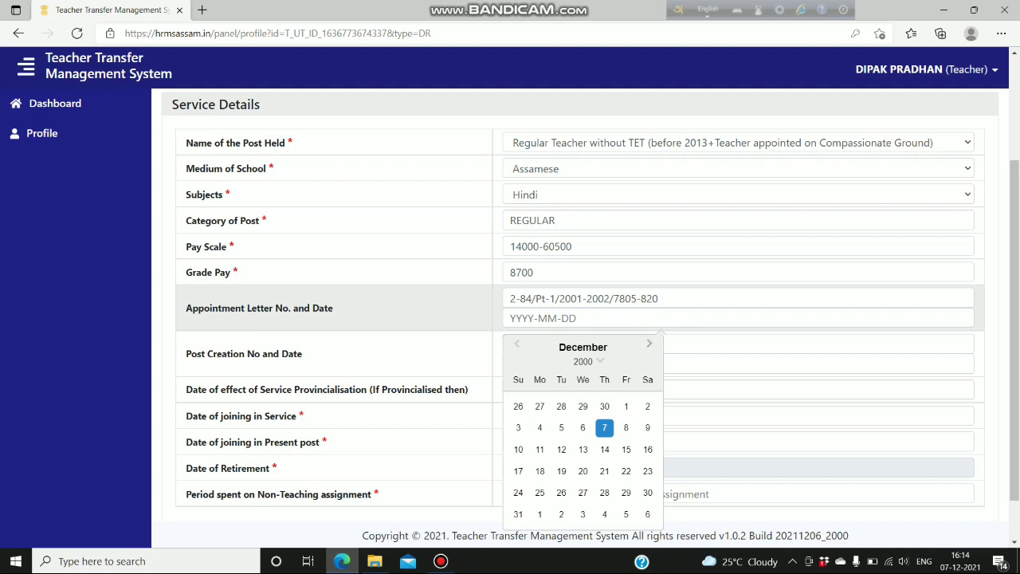
{"action": "left_click", "coordinate": [650, 344]}
{"action": "left_click", "coordinate": [649, 343]}
{"action": "left_click", "coordinate": [649, 344]}
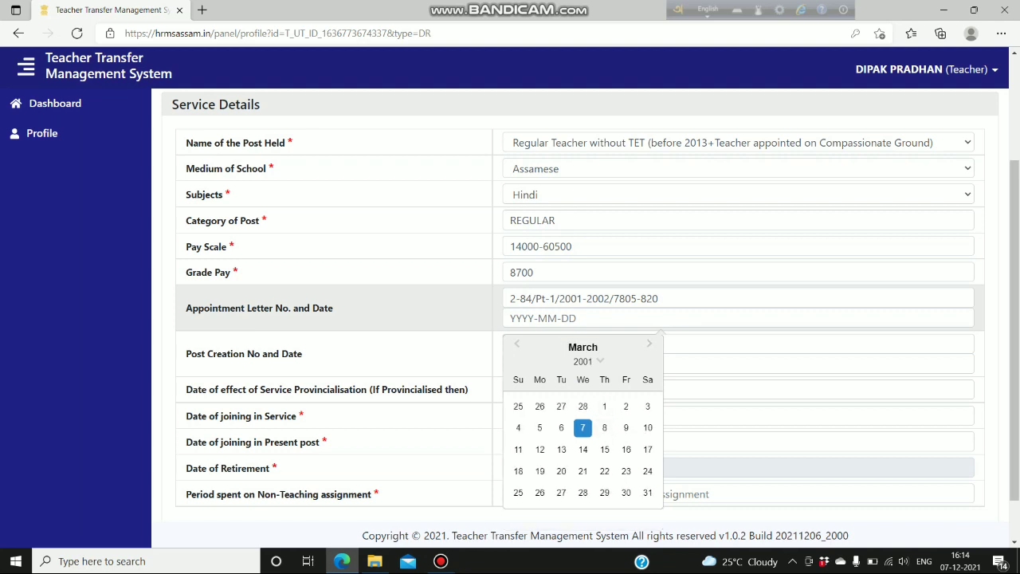
{"action": "left_click", "coordinate": [604, 427]}
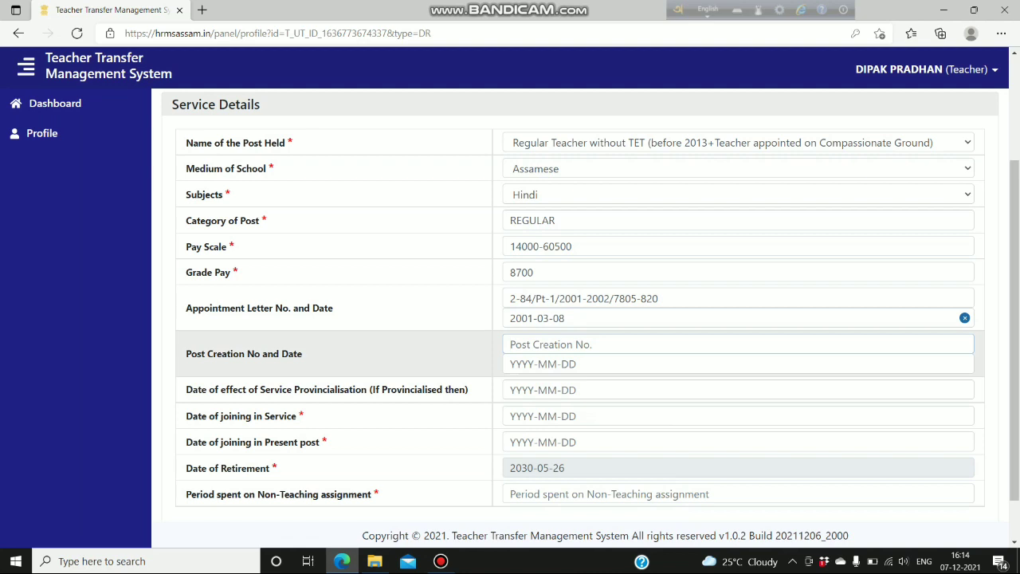
- Enter post creation number EBS.16/75/32 and pick 30 March 1977 as its date
{"action": "type", "text": "EBS.16/75/32"}
{"action": "left_click", "coordinate": [542, 363]}
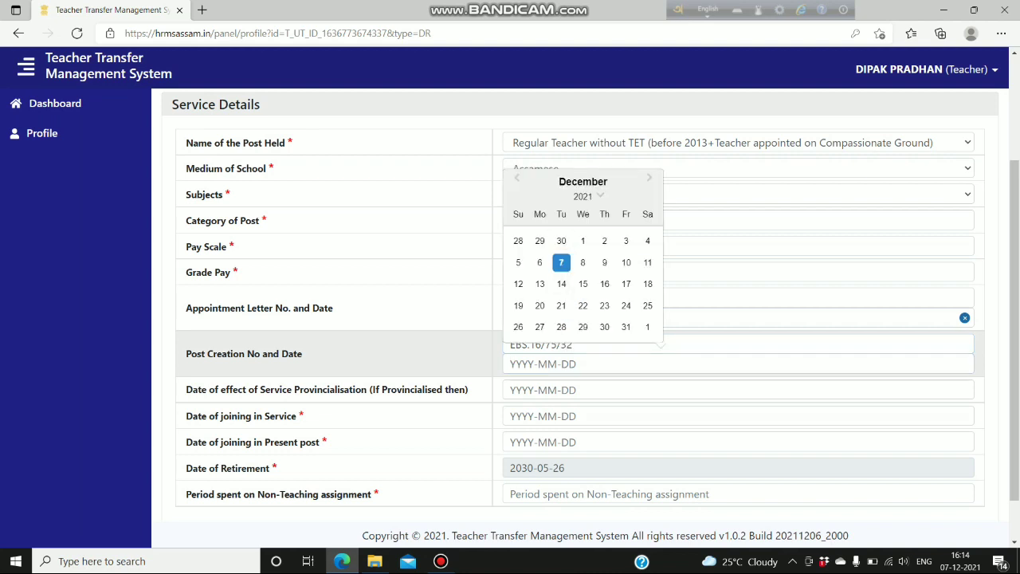
{"action": "scroll", "coordinate": [580, 306], "scroll_direction": "down", "scroll_amount": 1}
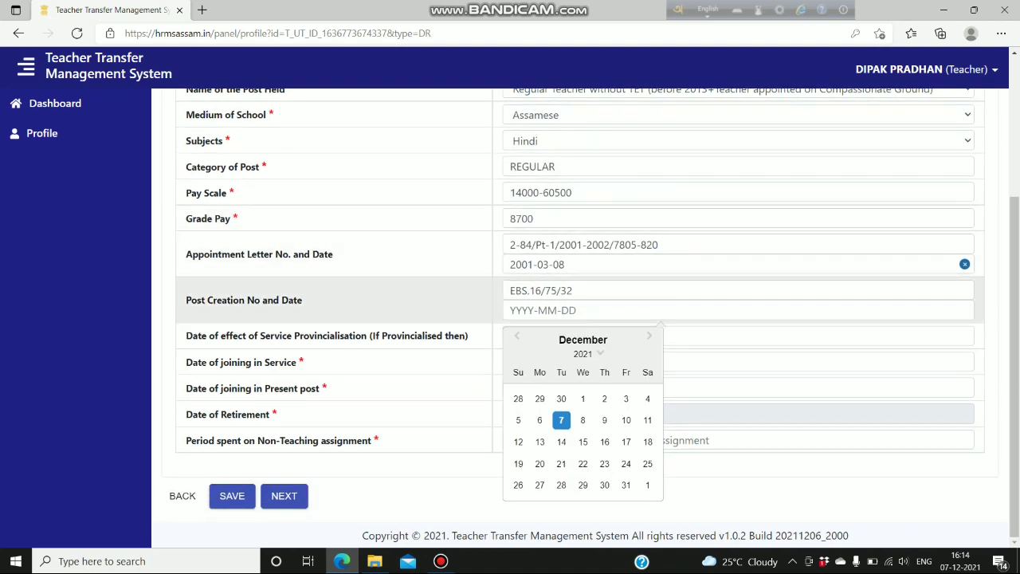
{"action": "left_click", "coordinate": [583, 353]}
{"action": "scroll", "coordinate": [577, 399], "scroll_direction": "down", "scroll_amount": 5}
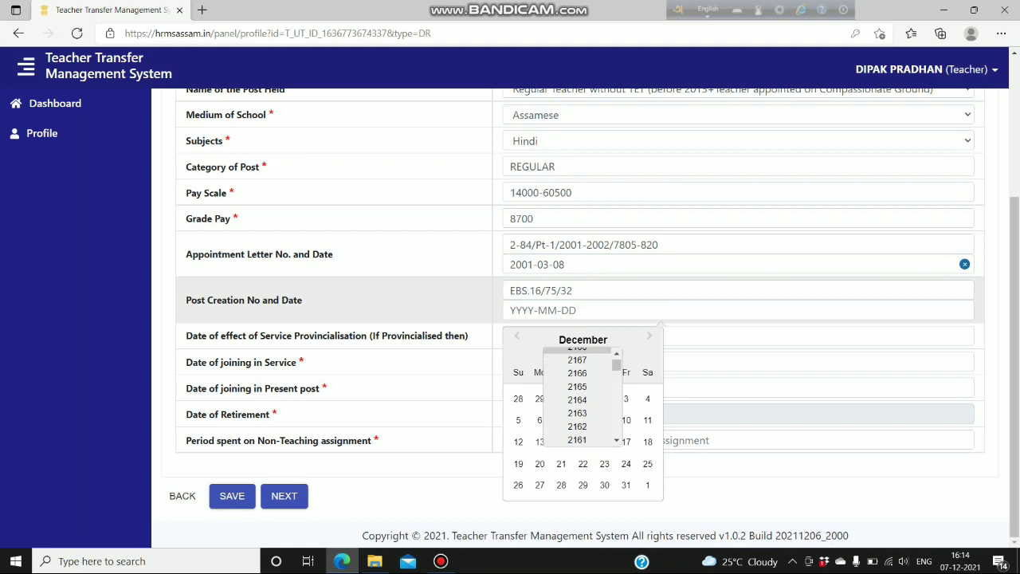
{"action": "left_click_drag", "start_coordinate": [617, 368], "coordinate": [617, 408]}
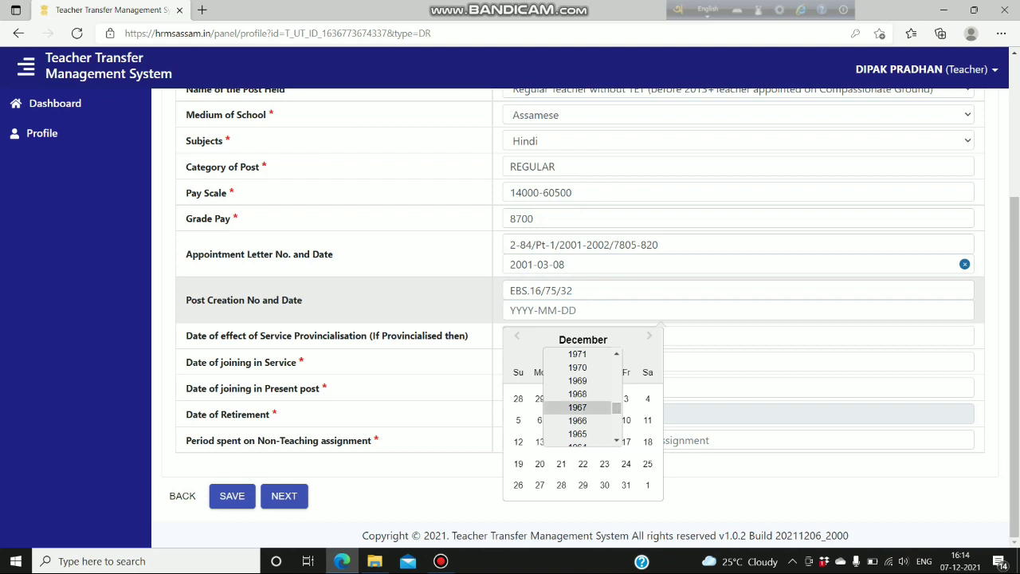
{"action": "scroll", "coordinate": [577, 399], "scroll_direction": "up", "scroll_amount": 3}
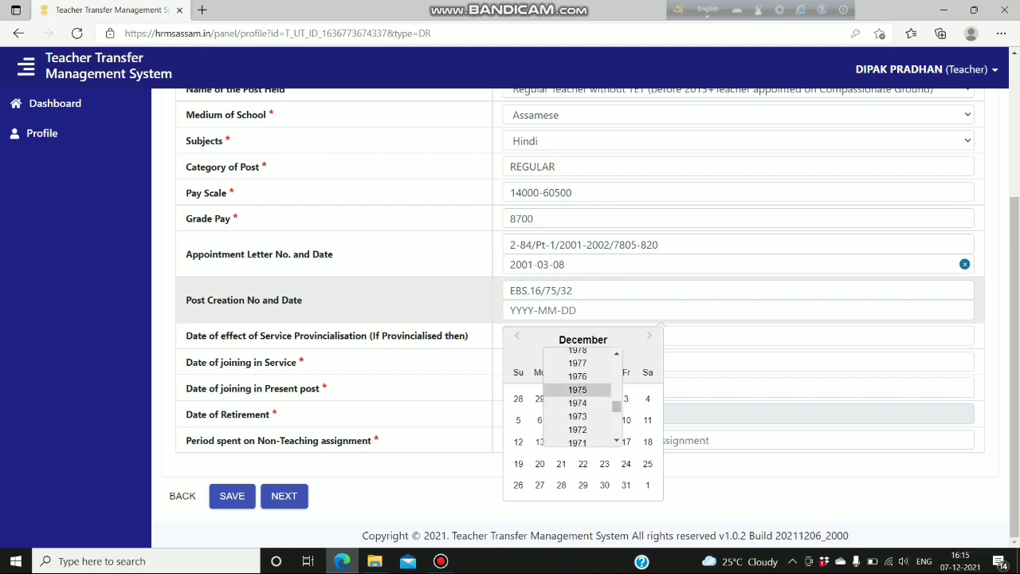
{"action": "left_click", "coordinate": [577, 363]}
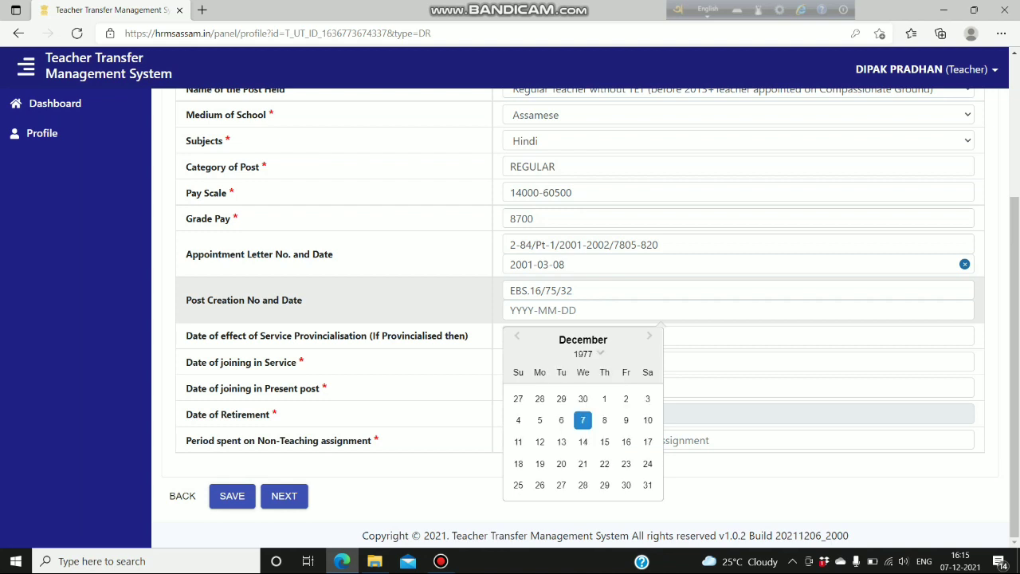
{"action": "left_click", "coordinate": [518, 337]}
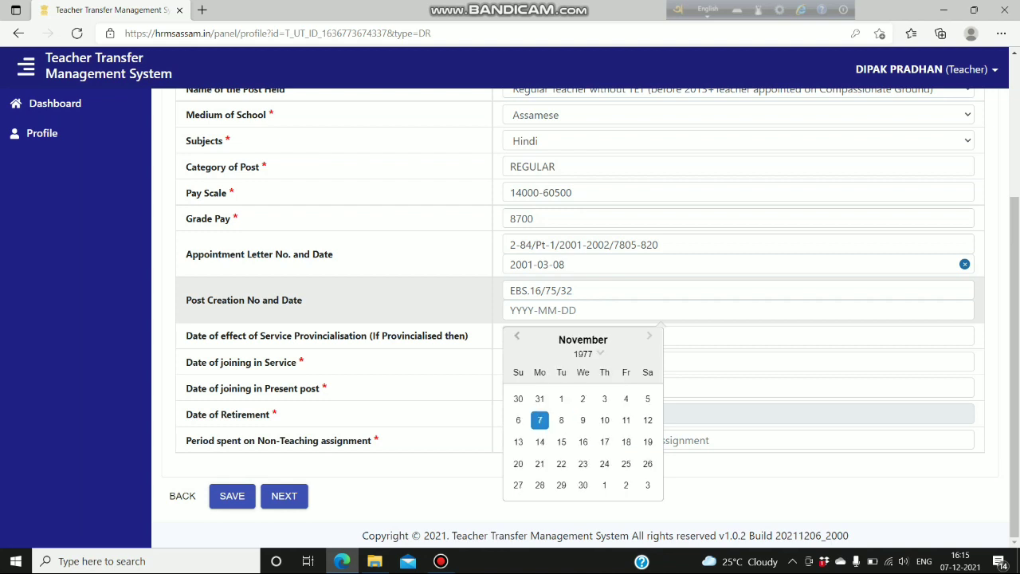
{"action": "left_click", "coordinate": [518, 337]}
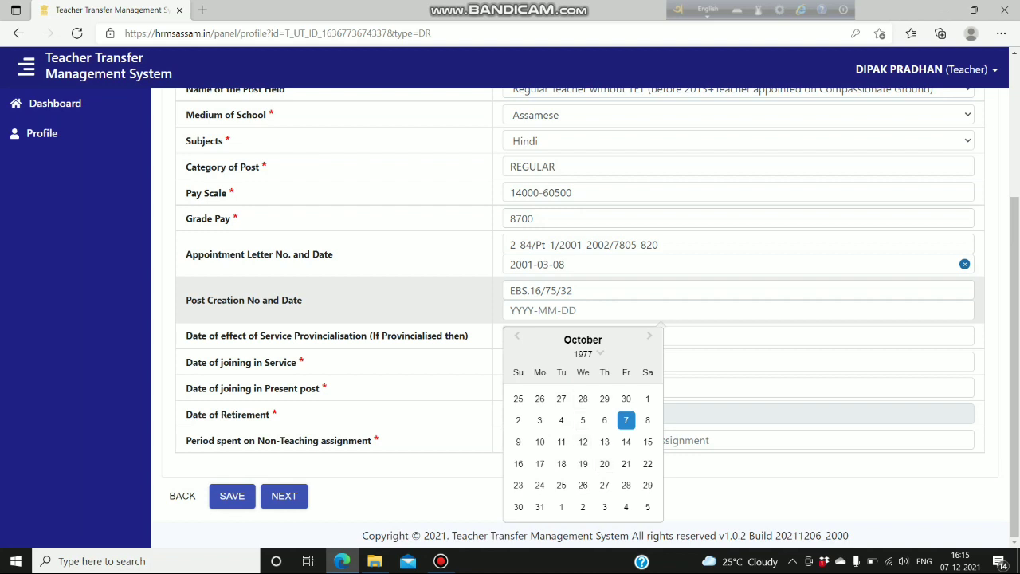
{"action": "key", "text": "Page_Up"}
{"action": "key", "text": "Page_Up"}
{"action": "key", "text": "Page_Up"}
{"action": "key", "text": "Page_Up"}
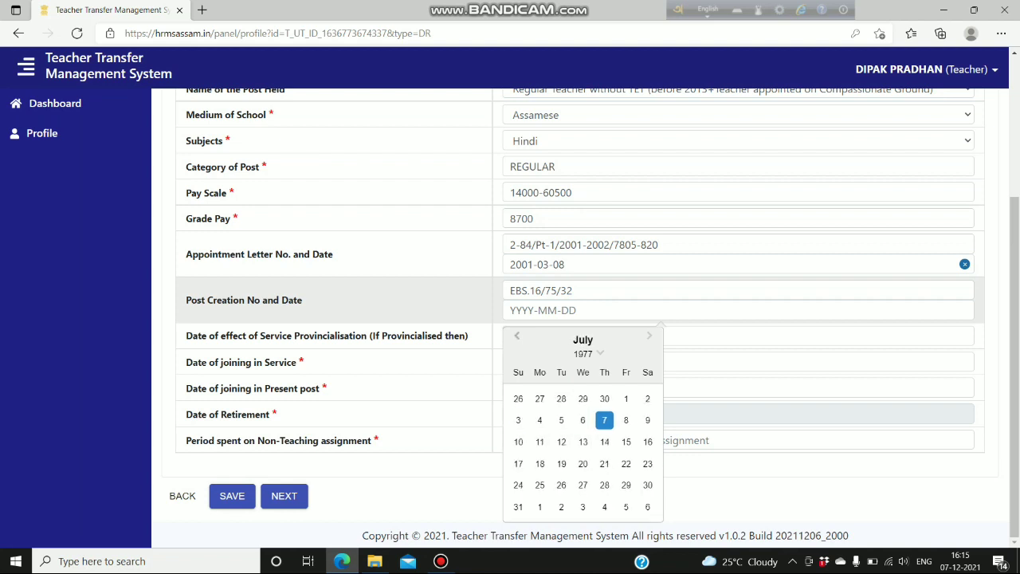
{"action": "key", "text": "Page_Up"}
{"action": "key", "text": "Page_Up"}
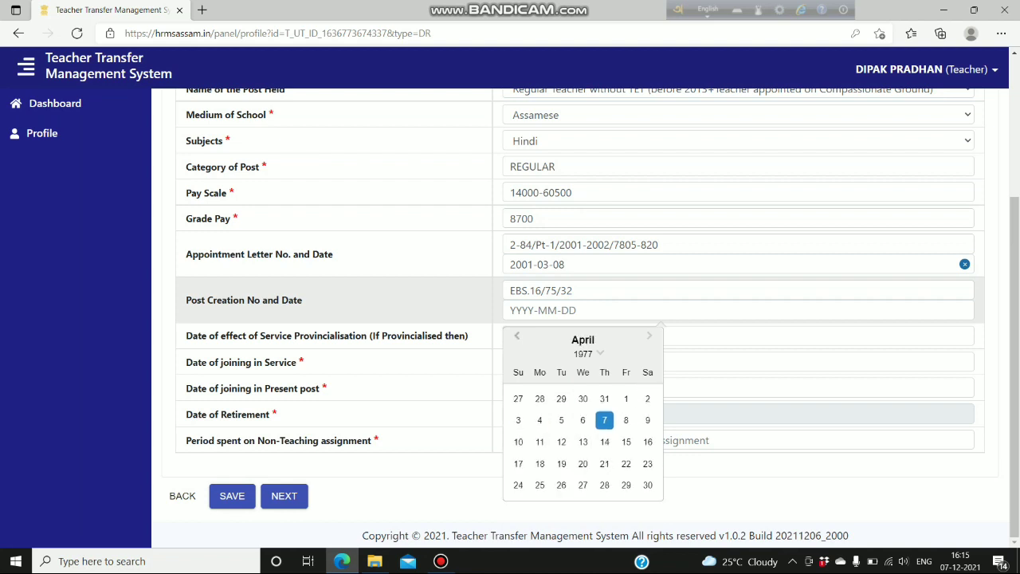
{"action": "key", "text": "Page_Up"}
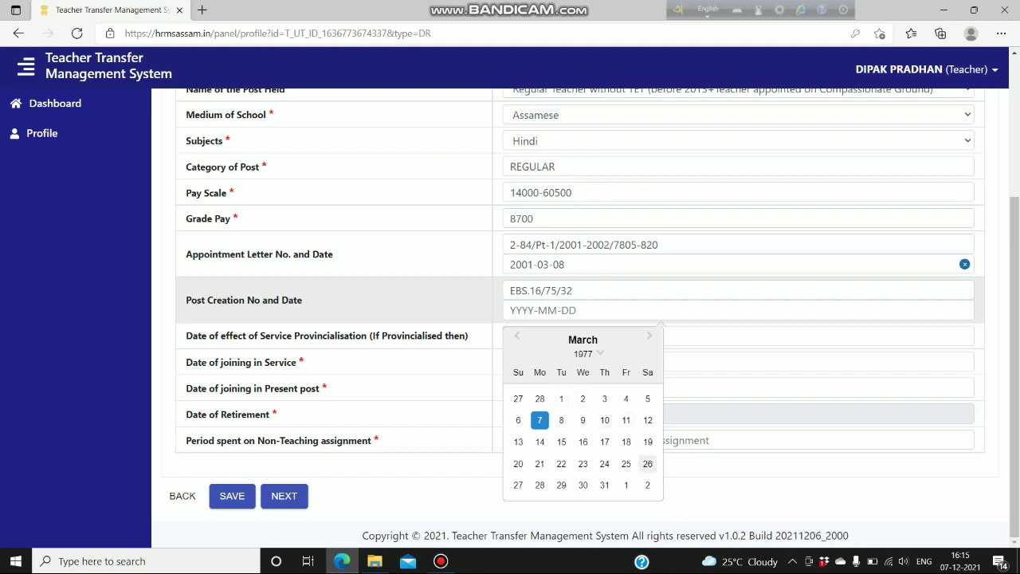
{"action": "left_click", "coordinate": [582, 485]}
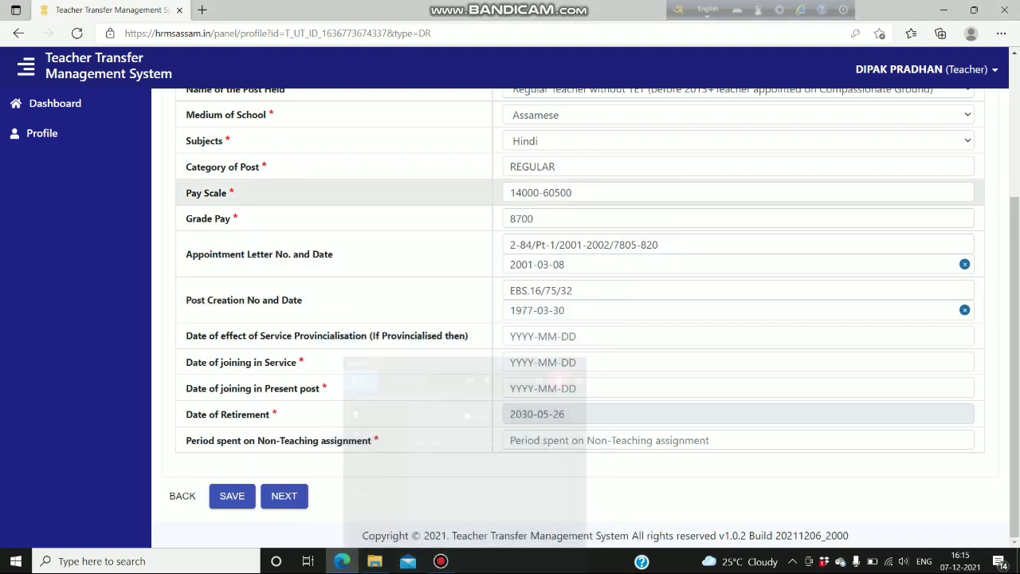
{"action": "left_click", "coordinate": [620, 209]}
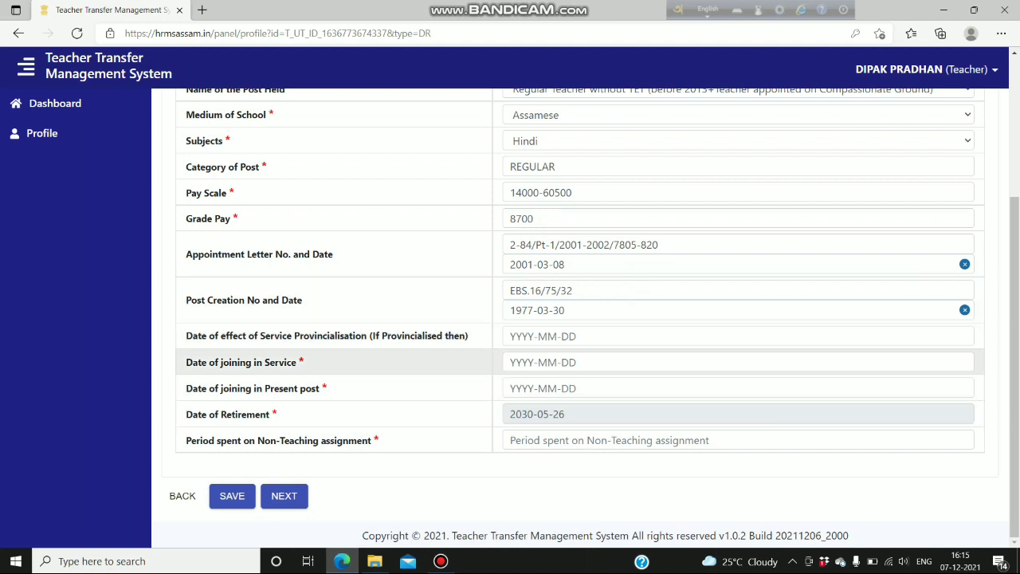
- Enter 2001-03-12 as the Date of joining in Service, finishing on 12 March 2001 in the calendar
{"action": "left_click", "coordinate": [526, 363]}
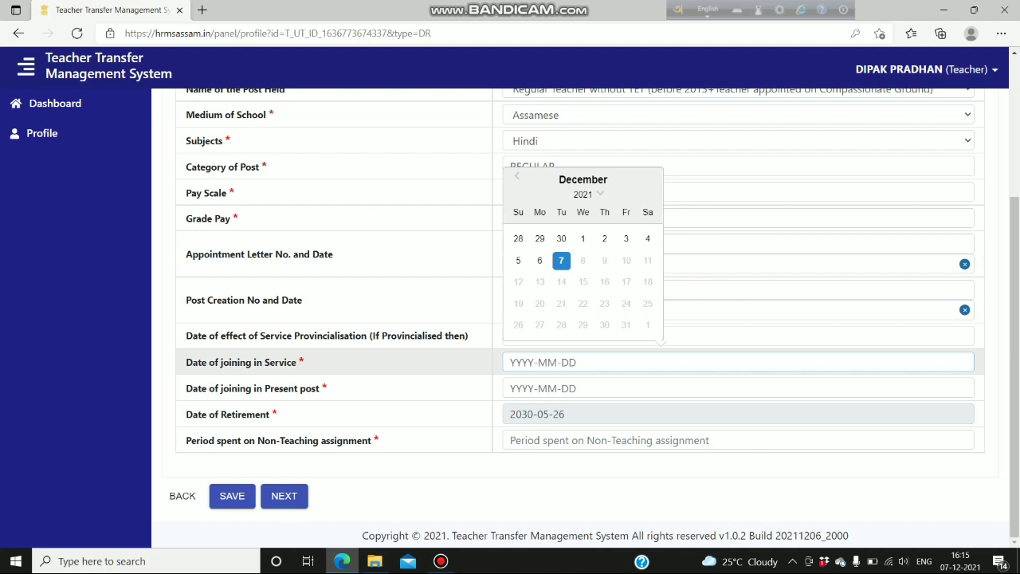
{"action": "type", "text": "2001-01-12"}
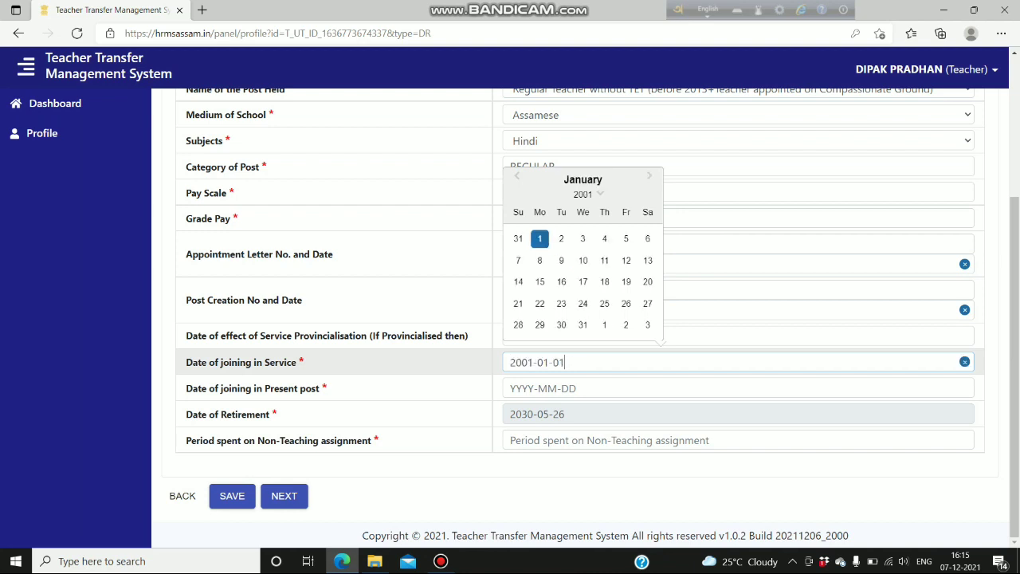
{"action": "key", "text": "BackSpace"}
{"action": "key", "text": "BackSpace"}
{"action": "type", "text": "01"}
{"action": "left_click", "coordinate": [542, 362]}
{"action": "key", "text": "End"}
{"action": "key", "text": "BackSpace"}
{"action": "key", "text": "BackSpace"}
{"action": "type", "text": "13"}
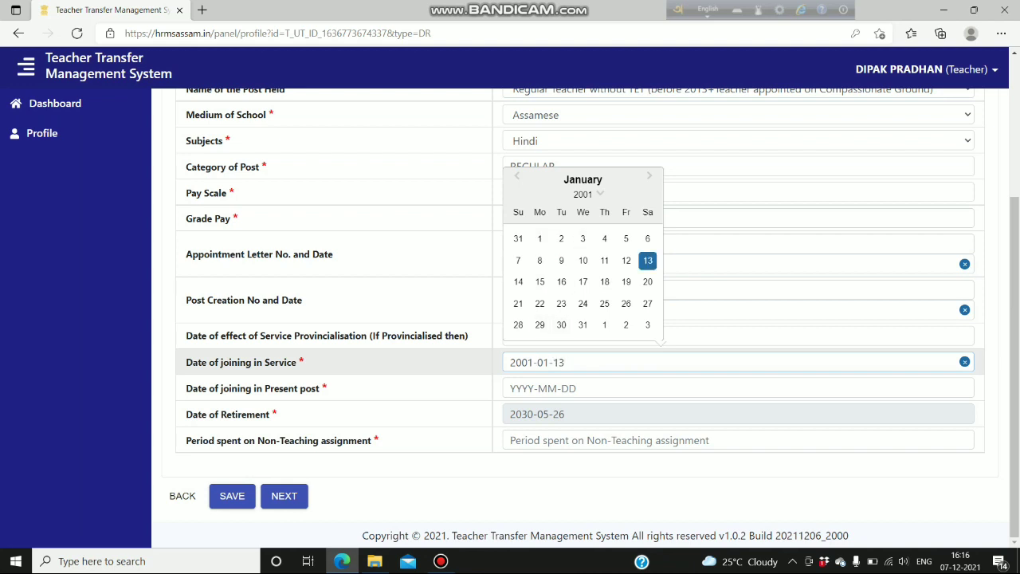
{"action": "left_click", "coordinate": [649, 175]}
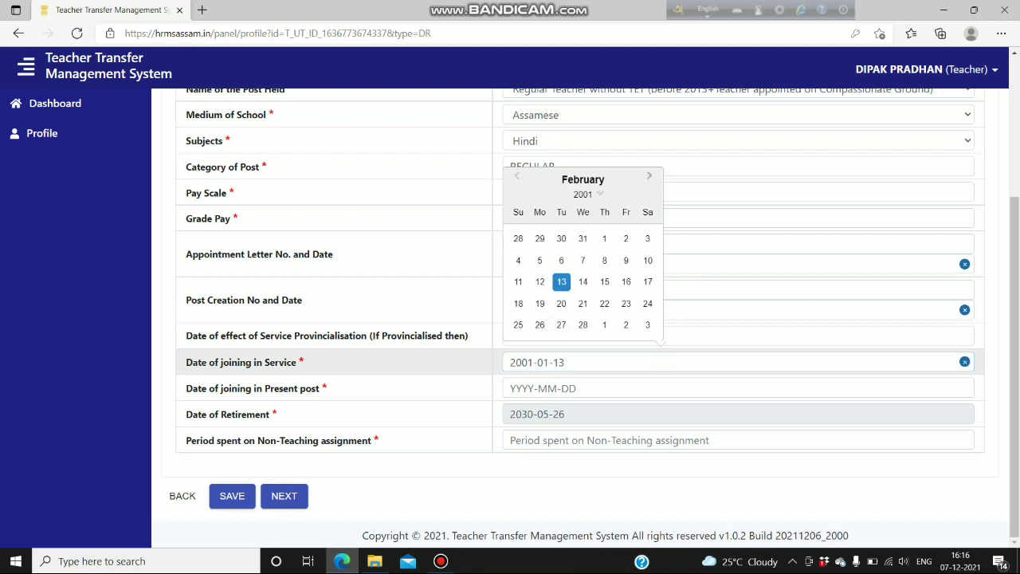
{"action": "left_click", "coordinate": [650, 175]}
{"action": "left_click", "coordinate": [539, 281]}
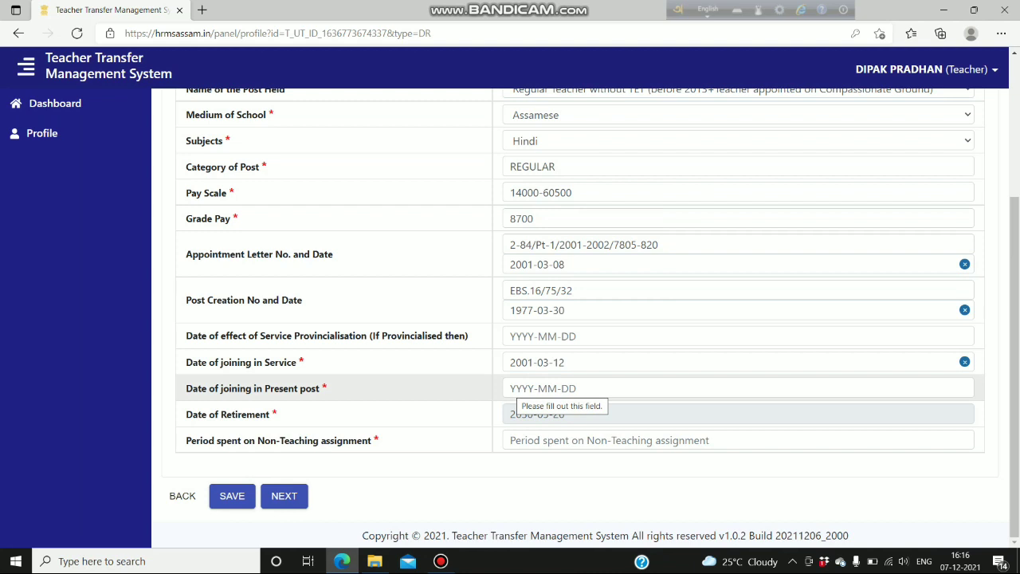
- Pick 30 March 2010 as the Date of joining in Present post, starting from year 2009
{"action": "left_click", "coordinate": [550, 388]}
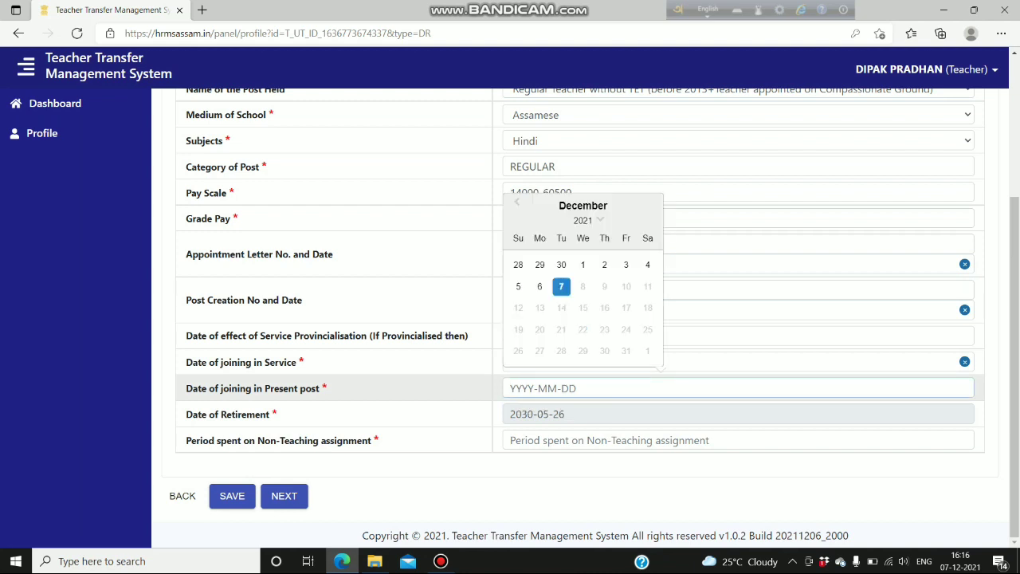
{"action": "left_click", "coordinate": [583, 220]}
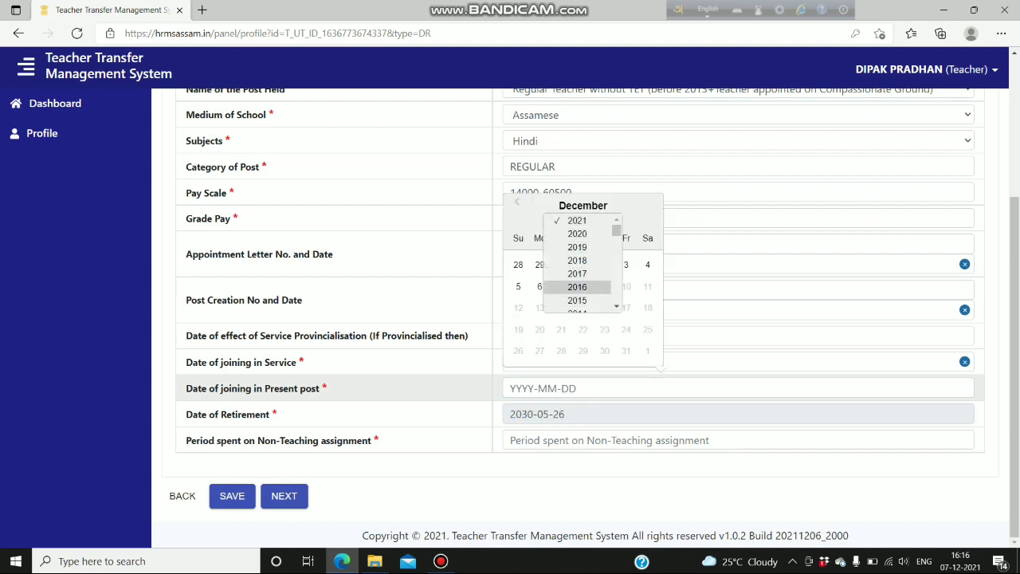
{"action": "left_click_drag", "start_coordinate": [617, 230], "coordinate": [616, 233]}
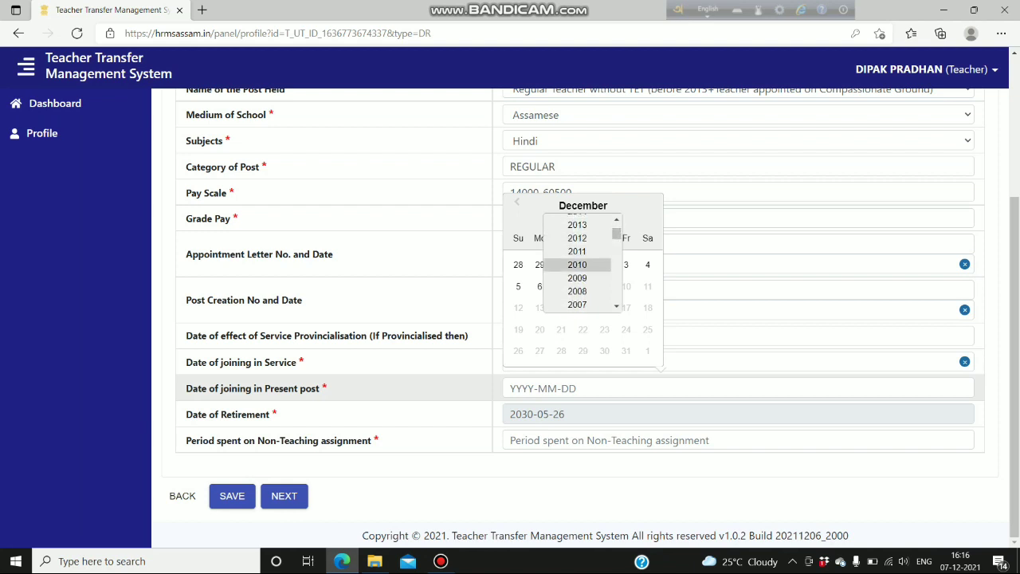
{"action": "left_click", "coordinate": [577, 264]}
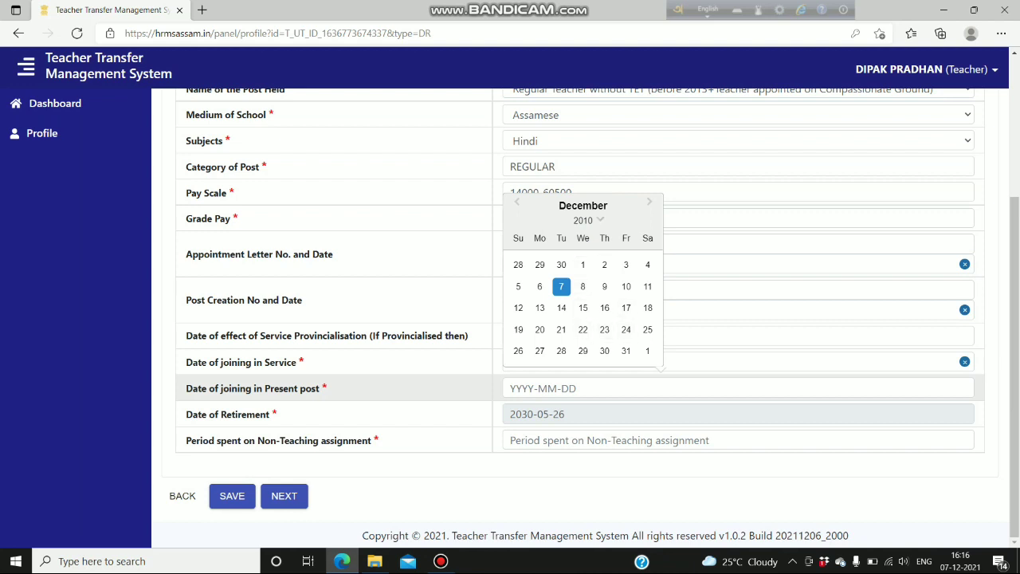
{"action": "left_click", "coordinate": [583, 220]}
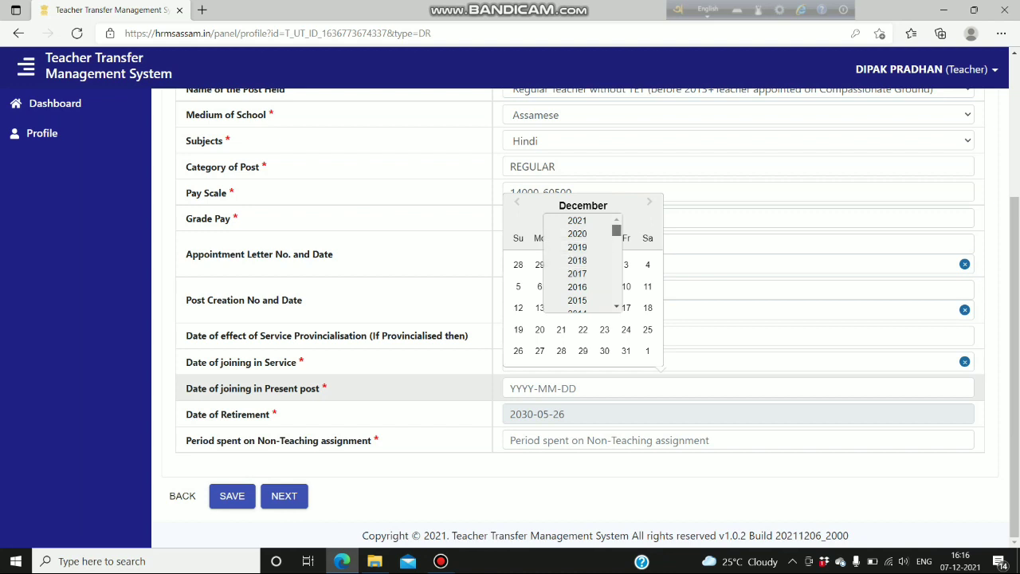
{"action": "left_click_drag", "start_coordinate": [616, 230], "coordinate": [616, 232]}
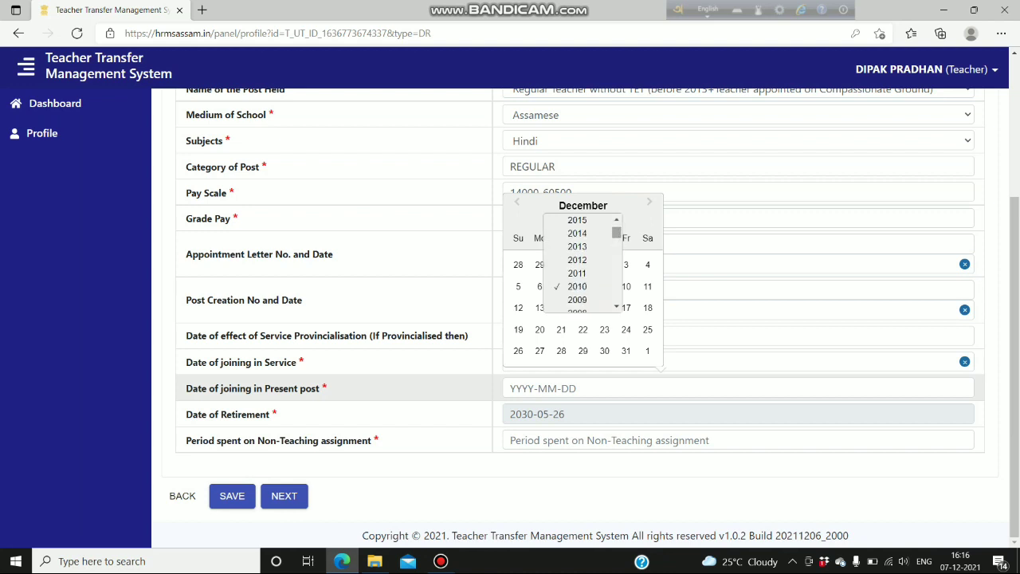
{"action": "left_click", "coordinate": [577, 300]}
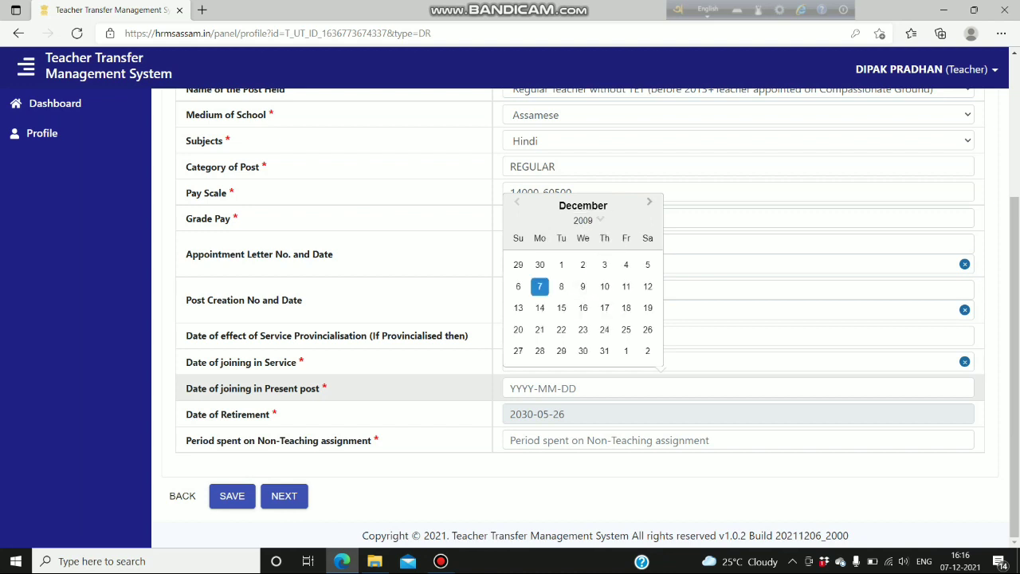
{"action": "left_click", "coordinate": [650, 202]}
{"action": "left_click", "coordinate": [650, 181]}
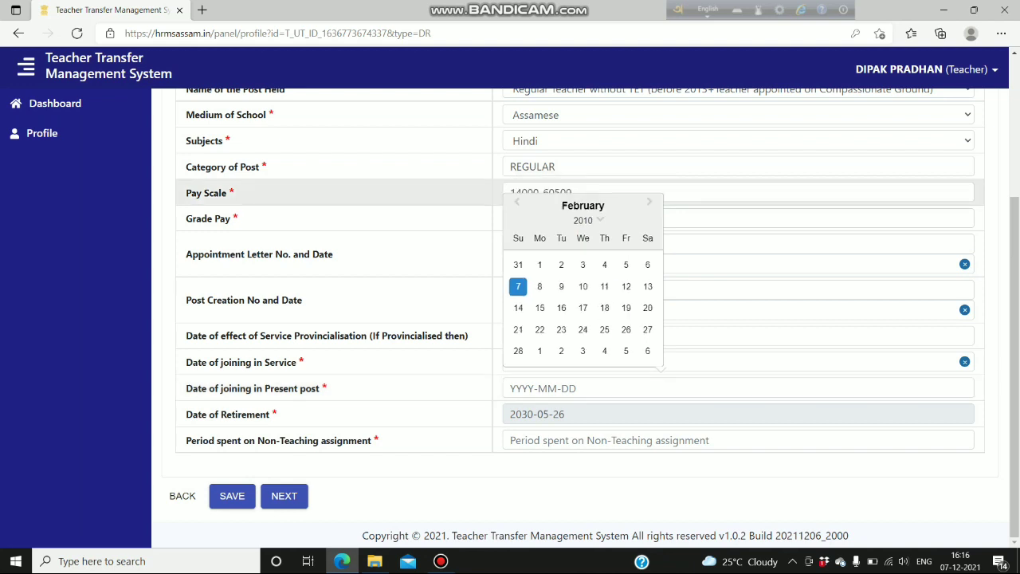
{"action": "left_click", "coordinate": [649, 202]}
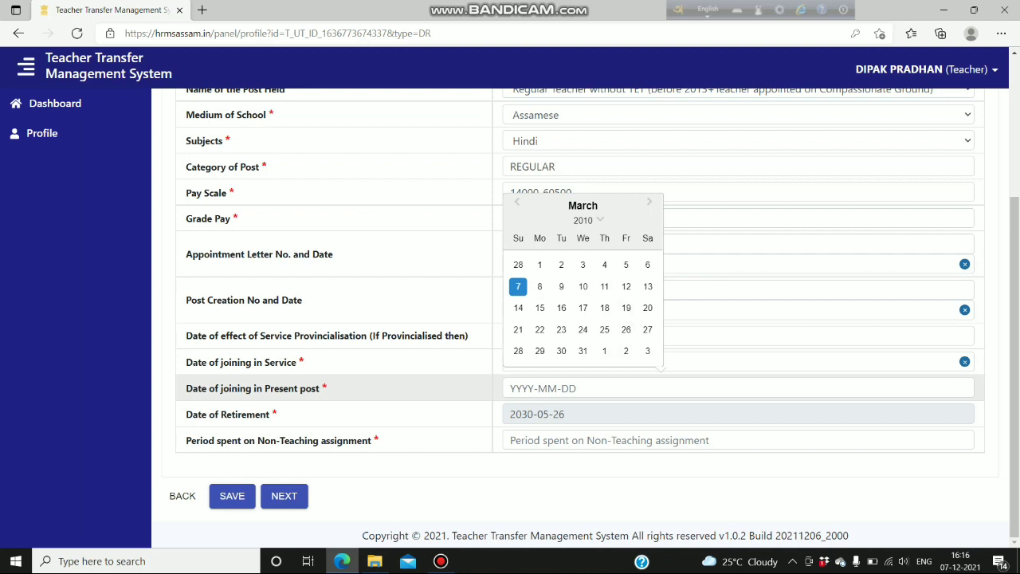
{"action": "left_click", "coordinate": [561, 351]}
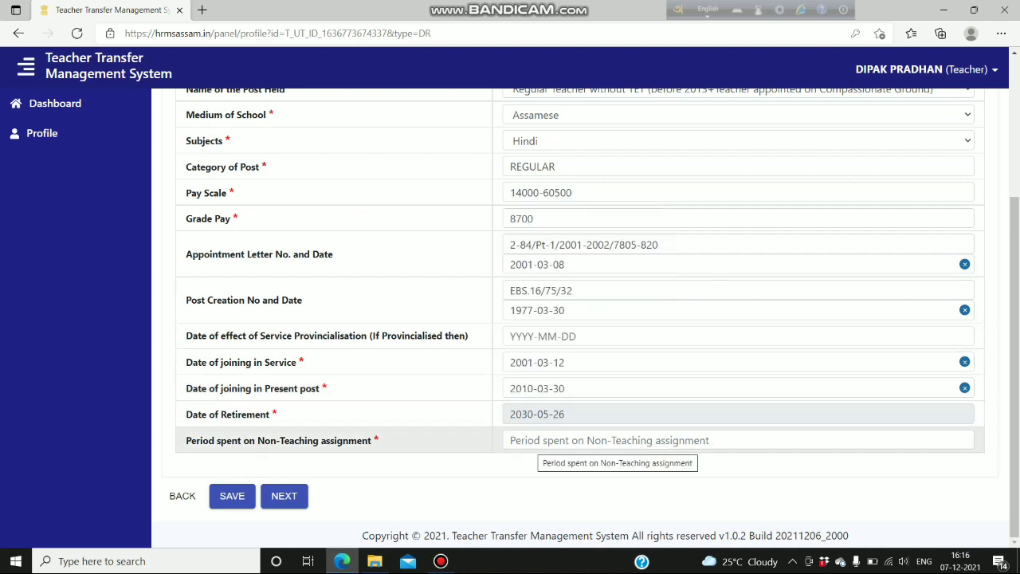
- Enter NO for the non-teaching assignment period and save the Step 5 service details
{"action": "left_click", "coordinate": [536, 441]}
{"action": "type", "text": "N"}
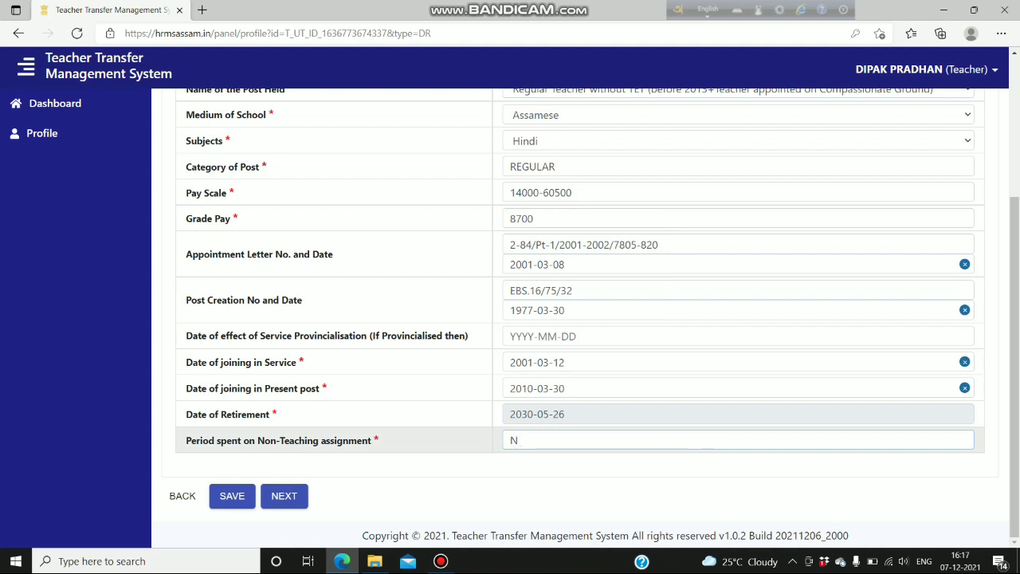
{"action": "type", "text": "O"}
{"action": "left_click", "coordinate": [234, 498]}
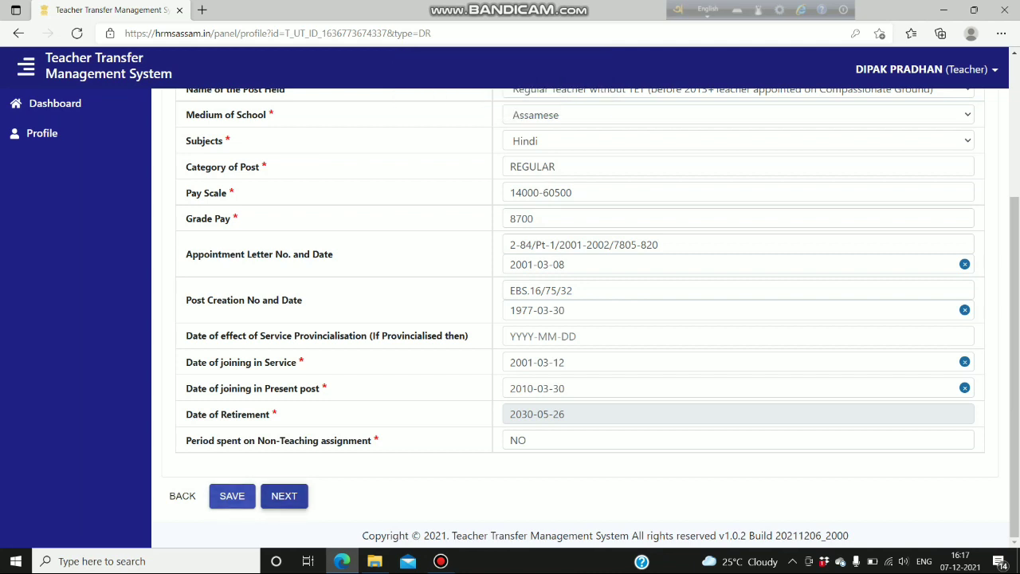
- Advance to Step 6 and review its State Bank of India, RANGAPARA branch, E-PAY salary account form
{"action": "left_click", "coordinate": [283, 496]}
{"action": "scroll", "coordinate": [510, 396], "scroll_direction": "up", "scroll_amount": 2}
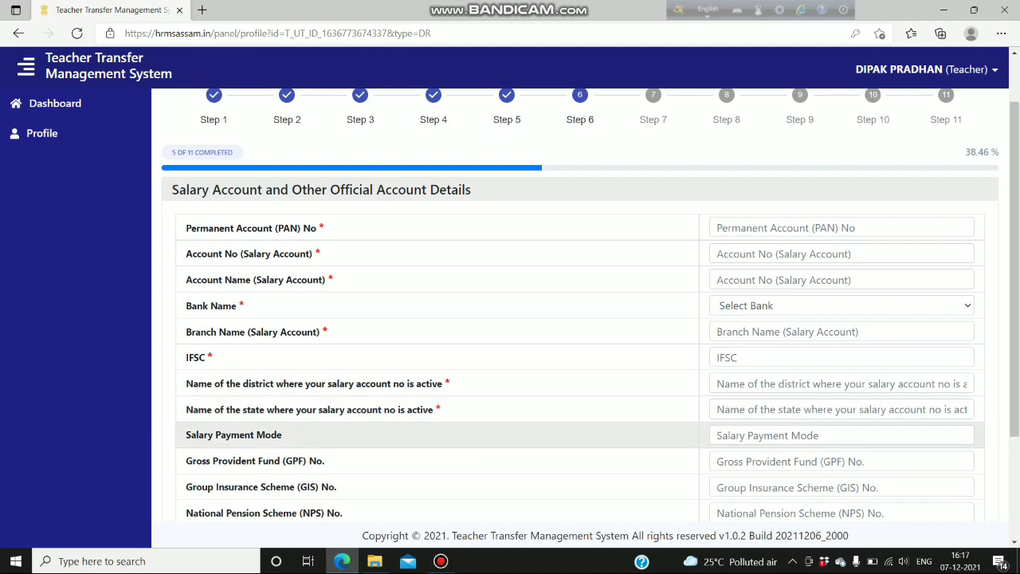
{"action": "scroll", "coordinate": [510, 437], "scroll_direction": "down", "scroll_amount": 3}
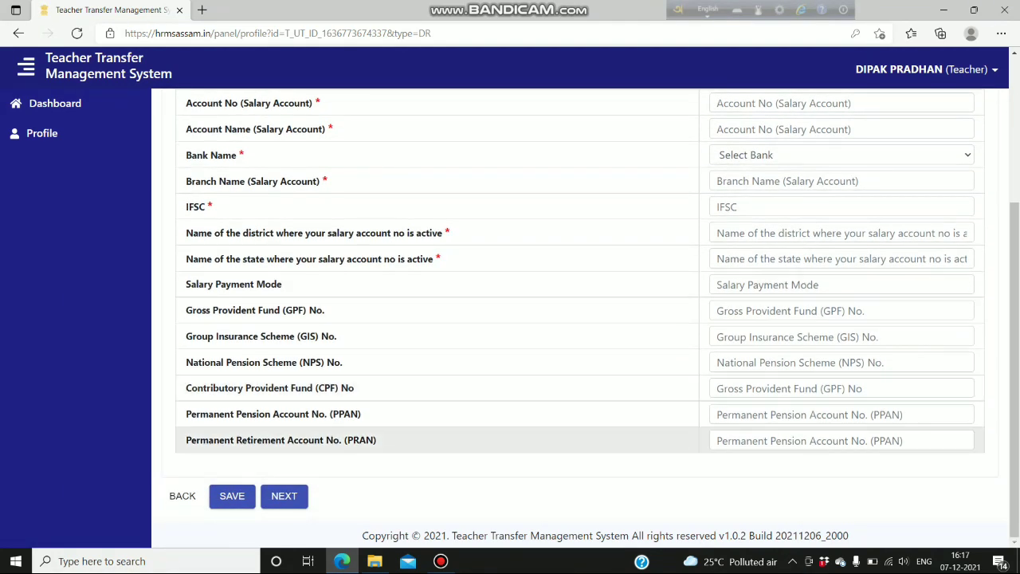
{"action": "scroll", "coordinate": [510, 440], "scroll_direction": "up", "scroll_amount": 4}
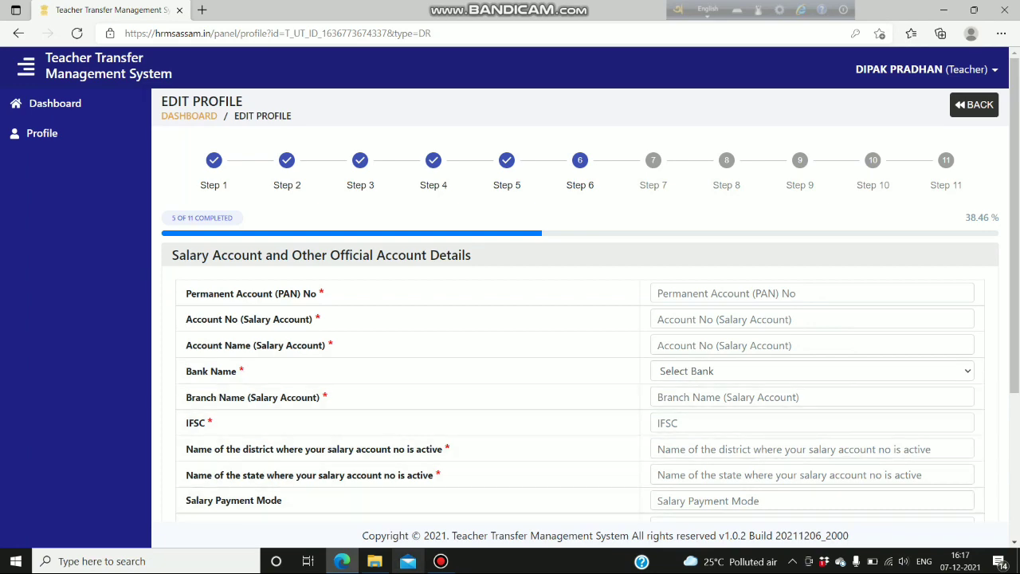
{"action": "key", "text": "alt+Tab"}
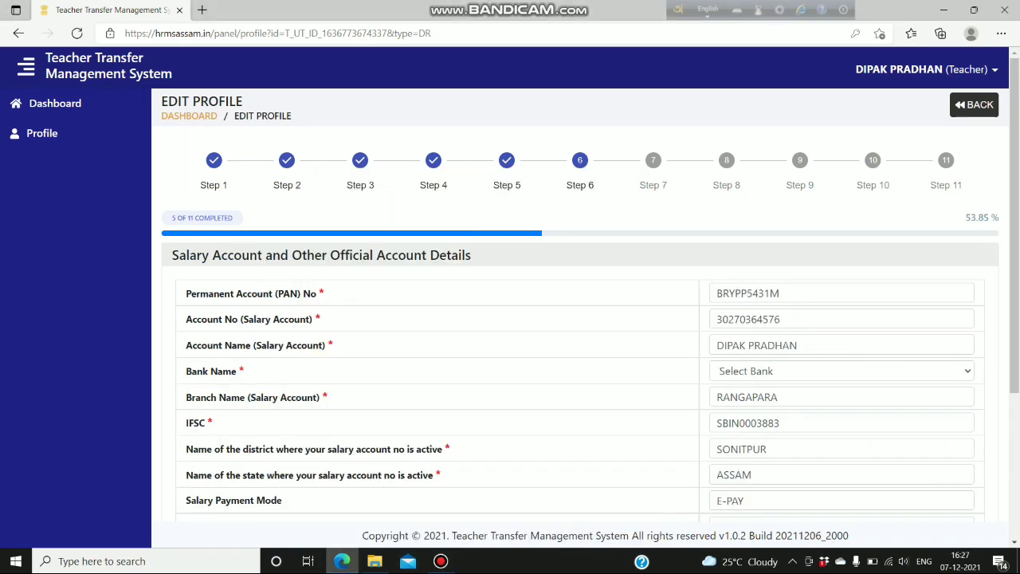
{"action": "scroll", "coordinate": [580, 359], "scroll_direction": "down", "scroll_amount": 1}
{"action": "scroll", "coordinate": [580, 359], "scroll_direction": "up", "scroll_amount": 1}
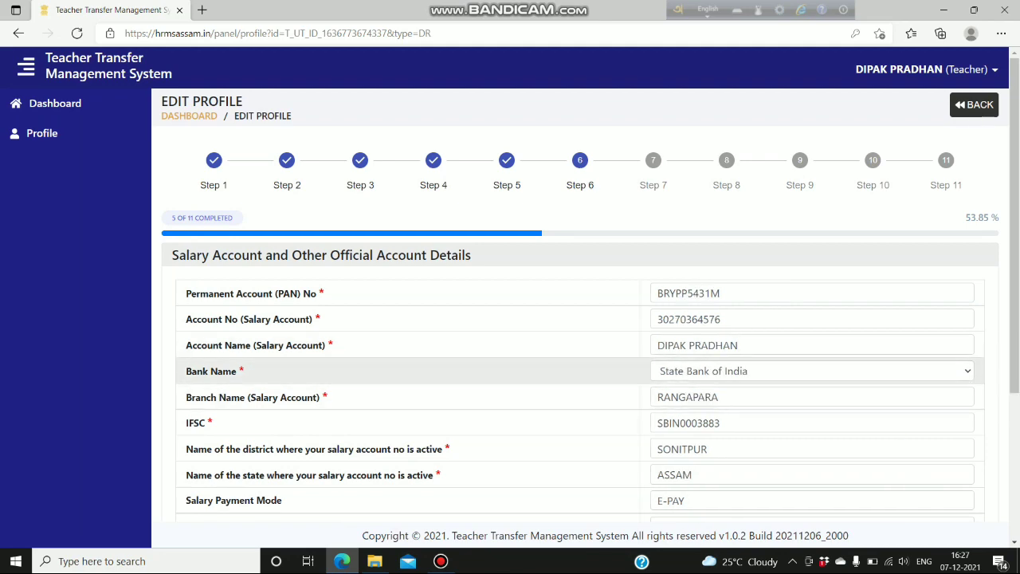
- Save the Step 6 salary account details until 'Profile Saved Successfully' appears
{"action": "scroll", "coordinate": [964, 372], "scroll_direction": "down", "scroll_amount": 3}
{"action": "scroll", "coordinate": [581, 335], "scroll_direction": "up", "scroll_amount": 2}
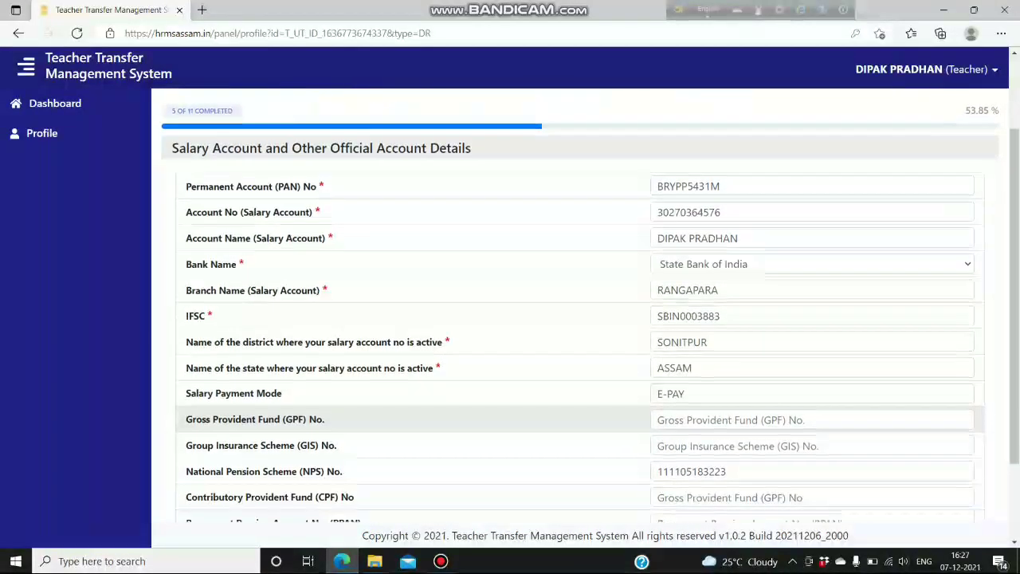
{"action": "scroll", "coordinate": [580, 335], "scroll_direction": "down", "scroll_amount": 2}
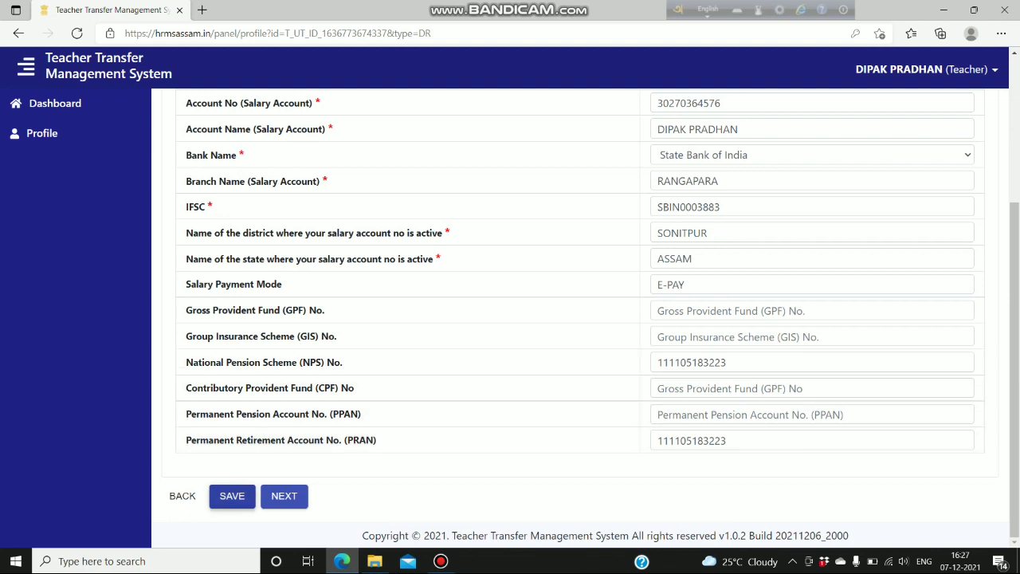
{"action": "left_click", "coordinate": [232, 495]}
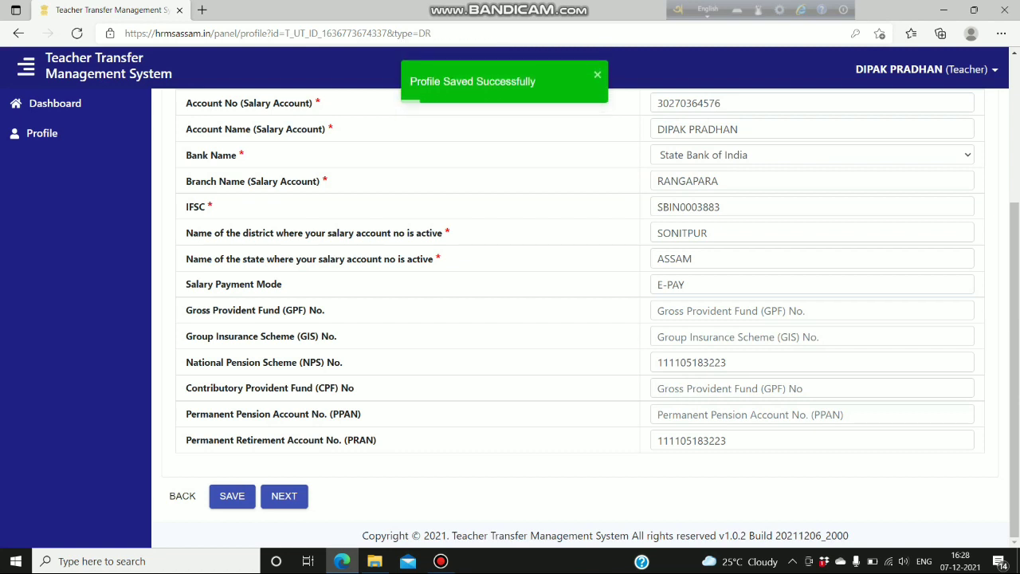
- Pass through Step 7 Service Record(s) to Step 8 Awards Received
{"action": "left_click", "coordinate": [283, 495]}
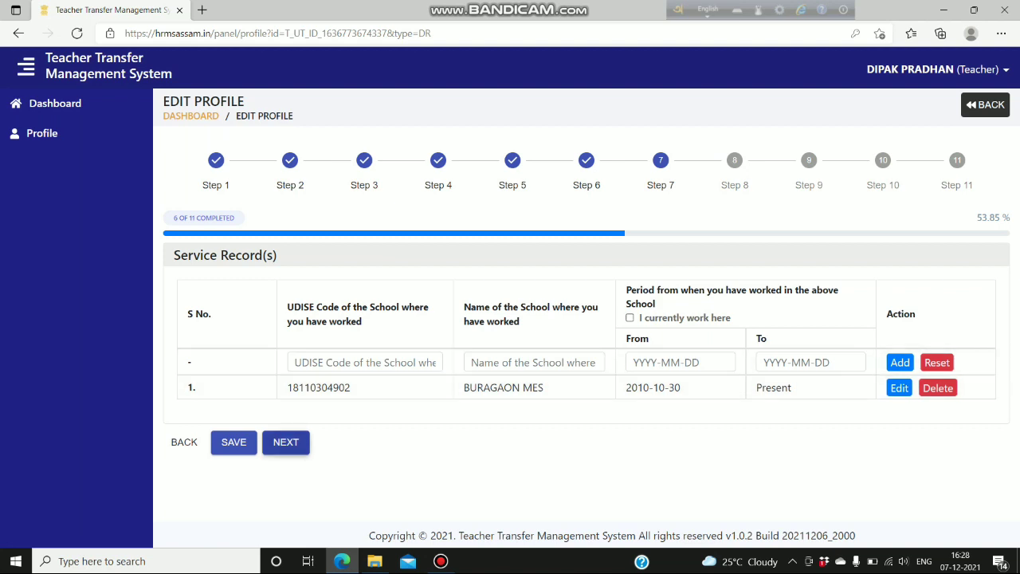
{"action": "left_click", "coordinate": [285, 442]}
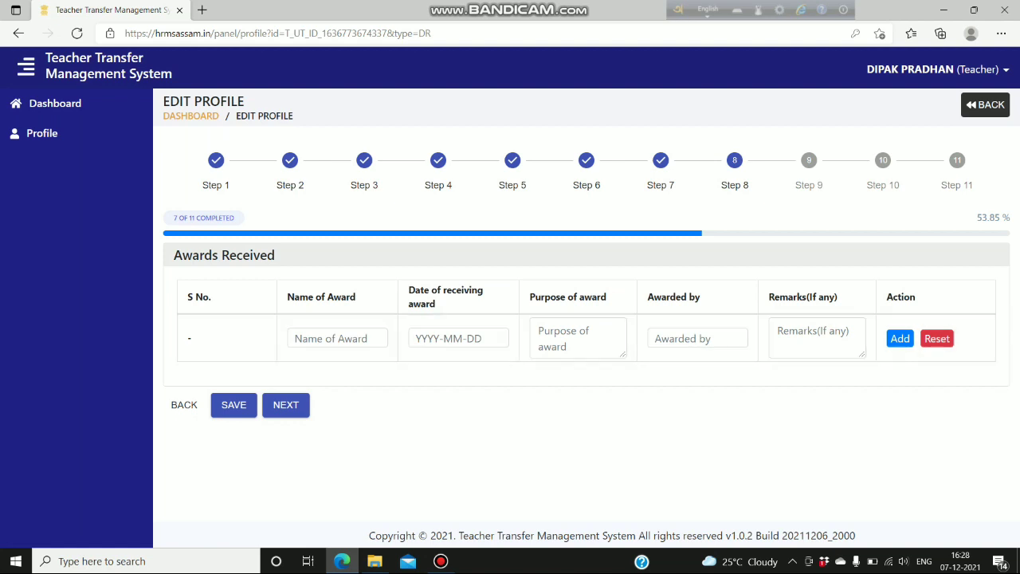
- Save Step 8 with no awards and open Step 9 Promotion Details
{"action": "left_click", "coordinate": [234, 404]}
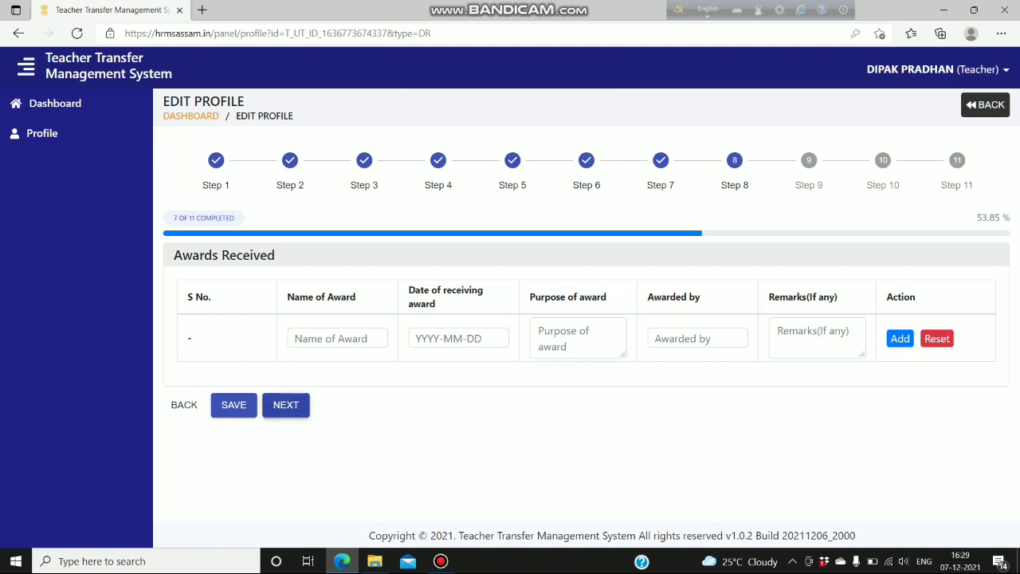
{"action": "left_click", "coordinate": [286, 405]}
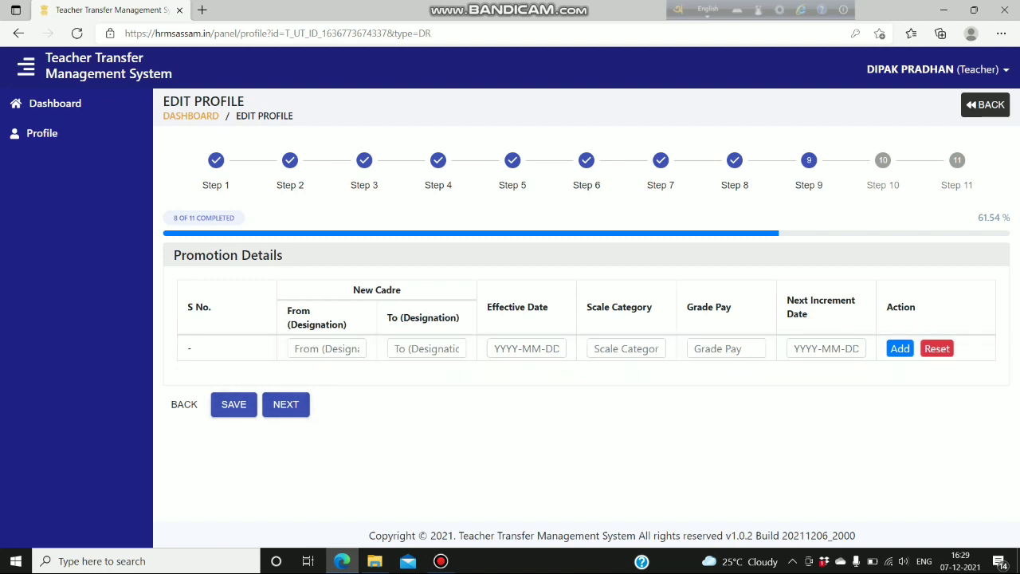
- Save Step 9 Promotion Details with the promotion row left empty
{"action": "left_click", "coordinate": [234, 404]}
- Advance from Step 9 to Step 10 Other Details
{"action": "left_click", "coordinate": [286, 407]}
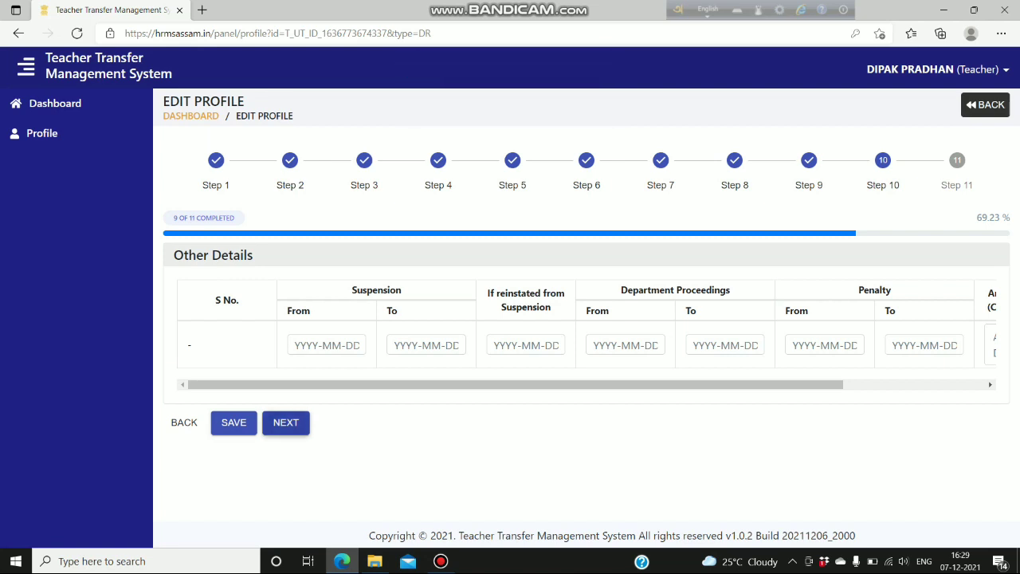
- Open Step 11 Upload Documents and tick the Declaration checkbox
{"action": "left_click", "coordinate": [286, 423]}
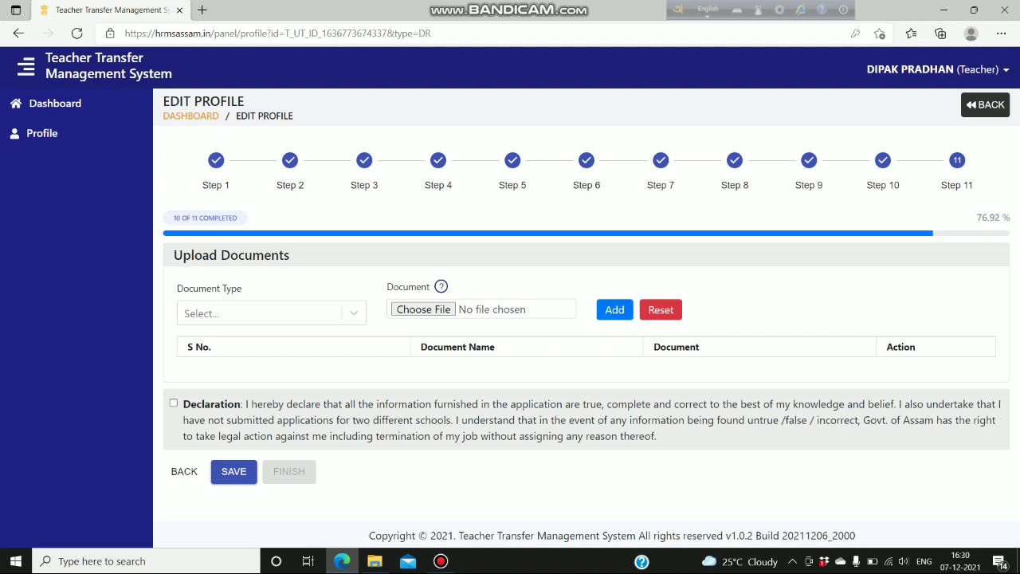
{"action": "left_click", "coordinate": [354, 313]}
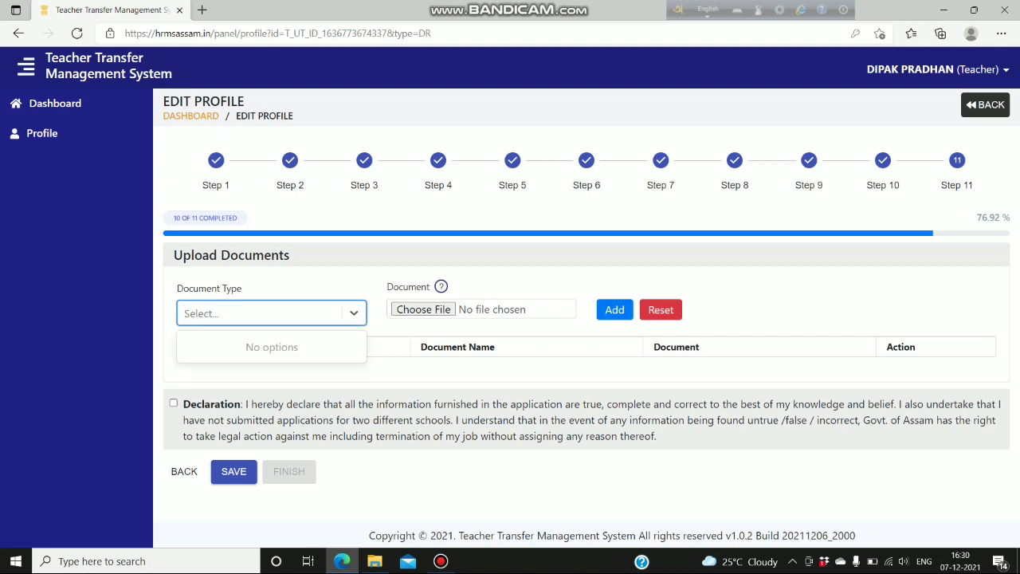
{"action": "key", "text": "Escape"}
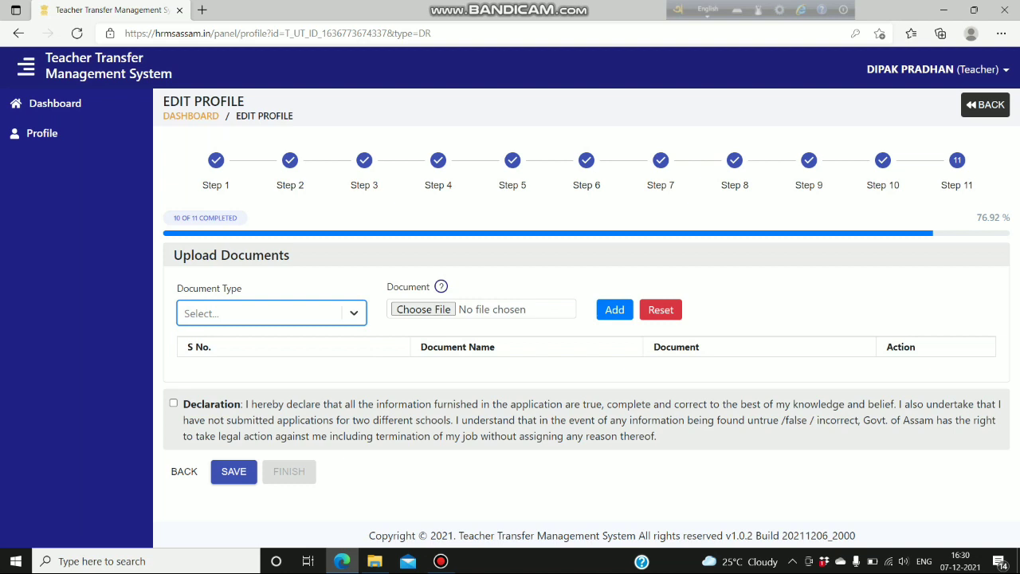
{"action": "key", "text": "Down"}
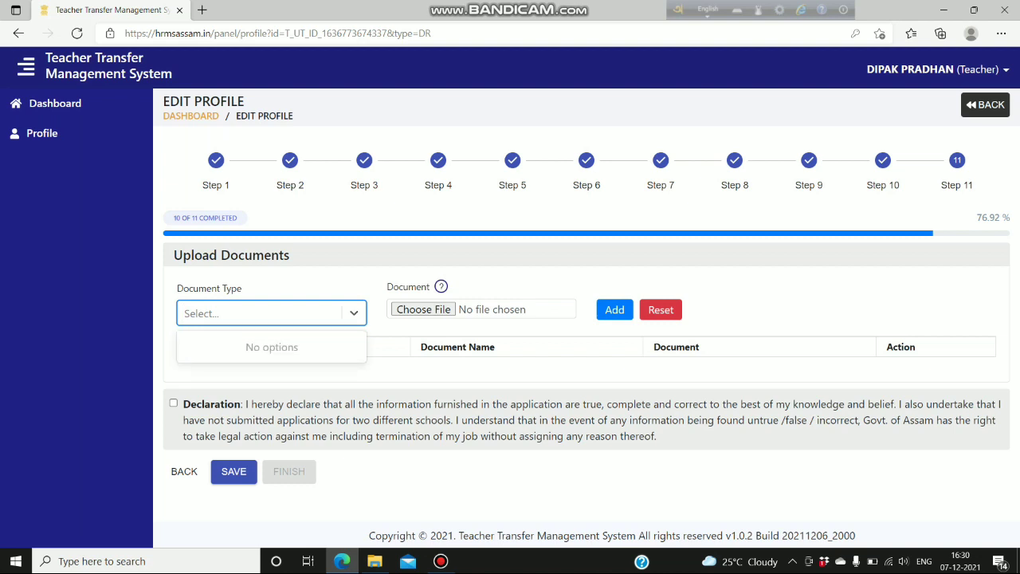
{"action": "key", "text": "Escape"}
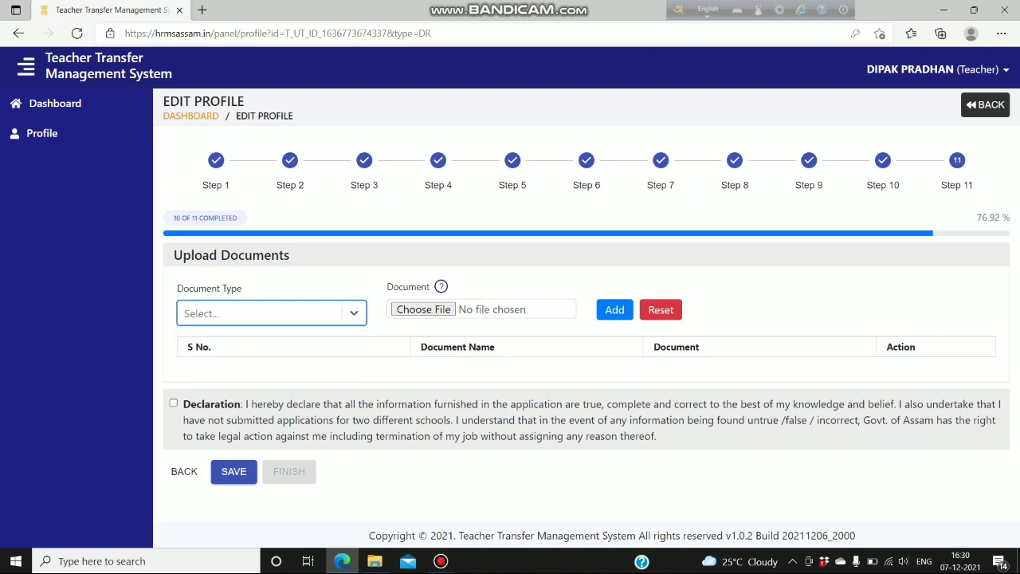
{"action": "left_click", "coordinate": [173, 404]}
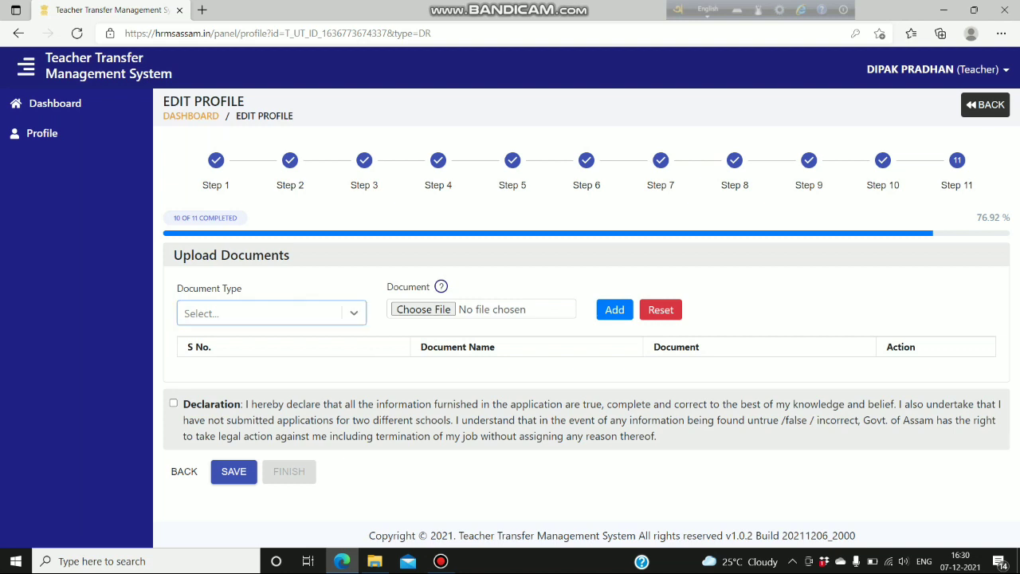
- Upload the obc file as a Caste Certificate document
{"action": "left_click", "coordinate": [354, 313]}
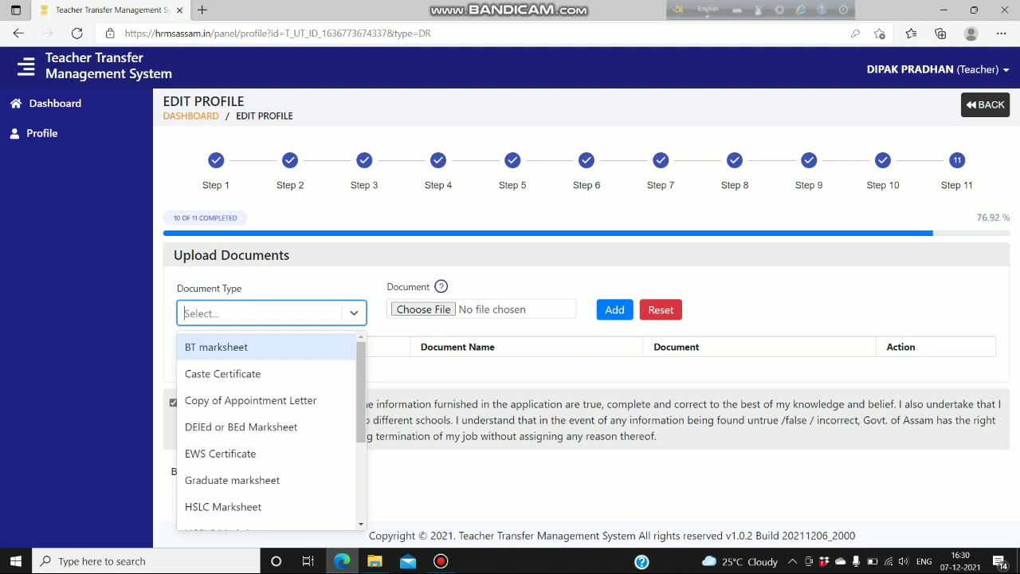
{"action": "key", "text": "Down"}
{"action": "key", "text": "Return"}
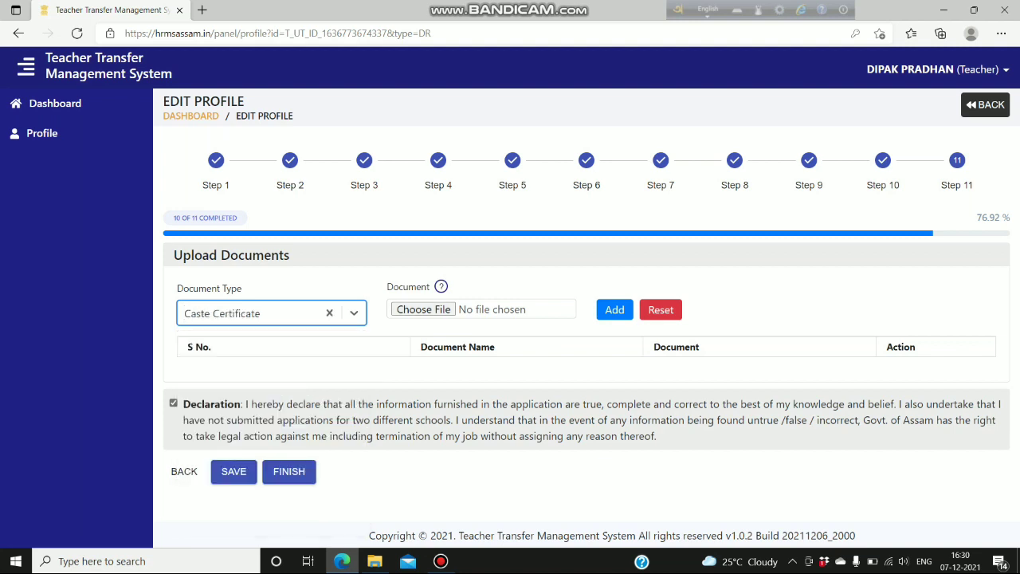
{"action": "left_click", "coordinate": [423, 309]}
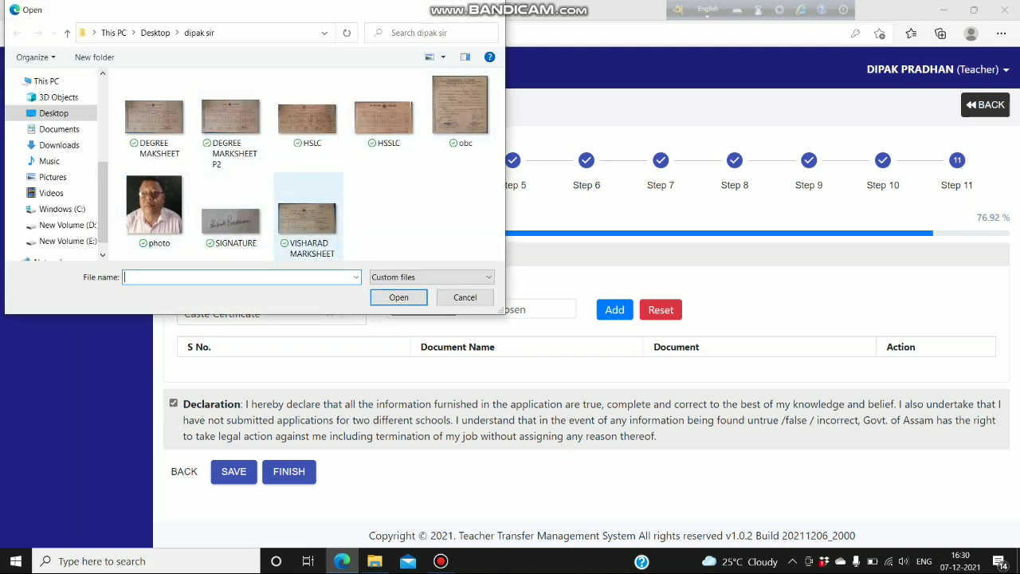
{"action": "left_click", "coordinate": [460, 108]}
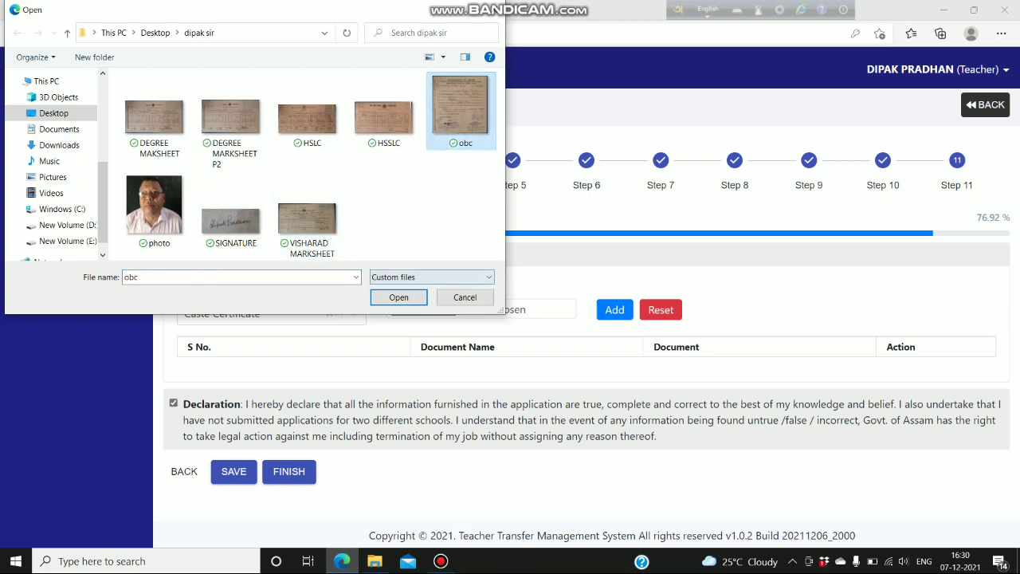
{"action": "left_click", "coordinate": [398, 296]}
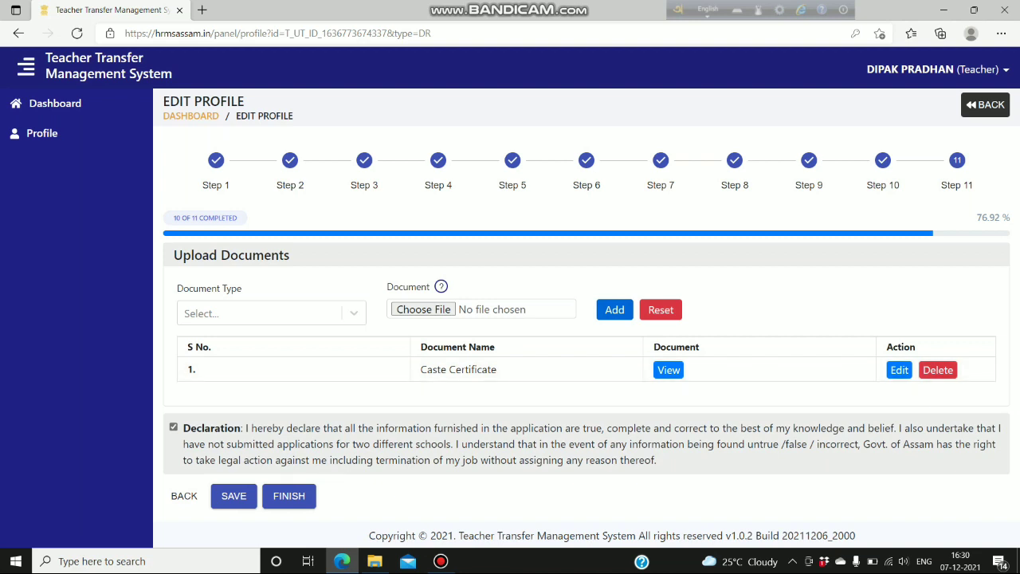
{"action": "left_click", "coordinate": [263, 313]}
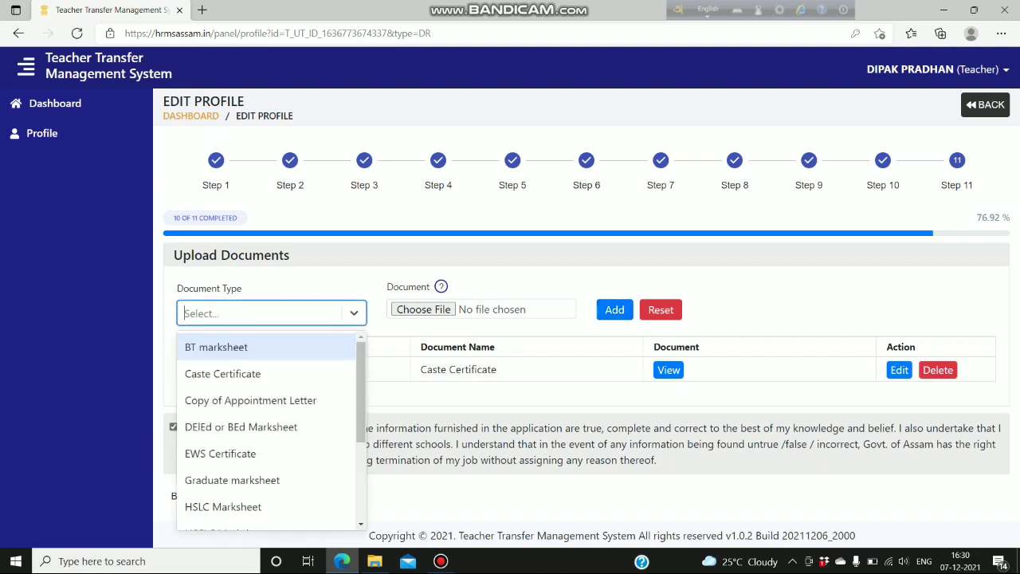
{"action": "key", "text": "Down"}
{"action": "key", "text": "Return"}
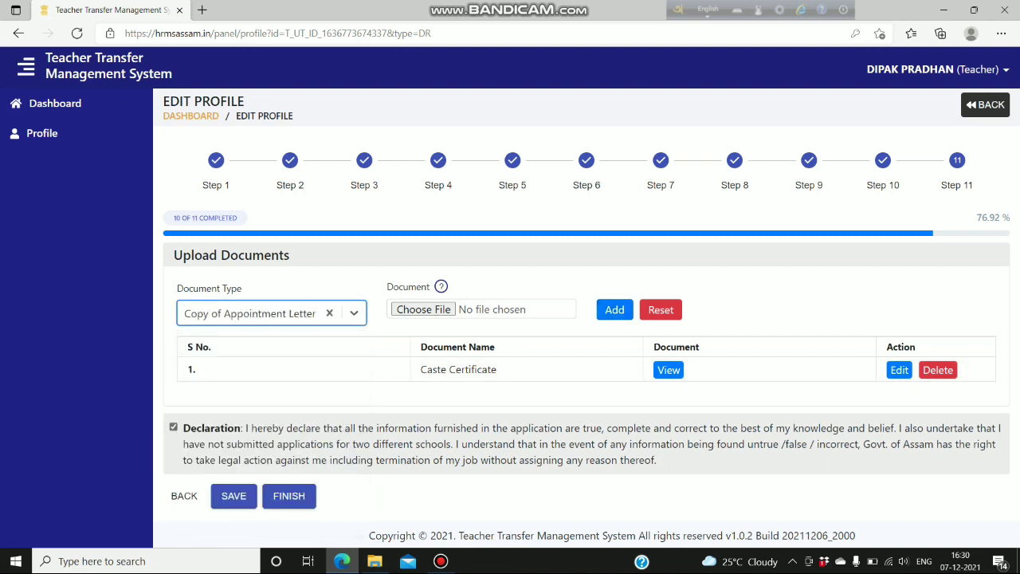
{"action": "key", "text": "Tab"}
{"action": "key", "text": "space"}
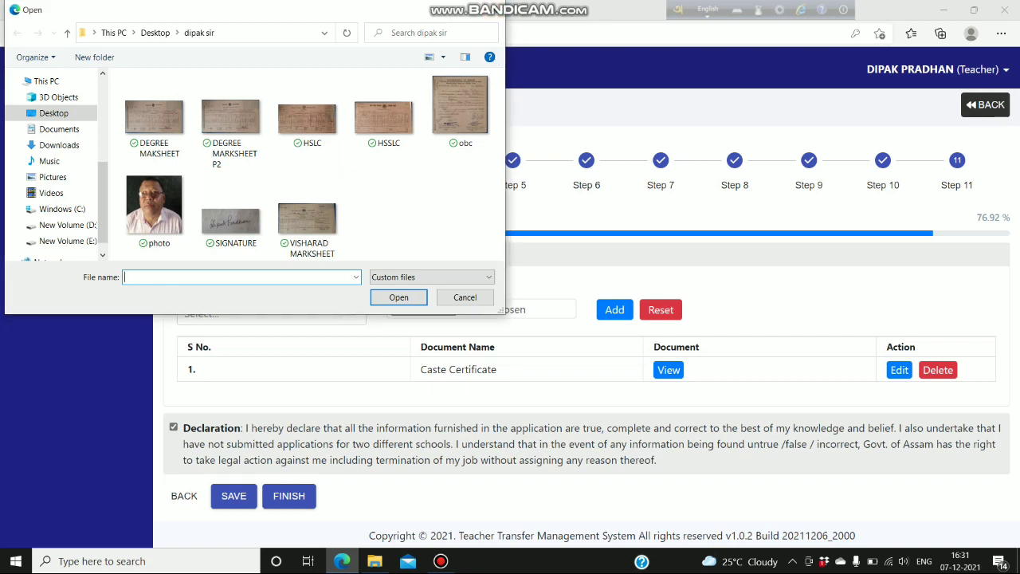
{"action": "key", "text": "Escape"}
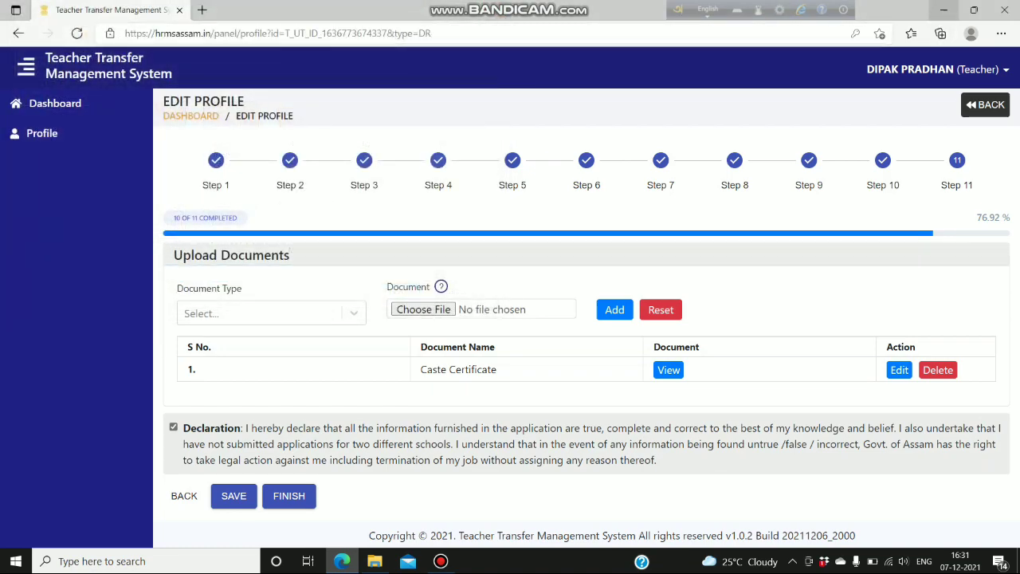
- Attach APPOINT.jpg under the Copy of Appointment Letter document type
{"action": "left_click", "coordinate": [944, 10]}
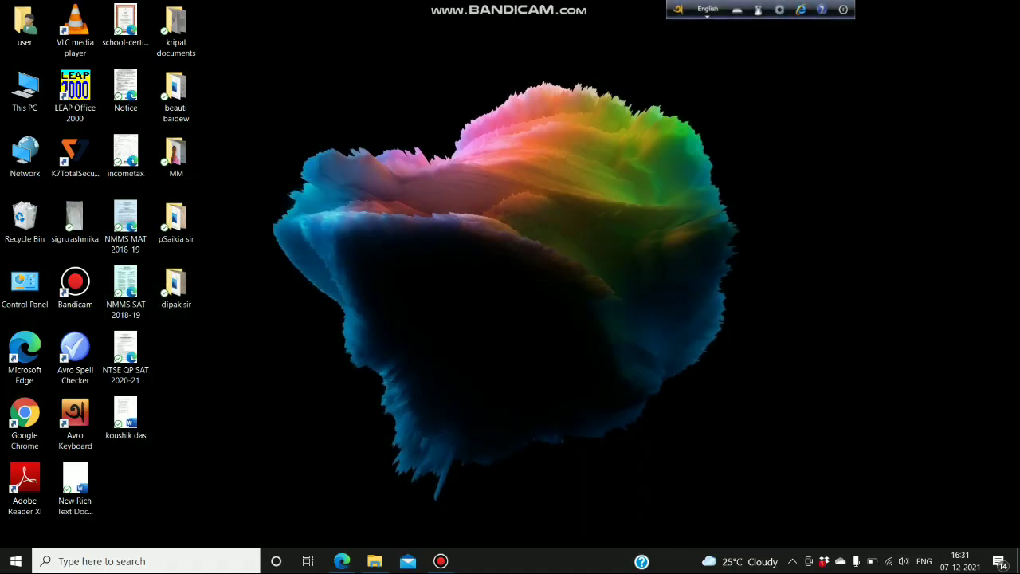
{"action": "left_click", "coordinate": [440, 561]}
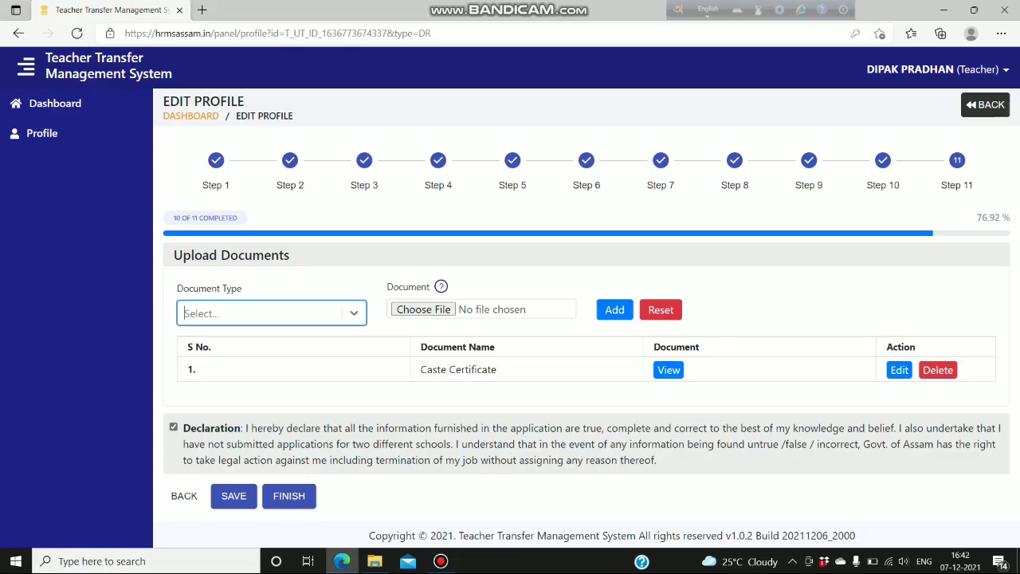
{"action": "left_click", "coordinate": [271, 313]}
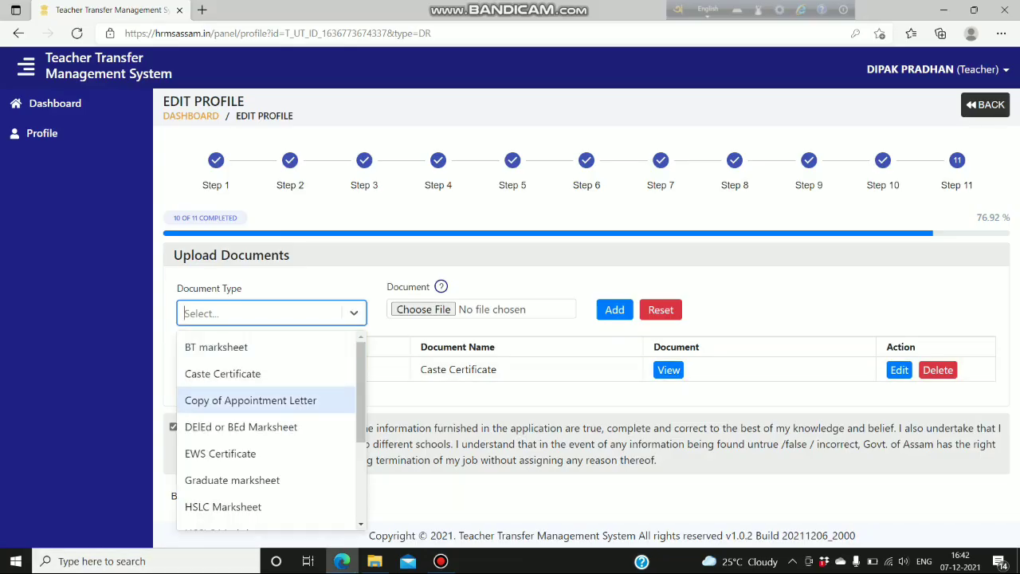
{"action": "left_click", "coordinate": [250, 400]}
{"action": "left_click", "coordinate": [423, 309]}
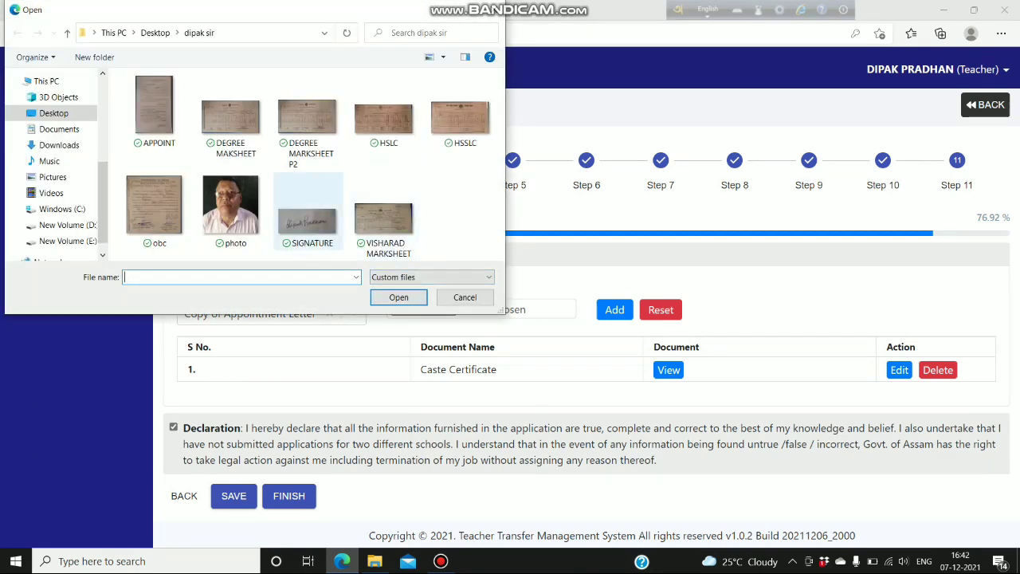
{"action": "left_click", "coordinate": [155, 112]}
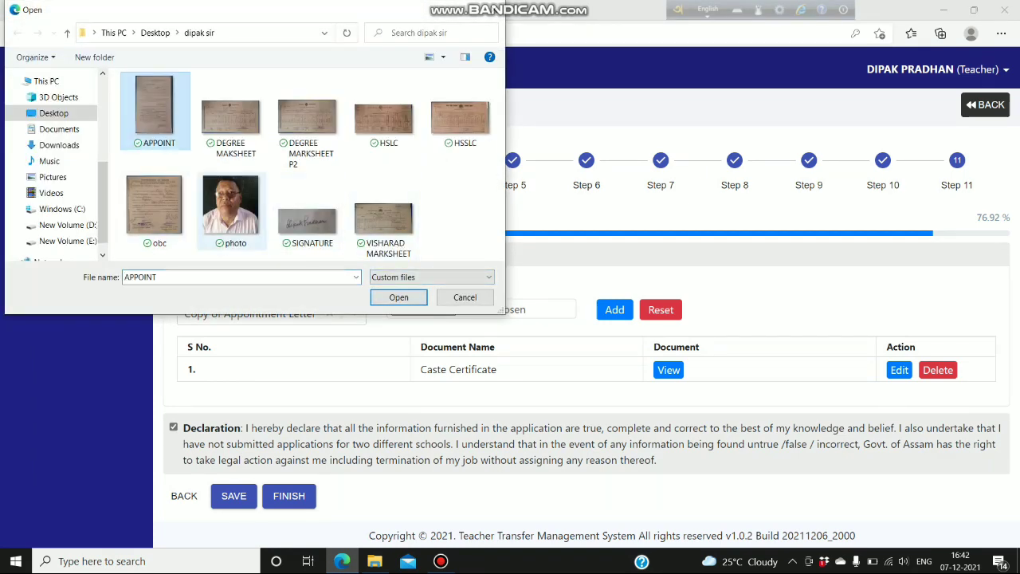
{"action": "left_click", "coordinate": [399, 296]}
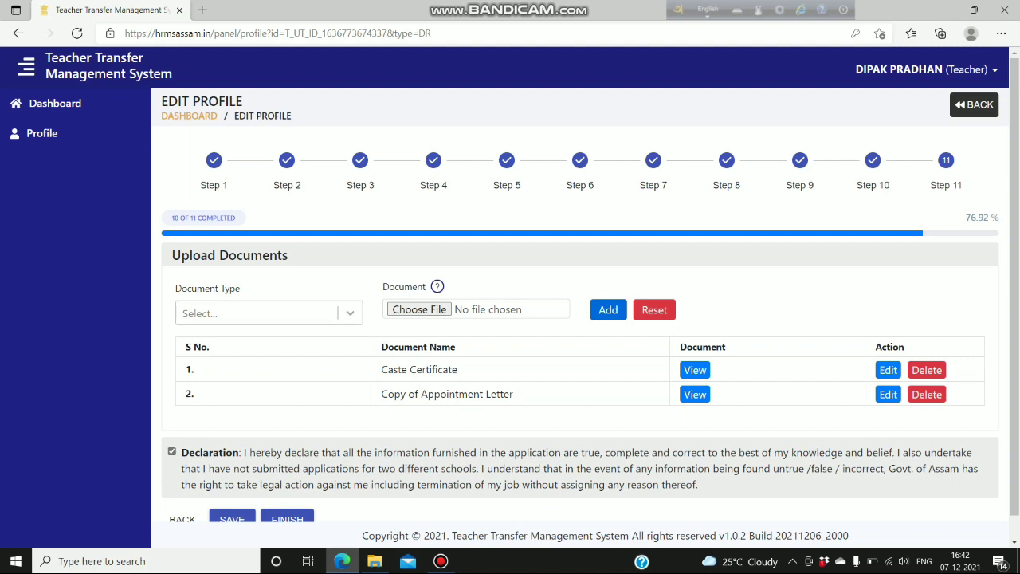
- Choose Graduate marksheet as the document type and attach DEGREE MARKSHEET P2.jpg
{"action": "left_click", "coordinate": [270, 313]}
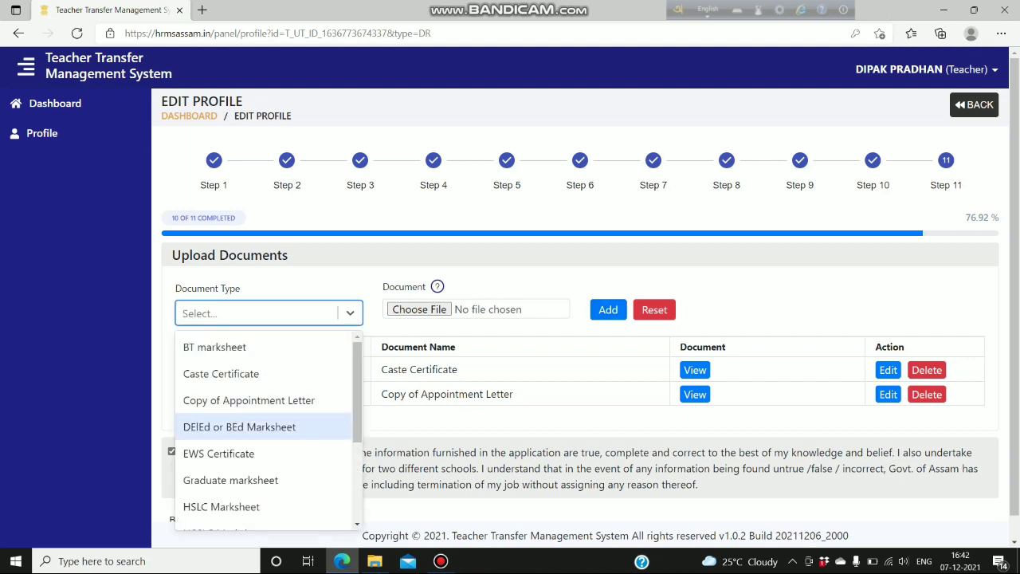
{"action": "scroll", "coordinate": [264, 426], "scroll_direction": "down", "scroll_amount": 1}
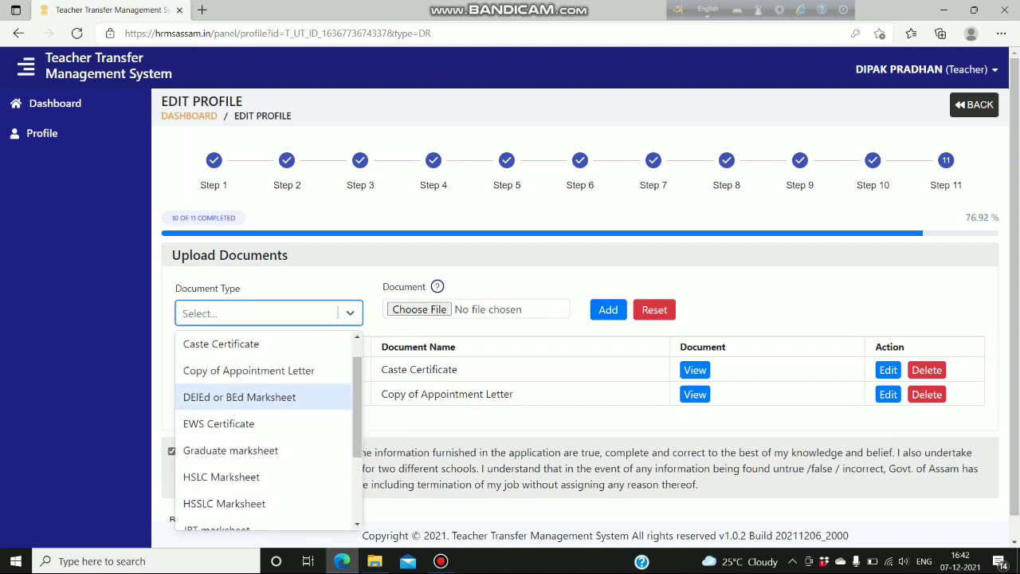
{"action": "scroll", "coordinate": [263, 423], "scroll_direction": "down", "scroll_amount": 1}
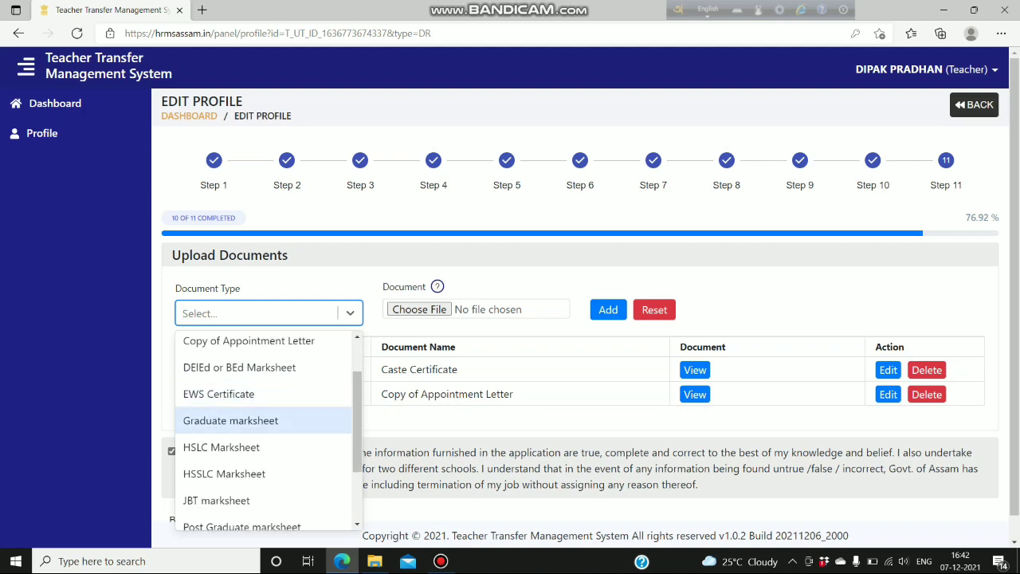
{"action": "left_click", "coordinate": [263, 420]}
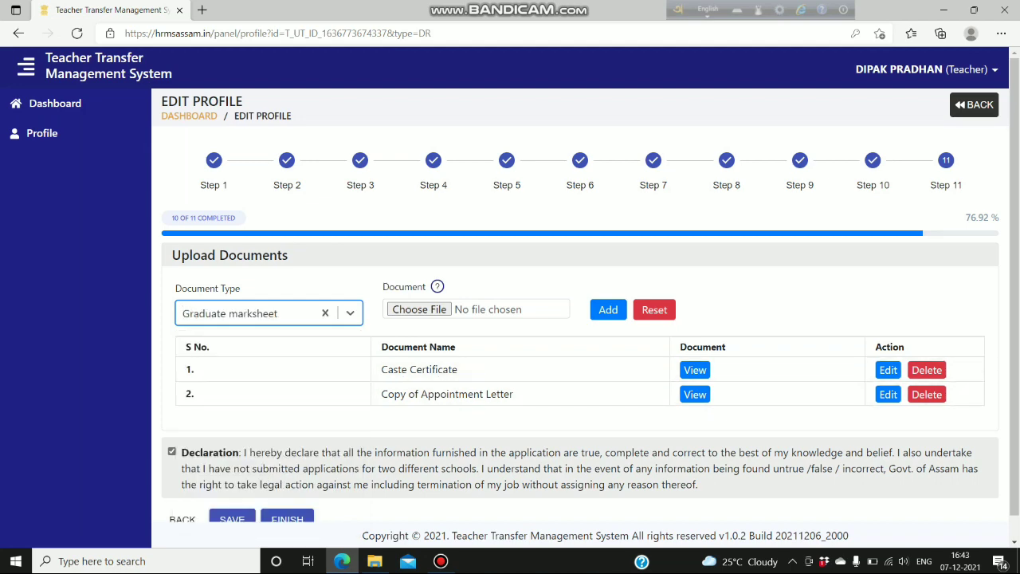
{"action": "left_click", "coordinate": [420, 309]}
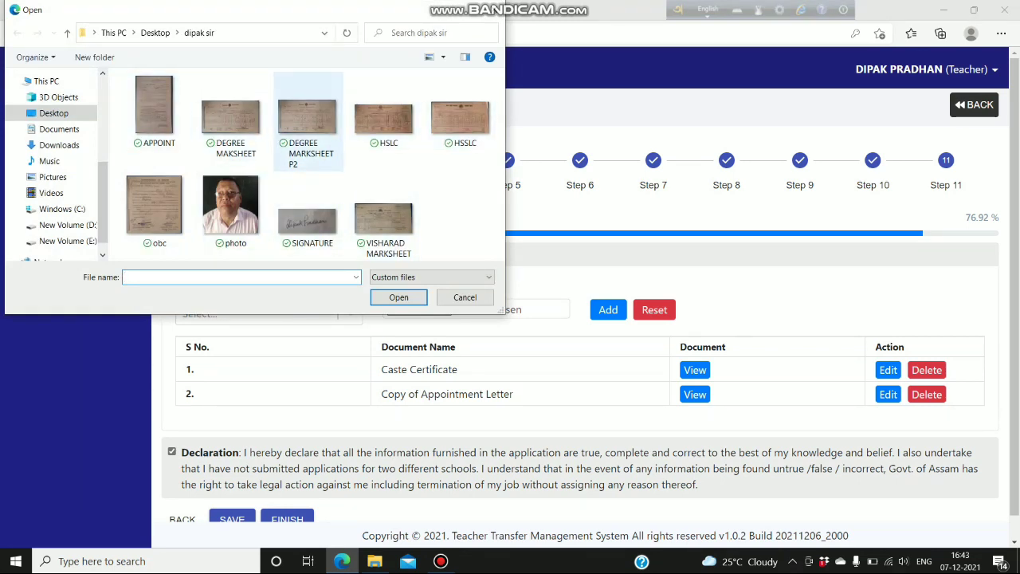
{"action": "left_click", "coordinate": [308, 120]}
{"action": "key", "text": "Return"}
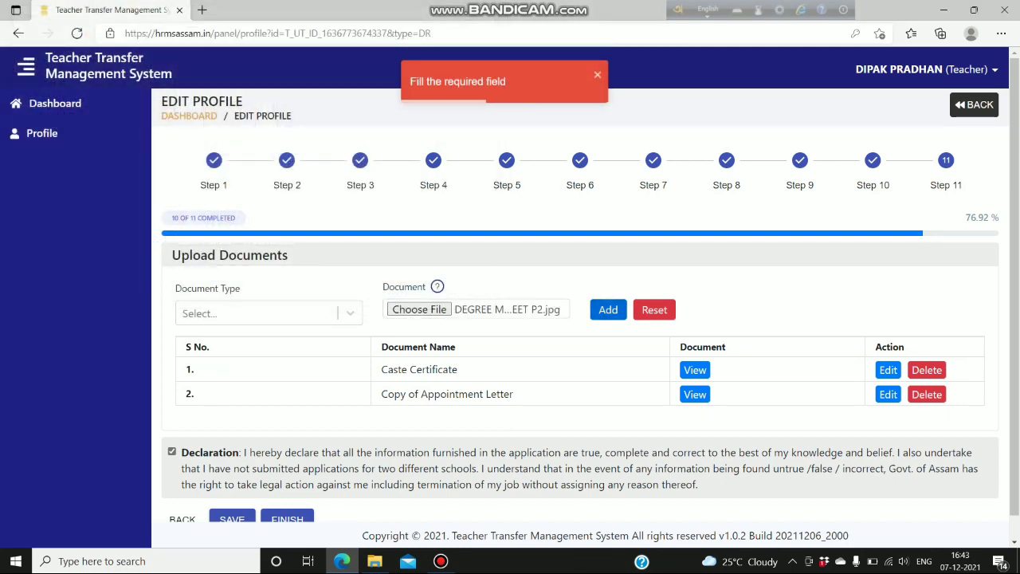
- Reselect Graduate marksheet after the error and add it as document 3
{"action": "left_click", "coordinate": [263, 313]}
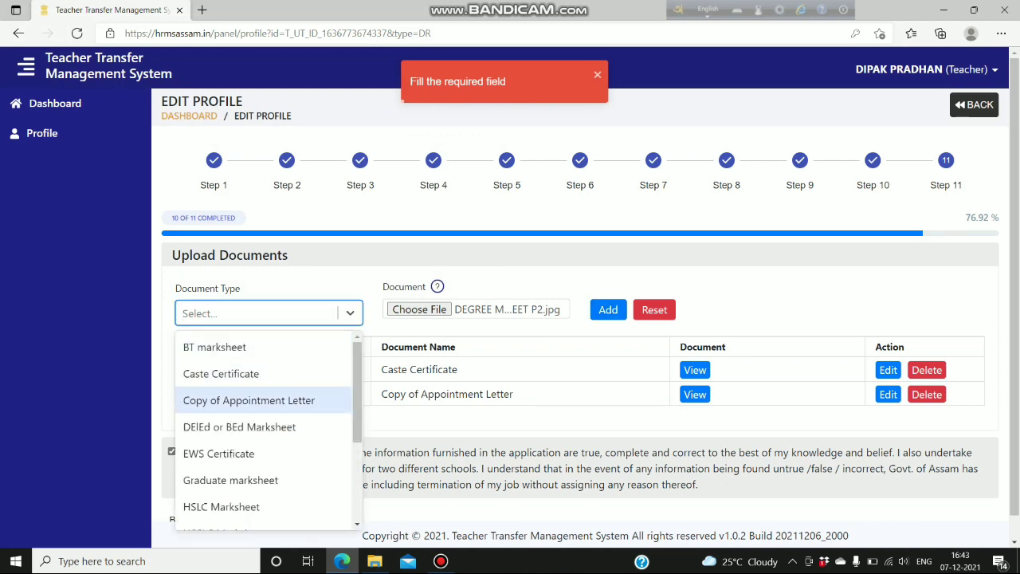
{"action": "scroll", "coordinate": [263, 399], "scroll_direction": "down", "scroll_amount": 1}
{"action": "key", "text": "Down"}
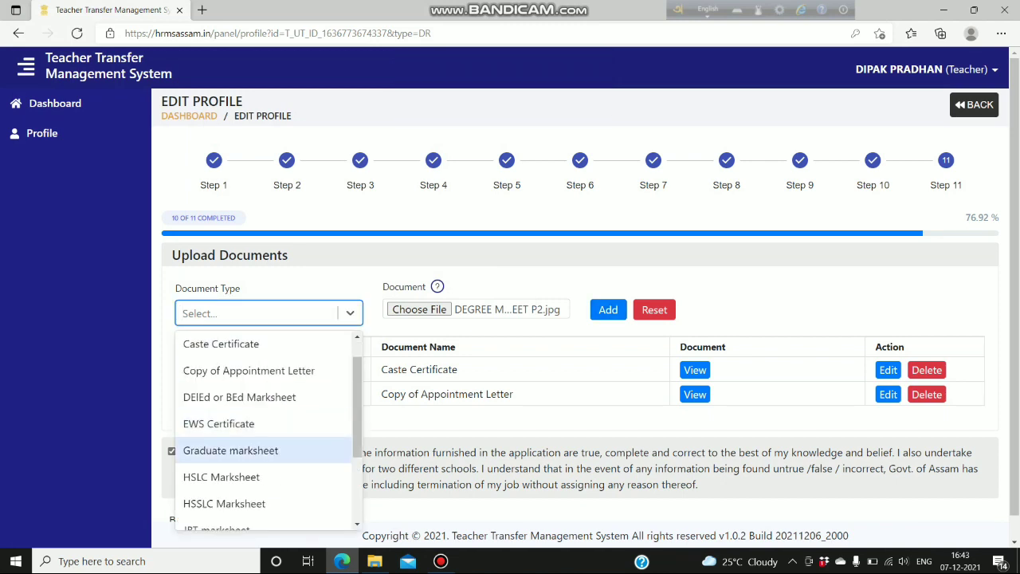
{"action": "key", "text": "Return"}
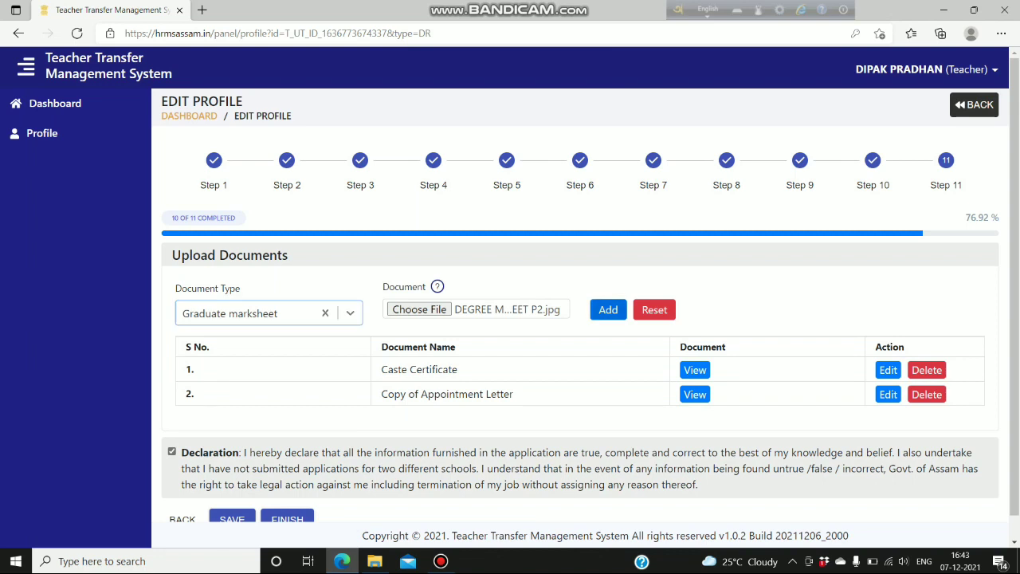
{"action": "left_click", "coordinate": [608, 310]}
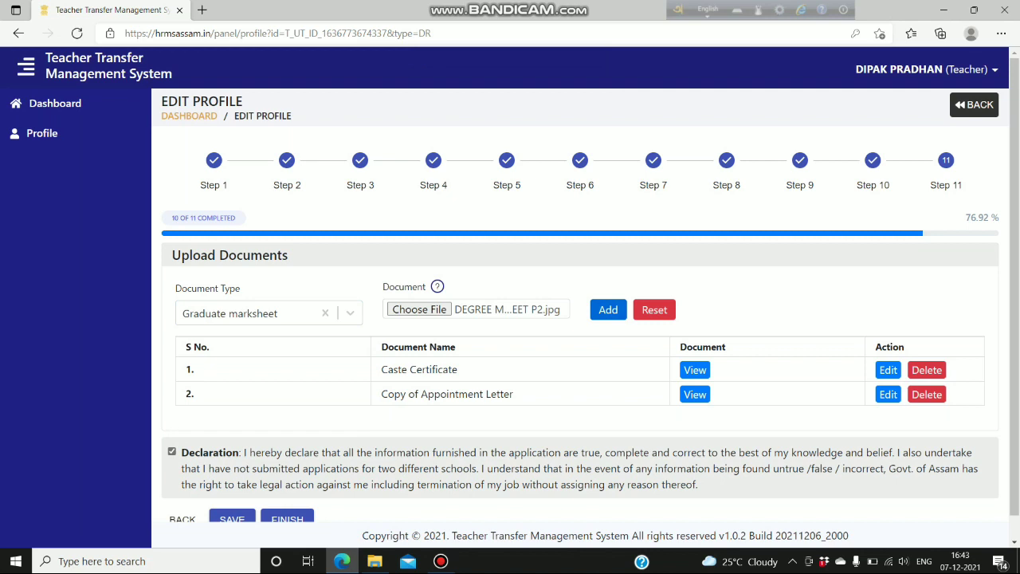
{"action": "left_click", "coordinate": [609, 309]}
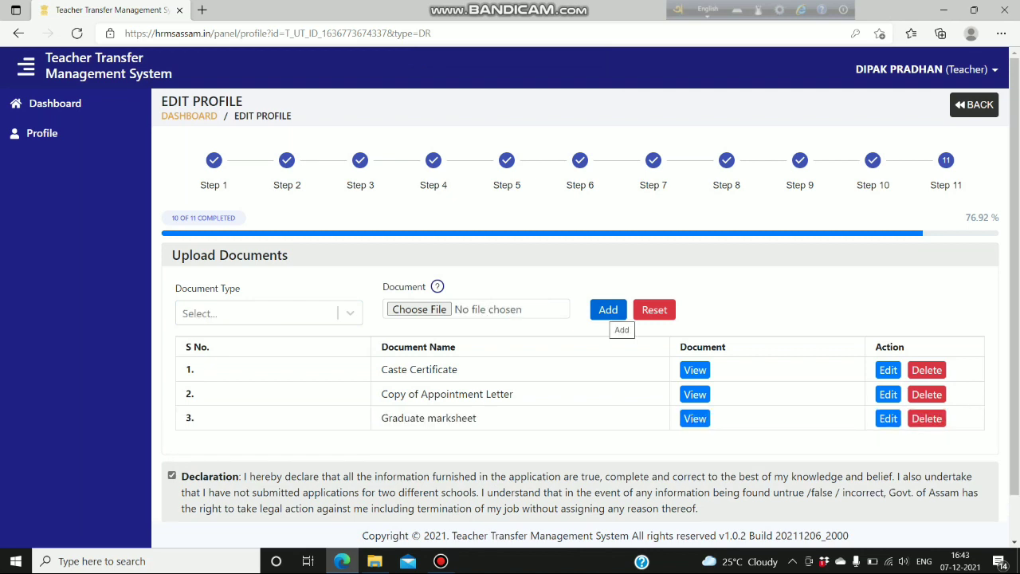
- Attach HSSLC.jpg as the HSSLC Marksheet and add it as document 4
{"action": "left_click", "coordinate": [256, 313]}
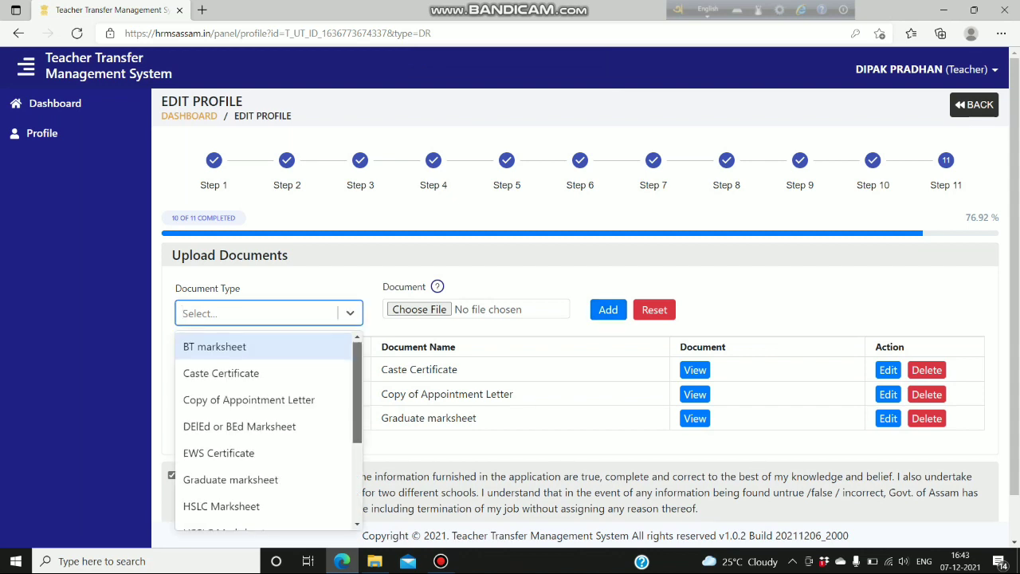
{"action": "scroll", "coordinate": [264, 408], "scroll_direction": "down", "scroll_amount": 2}
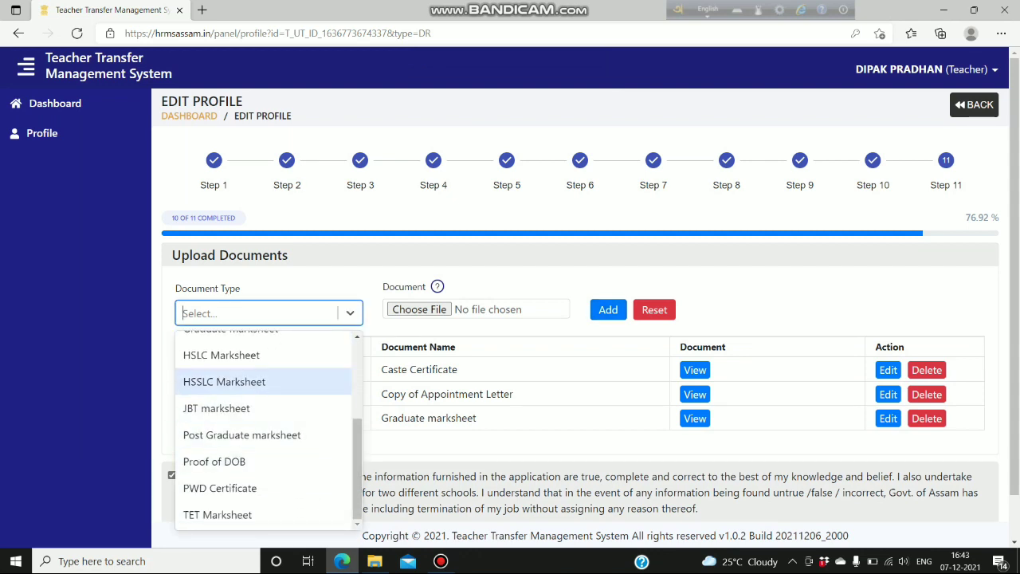
{"action": "left_click", "coordinate": [224, 382]}
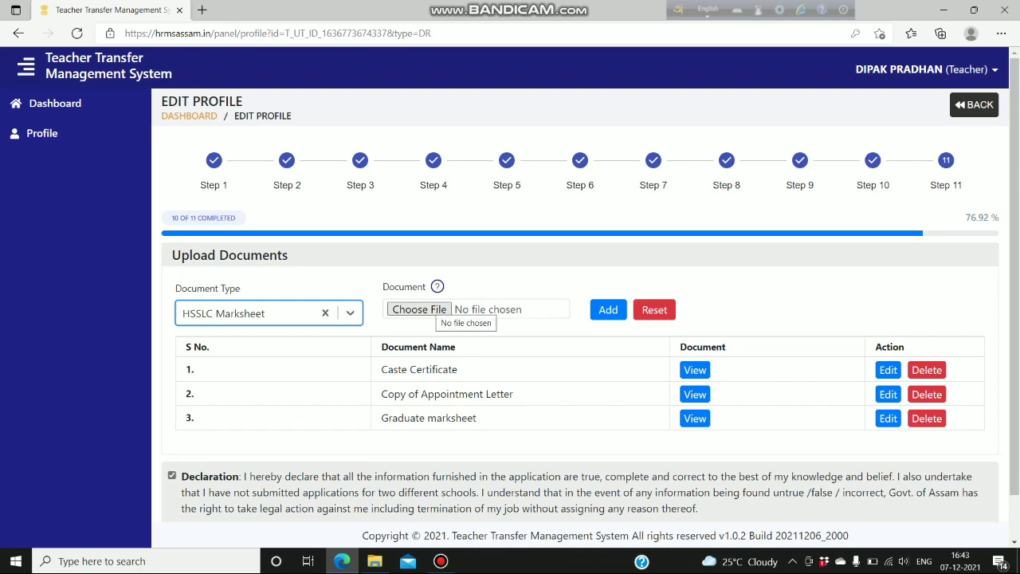
{"action": "left_click", "coordinate": [437, 311]}
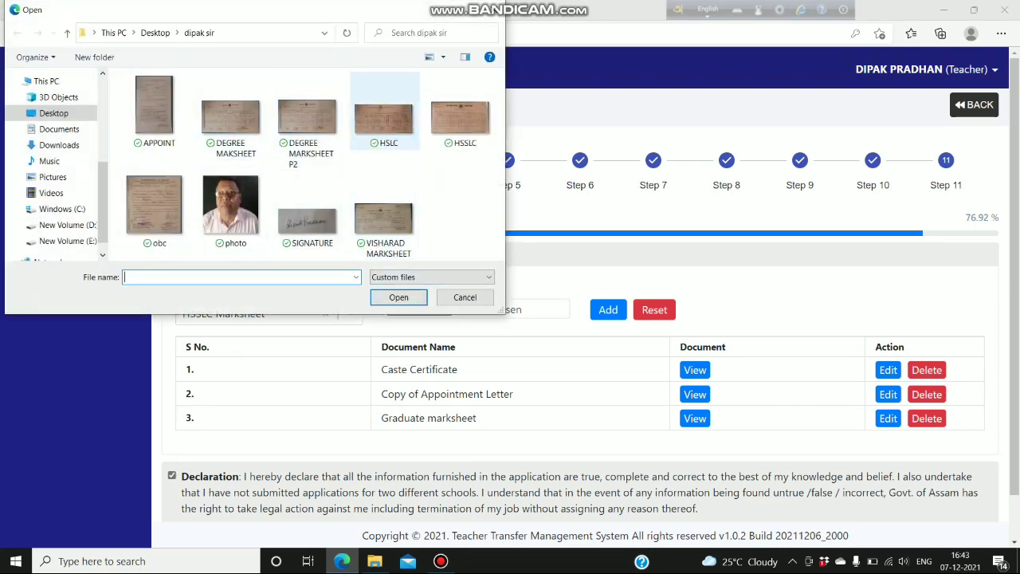
{"action": "left_click", "coordinate": [460, 118]}
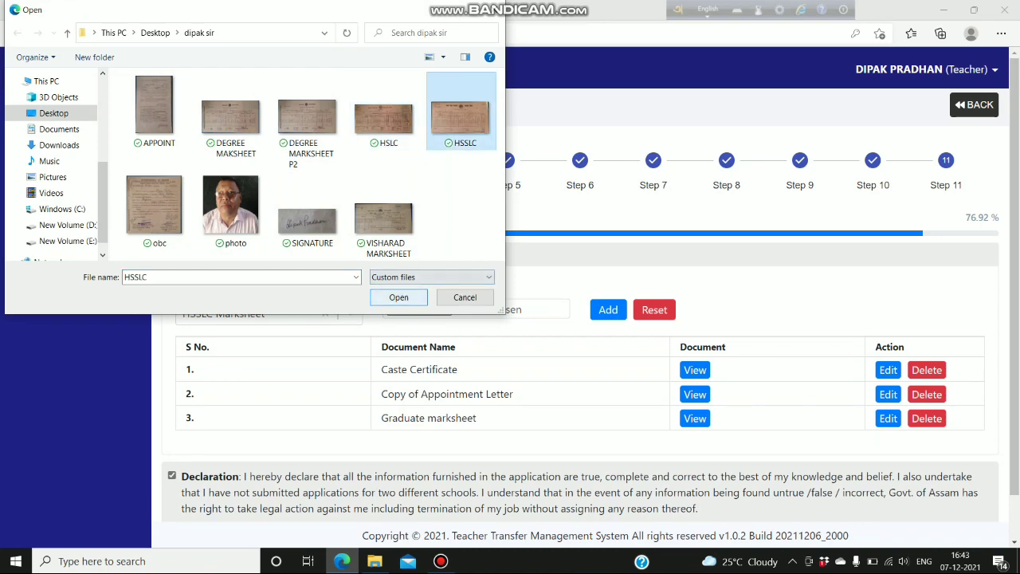
{"action": "left_click", "coordinate": [398, 297]}
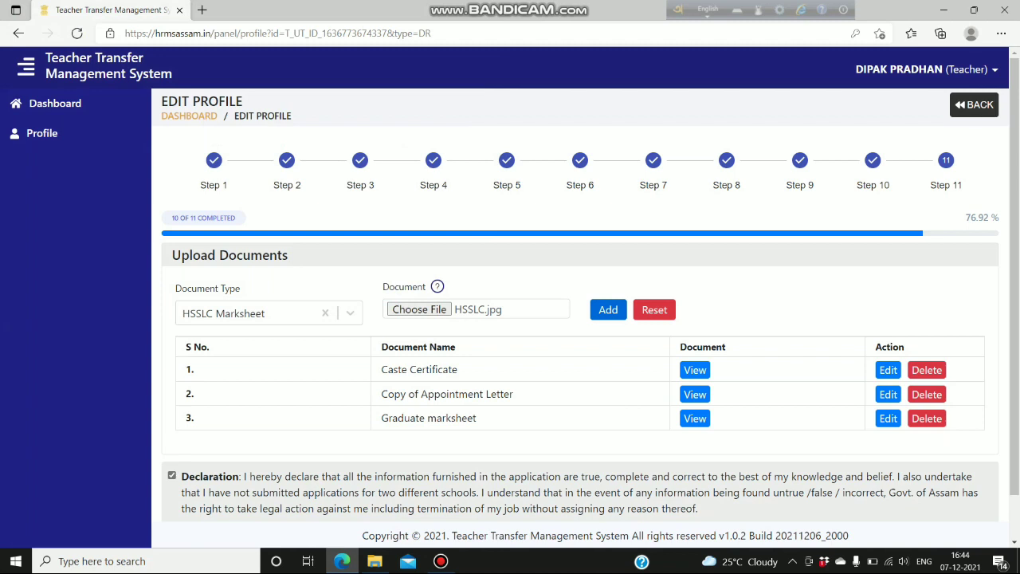
{"action": "left_click", "coordinate": [608, 311]}
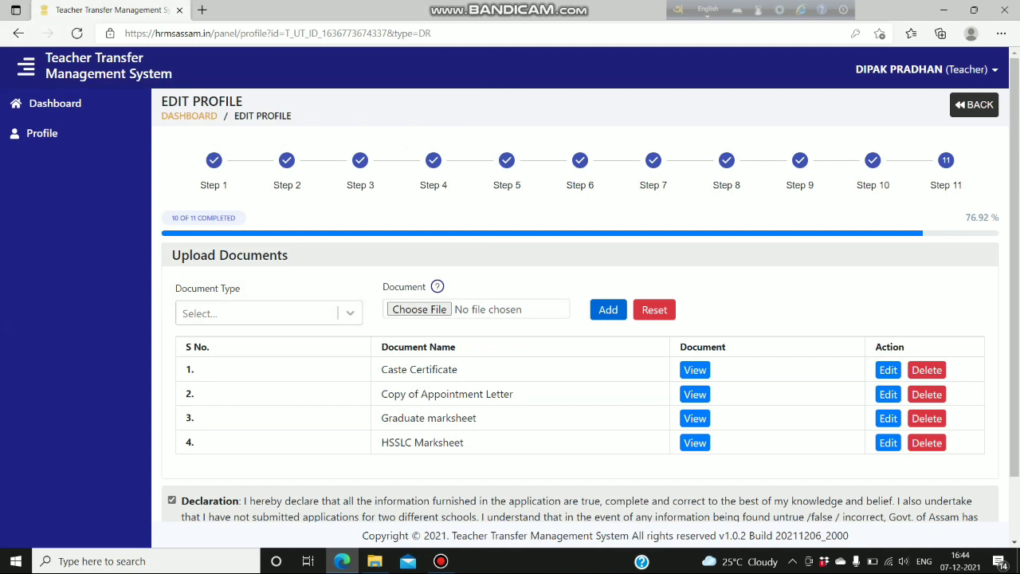
- Attach HSLC.jpg as the HSLC Marksheet and add it as document 5
{"action": "left_click", "coordinate": [269, 313]}
{"action": "scroll", "coordinate": [263, 422], "scroll_direction": "down", "scroll_amount": 1}
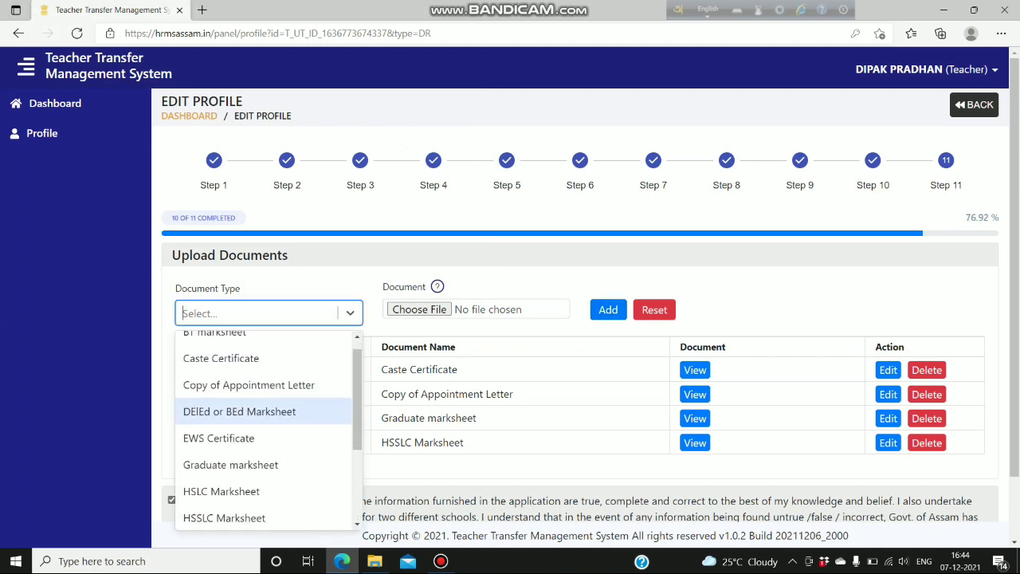
{"action": "left_click", "coordinate": [239, 421]}
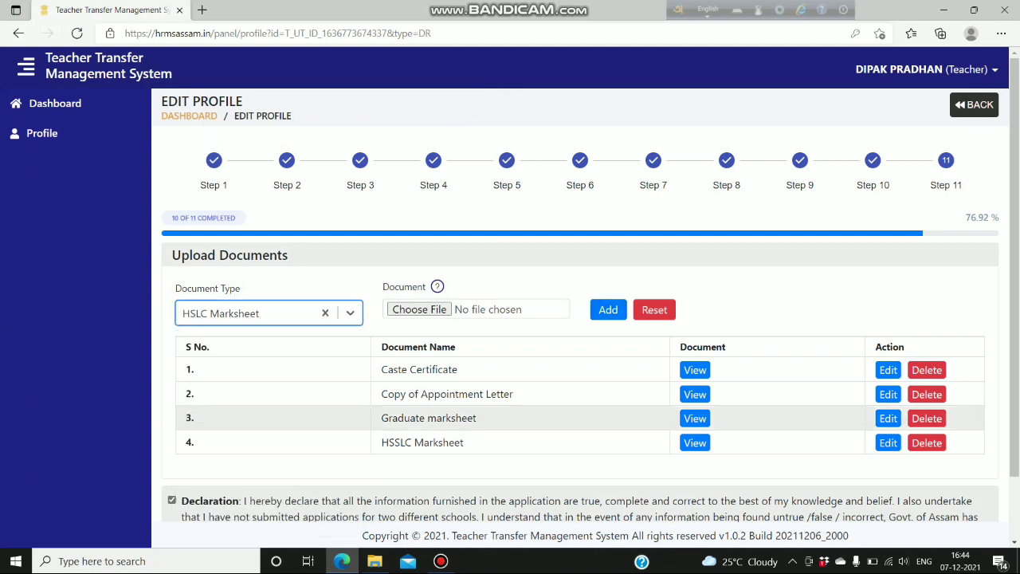
{"action": "left_click", "coordinate": [419, 310]}
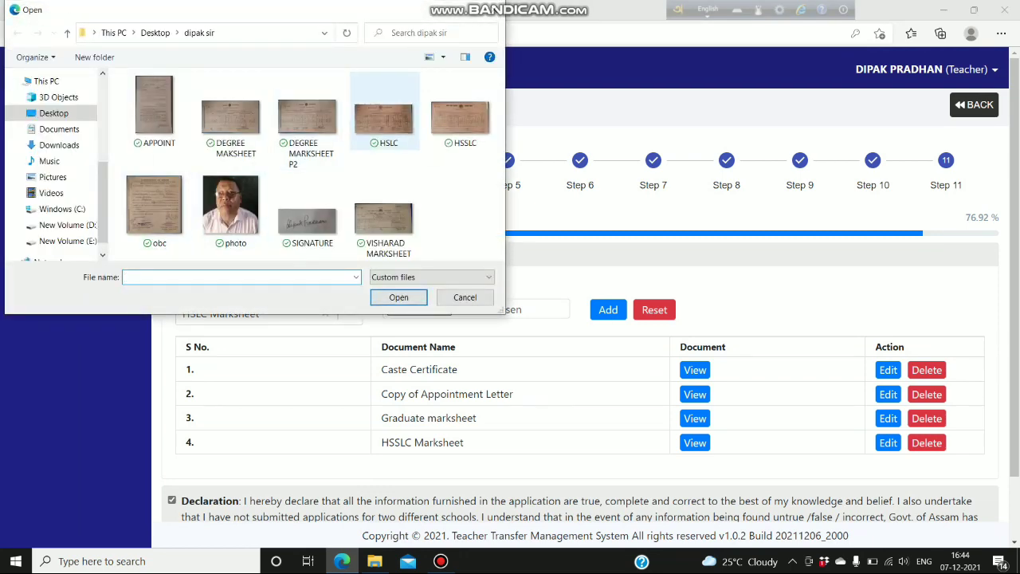
{"action": "left_click", "coordinate": [383, 119]}
{"action": "left_click", "coordinate": [398, 298]}
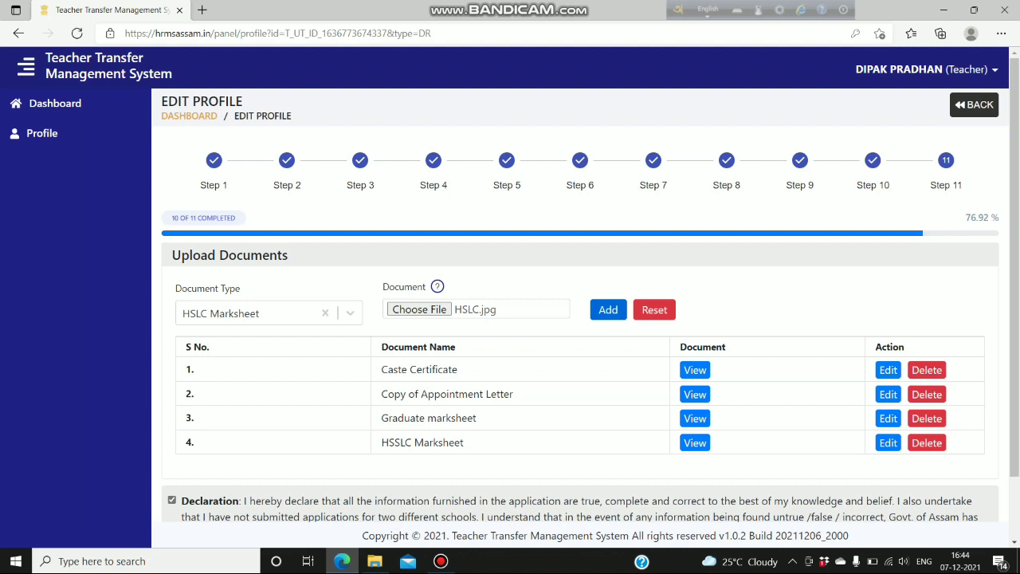
{"action": "left_click", "coordinate": [608, 311]}
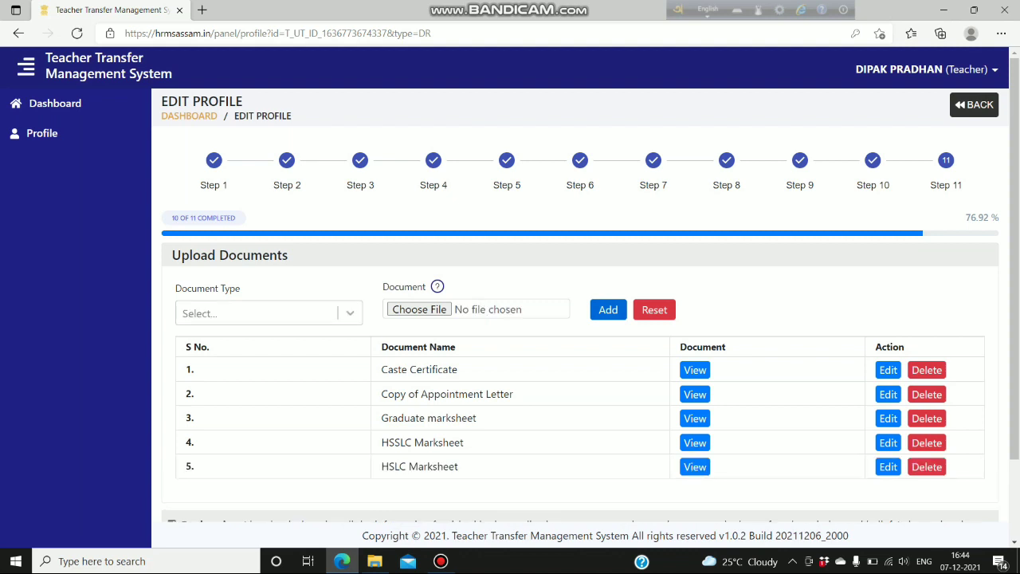
{"action": "left_click", "coordinate": [263, 313]}
- Choose Proof of DOB as the type and select the WhatsApp birth-certificate image in Downloads
{"action": "scroll", "coordinate": [263, 382], "scroll_direction": "down", "scroll_amount": 3}
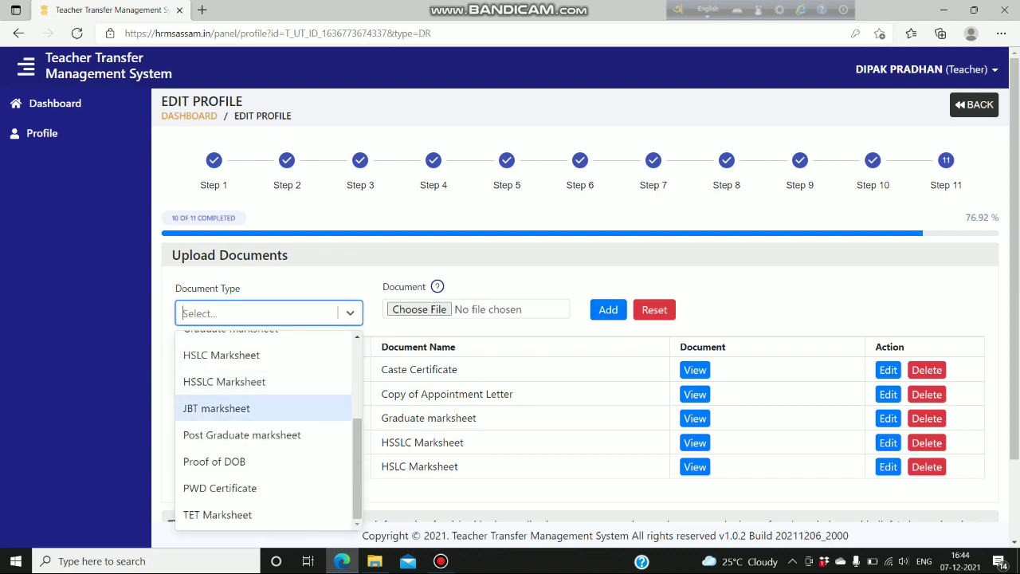
{"action": "left_click", "coordinate": [239, 461]}
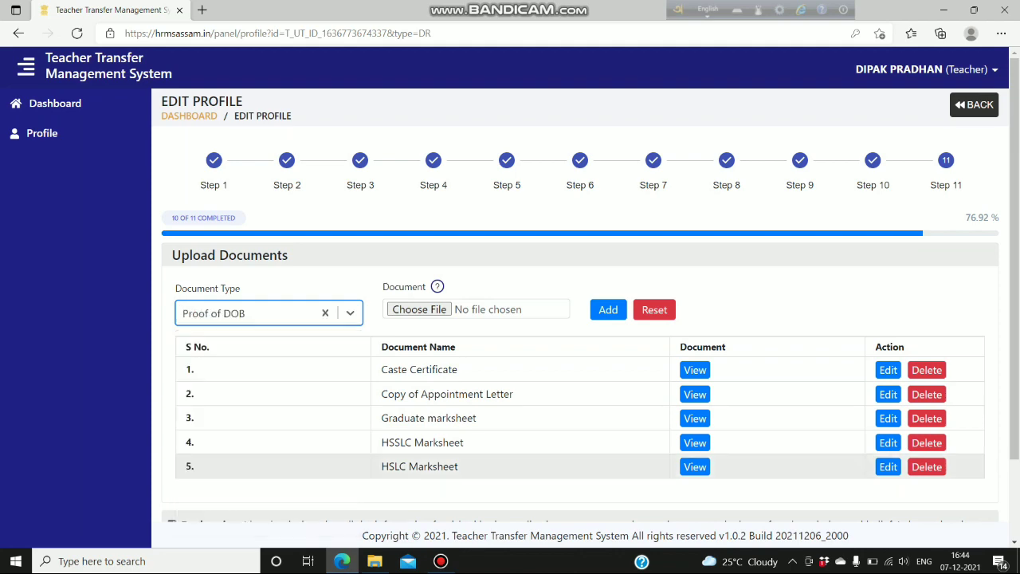
{"action": "left_click", "coordinate": [420, 309]}
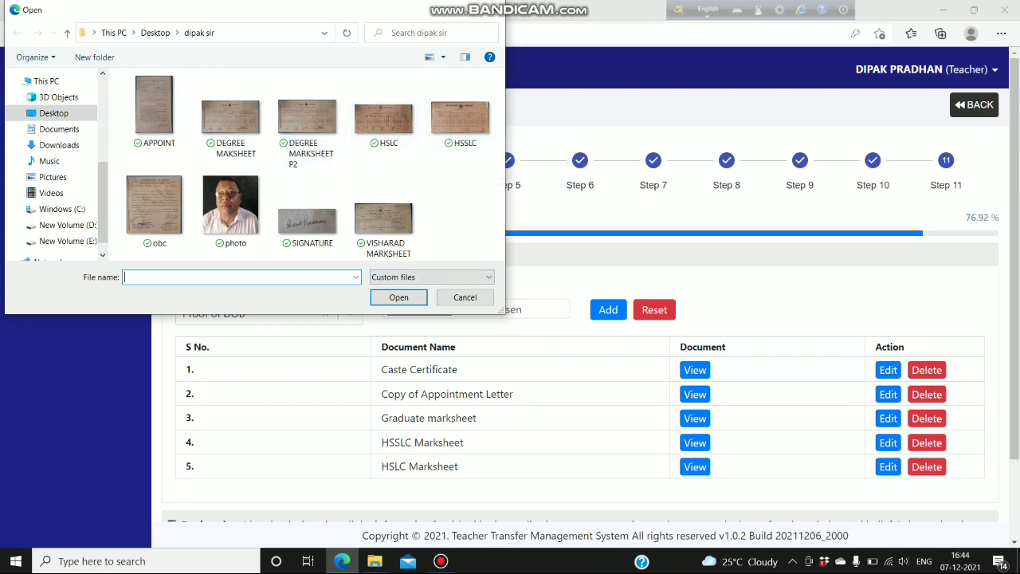
{"action": "left_click", "coordinate": [59, 145]}
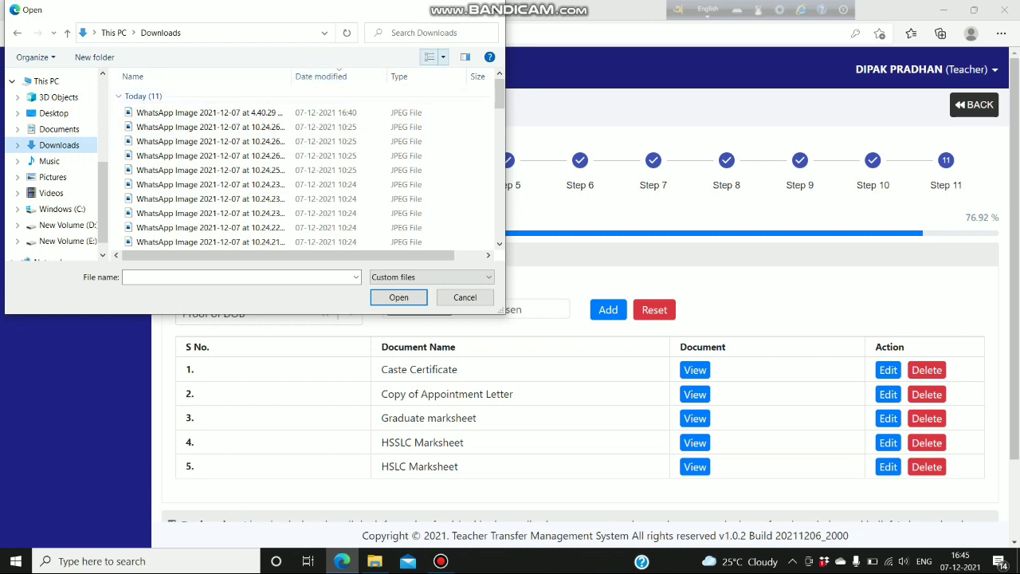
{"action": "left_click", "coordinate": [429, 57]}
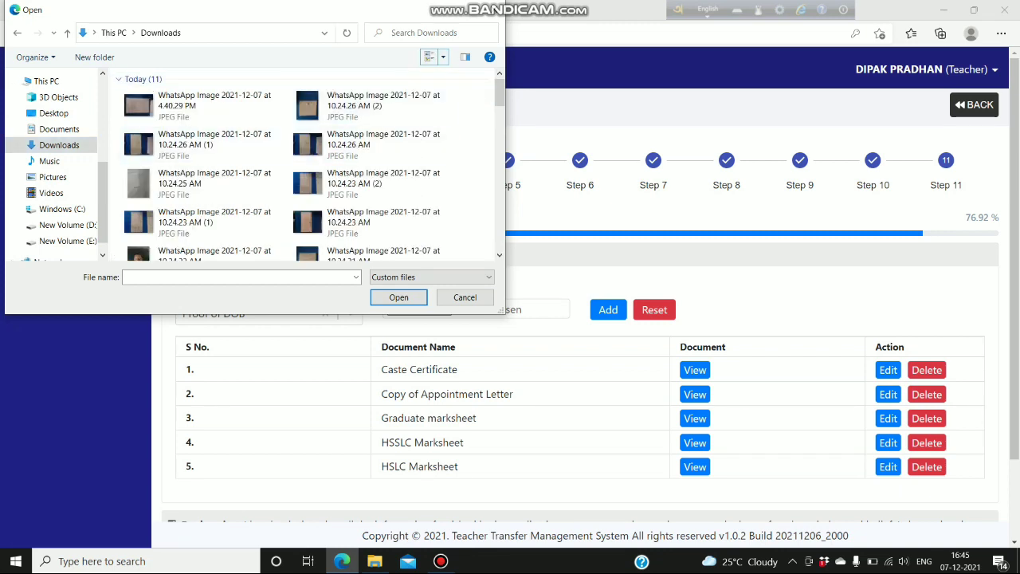
{"action": "left_click", "coordinate": [372, 106]}
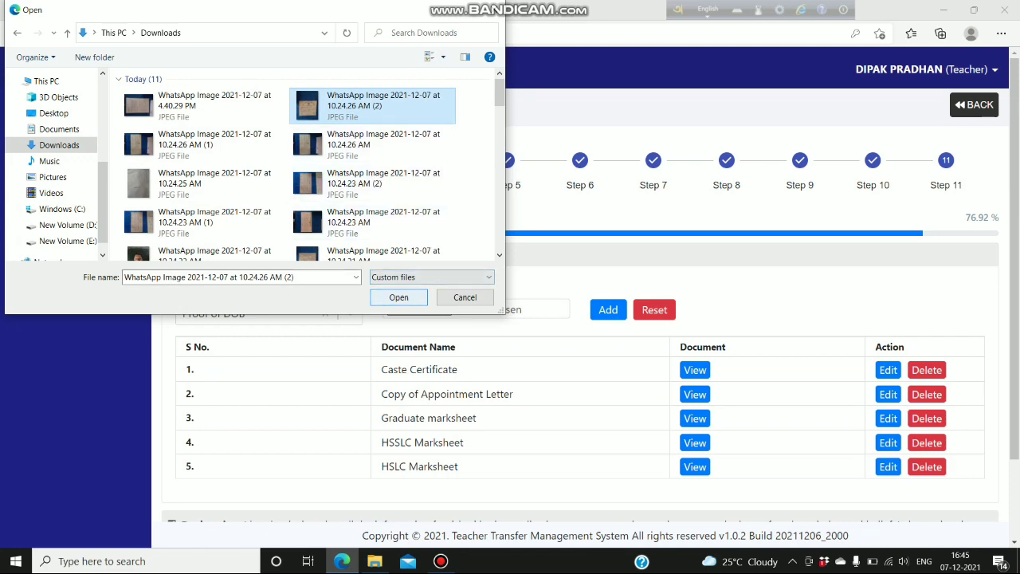
- Preview the image to verify it, then attach it and add it as document 6
{"action": "right_click", "coordinate": [381, 88]}
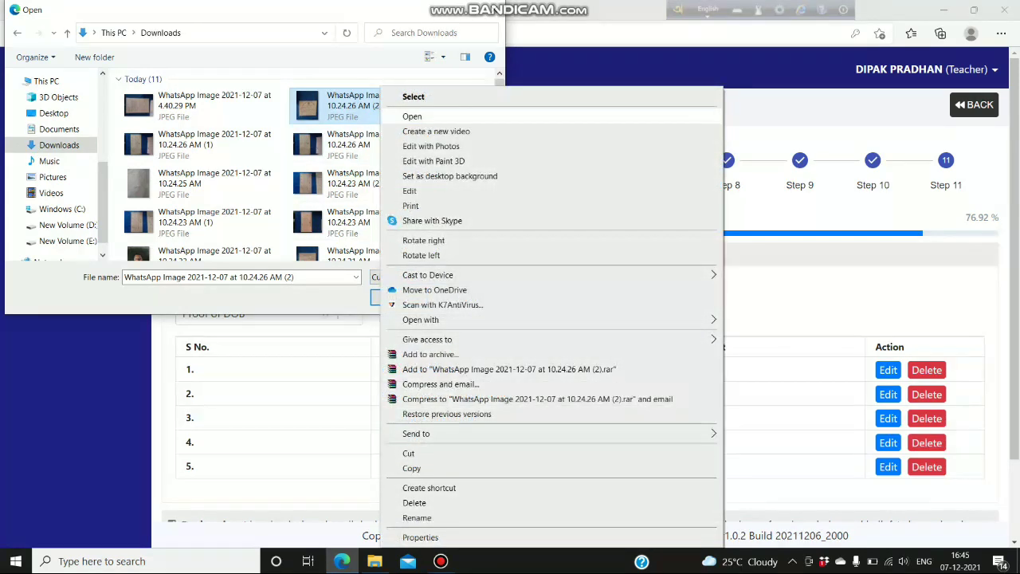
{"action": "left_click", "coordinate": [408, 114]}
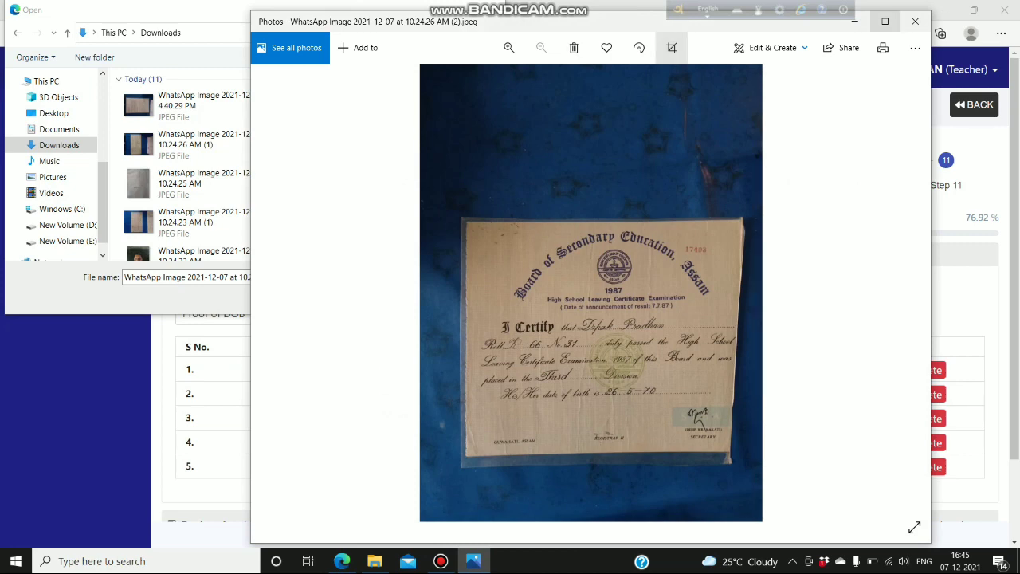
{"action": "left_click", "coordinate": [915, 21]}
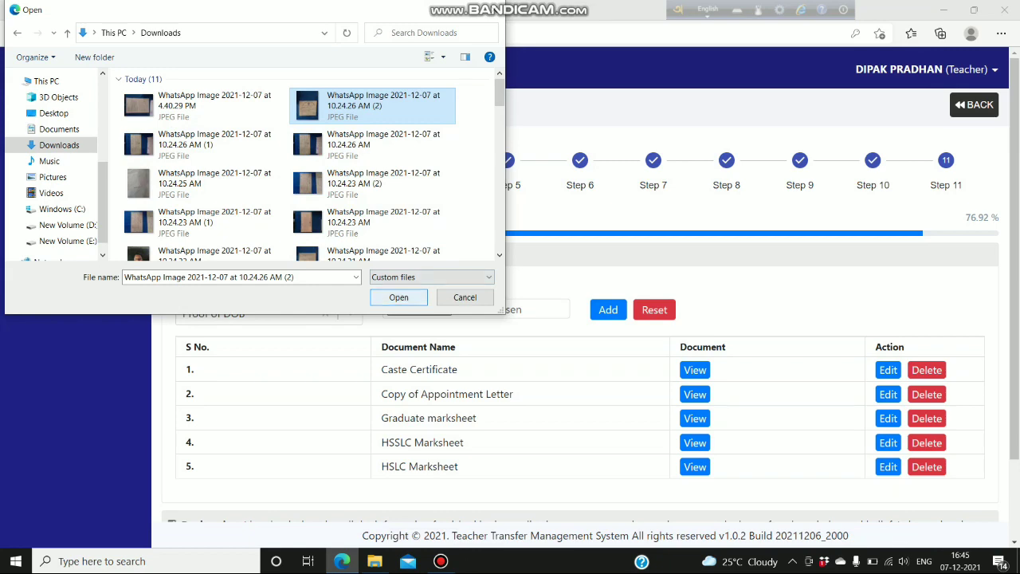
{"action": "left_click", "coordinate": [398, 297]}
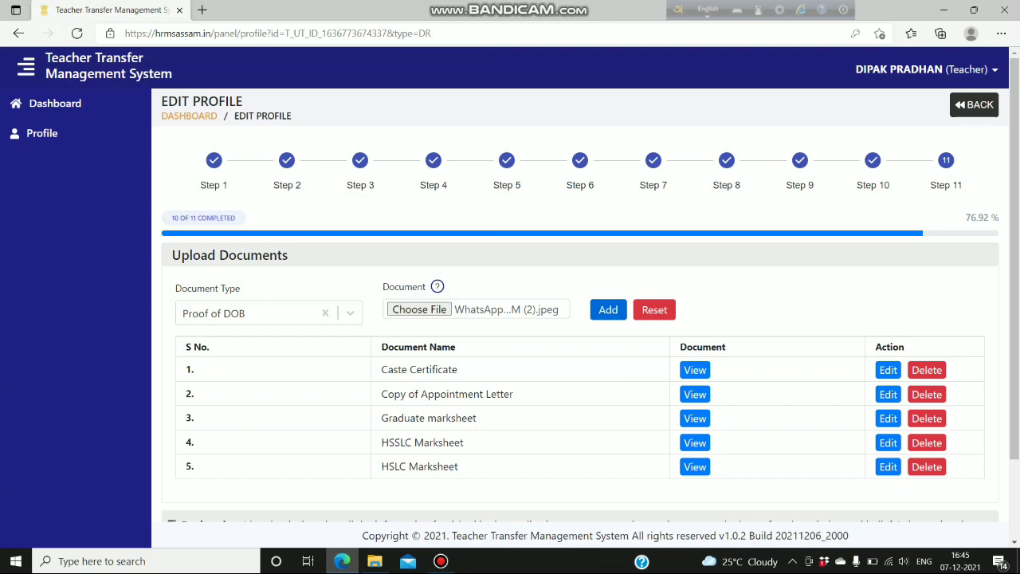
{"action": "scroll", "coordinate": [580, 342], "scroll_direction": "down", "scroll_amount": 1}
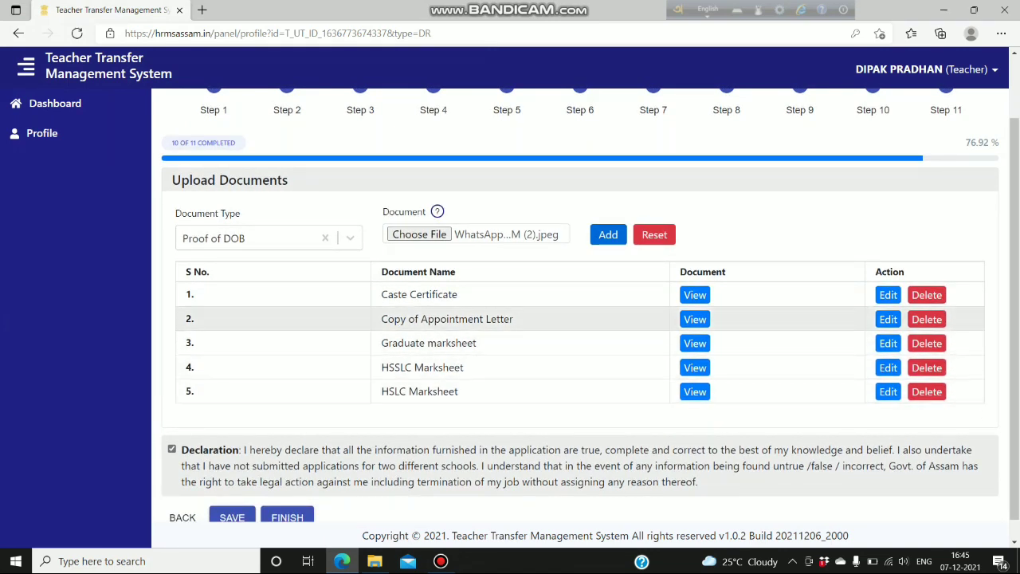
{"action": "left_click", "coordinate": [608, 234]}
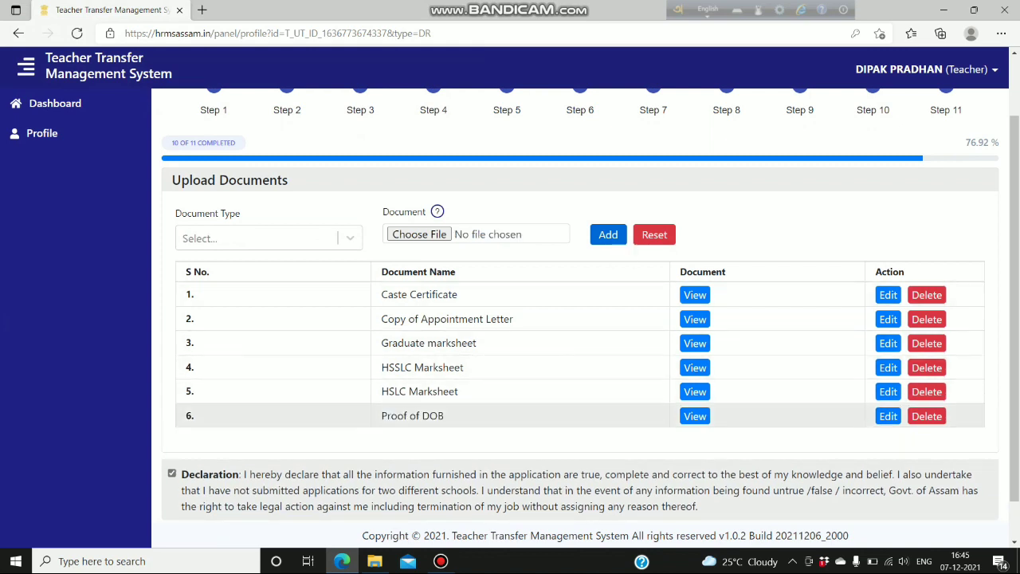
{"action": "left_click", "coordinate": [695, 417]}
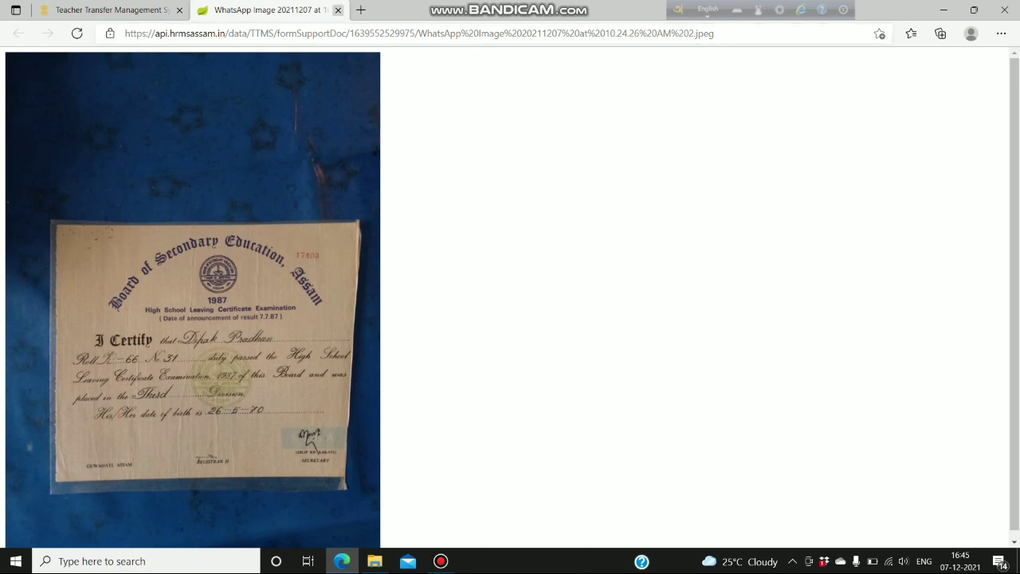
{"action": "left_click", "coordinate": [338, 9]}
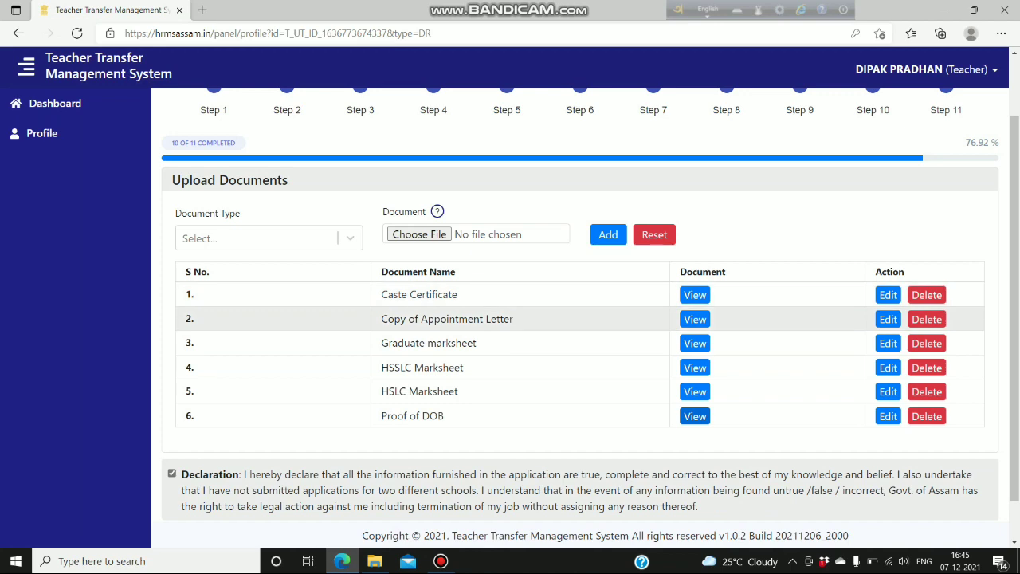
{"action": "scroll", "coordinate": [580, 343], "scroll_direction": "down", "scroll_amount": 2}
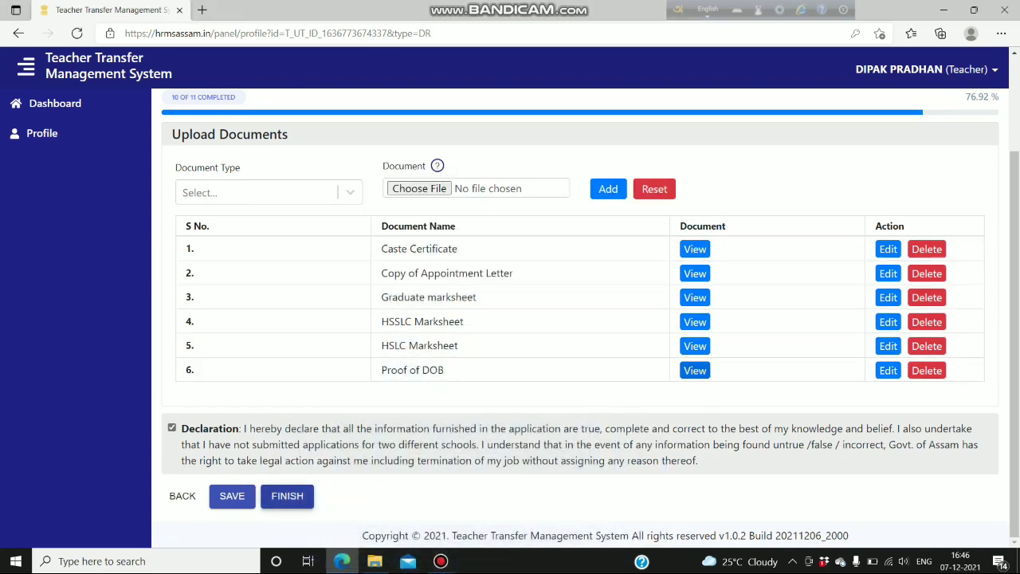
- Save and finish the documents step, retrying until the Profile view appears
{"action": "left_click", "coordinate": [232, 496]}
{"action": "left_click", "coordinate": [287, 496]}
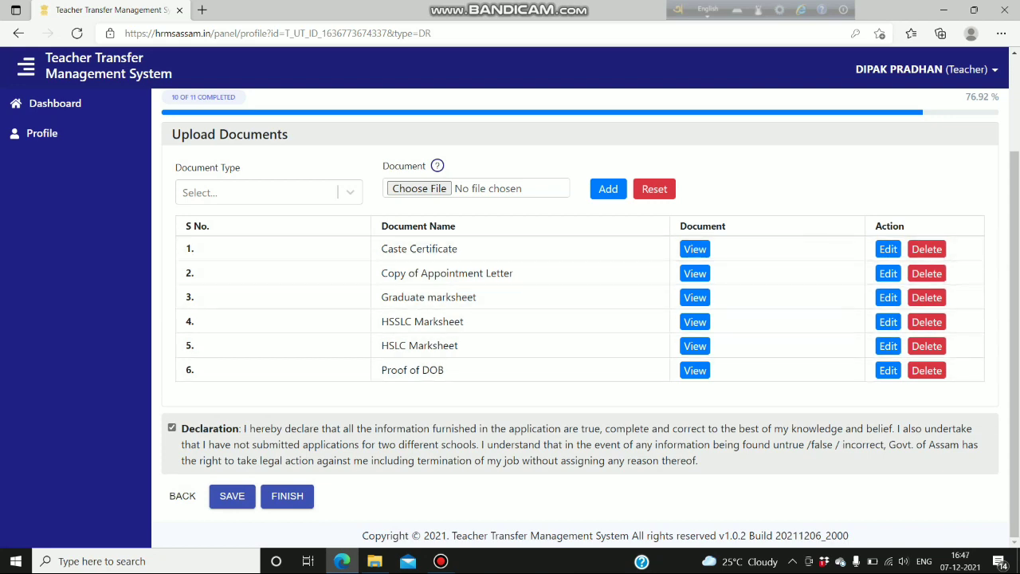
{"action": "left_click", "coordinate": [287, 496]}
{"action": "left_click", "coordinate": [232, 496]}
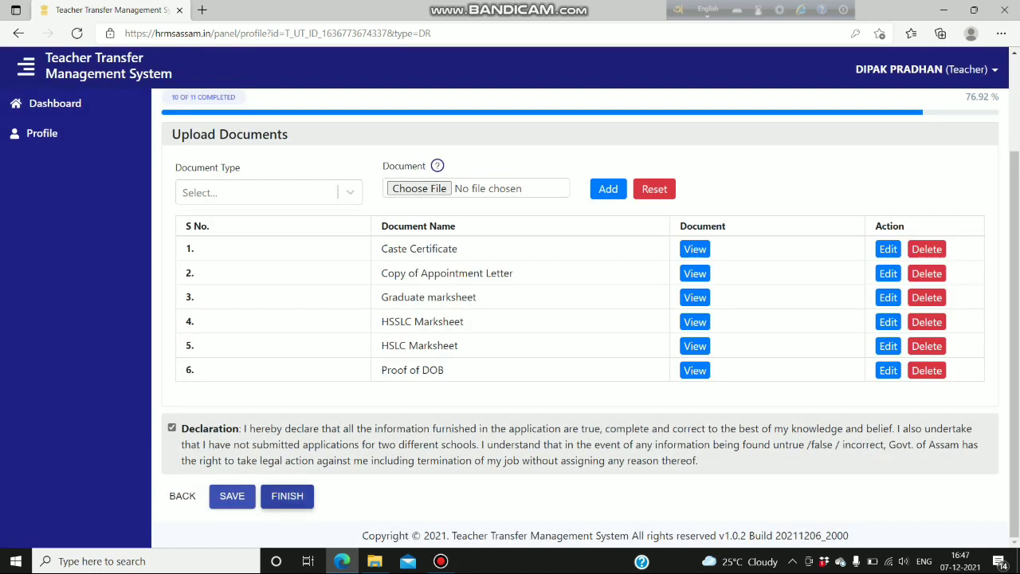
{"action": "left_click", "coordinate": [291, 495]}
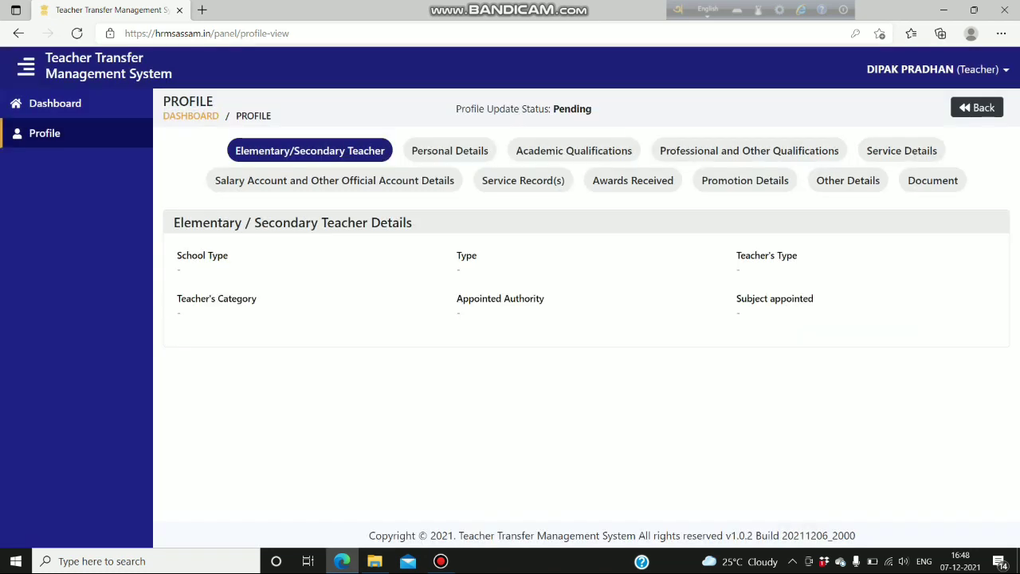
- Return to the Dashboard and log out of the teacher account, confirming the prompt
{"action": "left_click", "coordinate": [978, 107]}
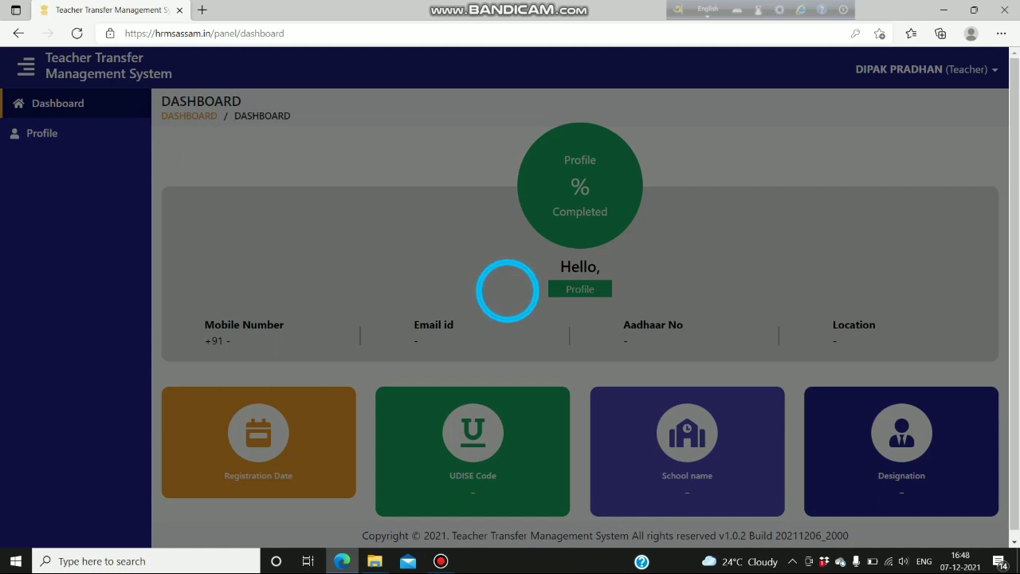
{"action": "scroll", "coordinate": [580, 298], "scroll_direction": "down", "scroll_amount": 1}
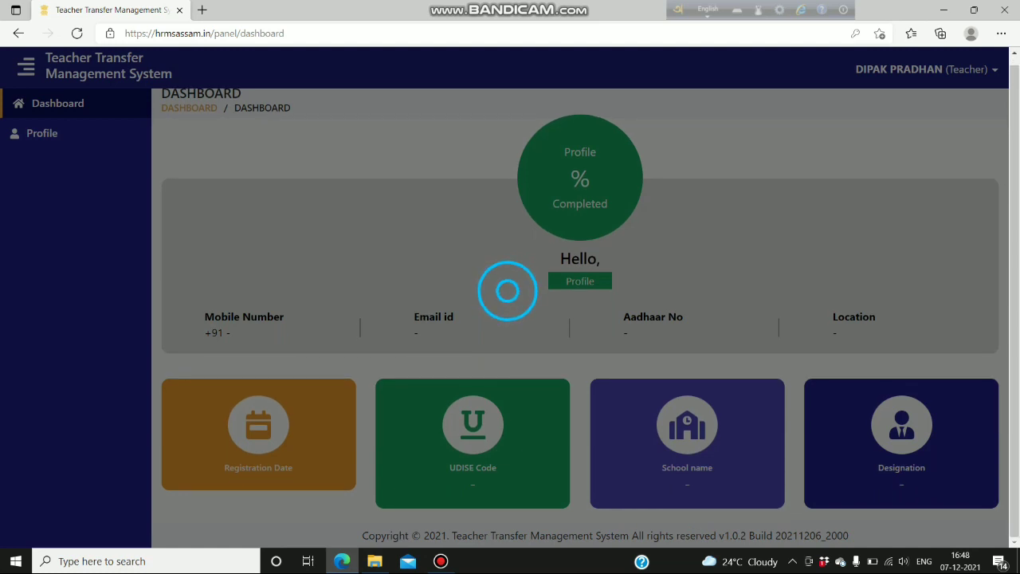
{"action": "scroll", "coordinate": [580, 297], "scroll_direction": "up", "scroll_amount": 1}
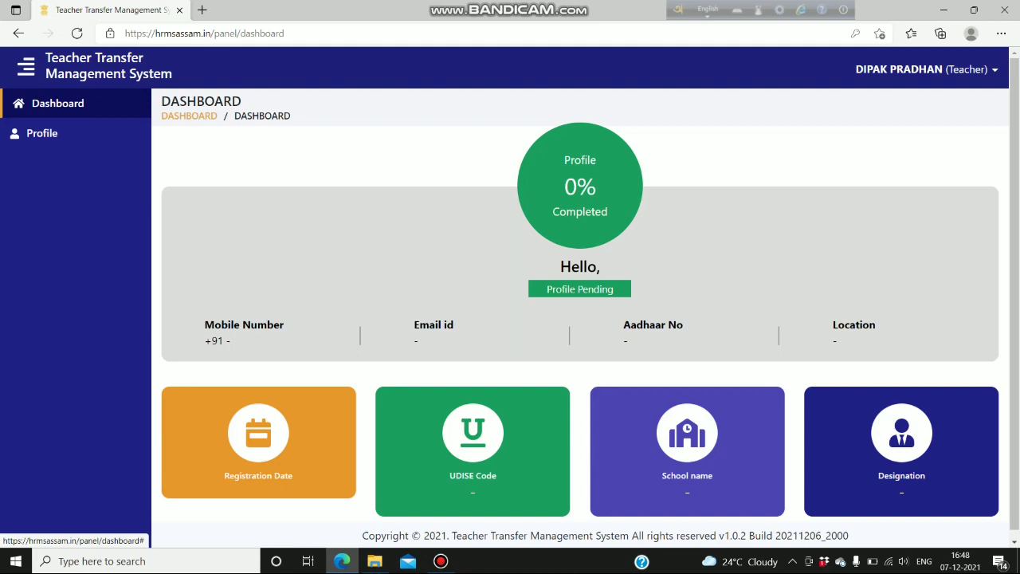
{"action": "left_click", "coordinate": [924, 69]}
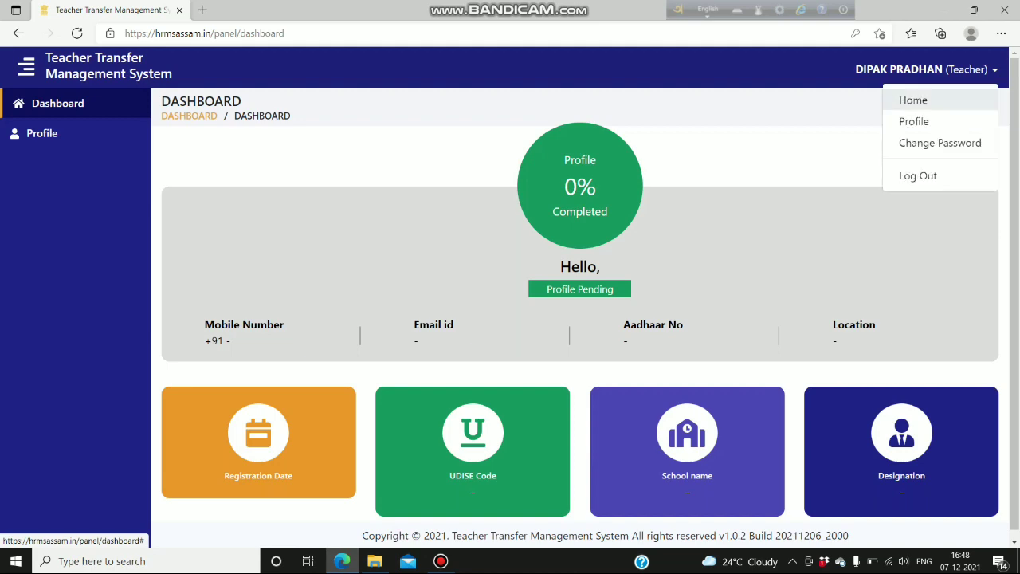
{"action": "left_click", "coordinate": [917, 176]}
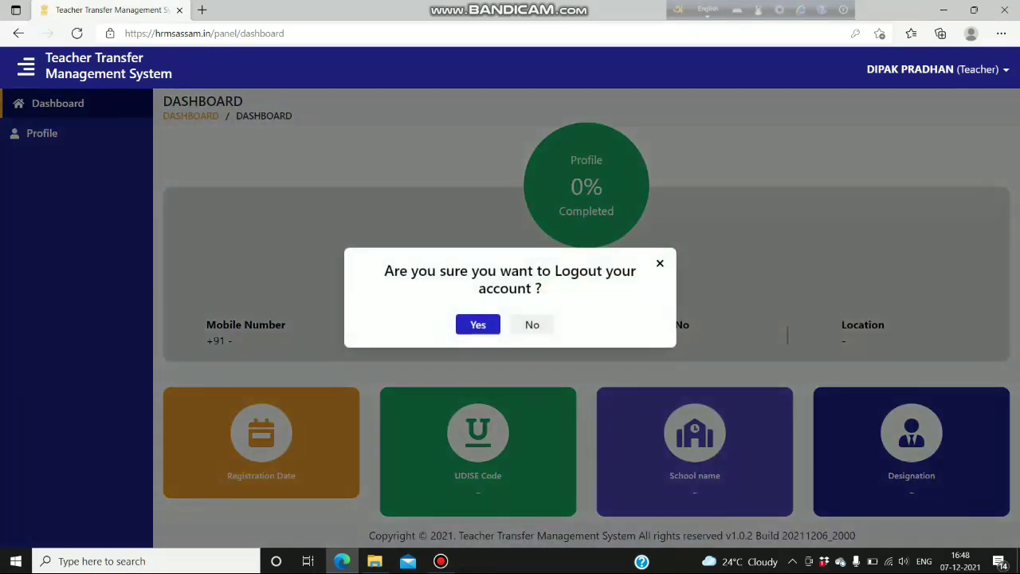
{"action": "key", "text": "Return"}
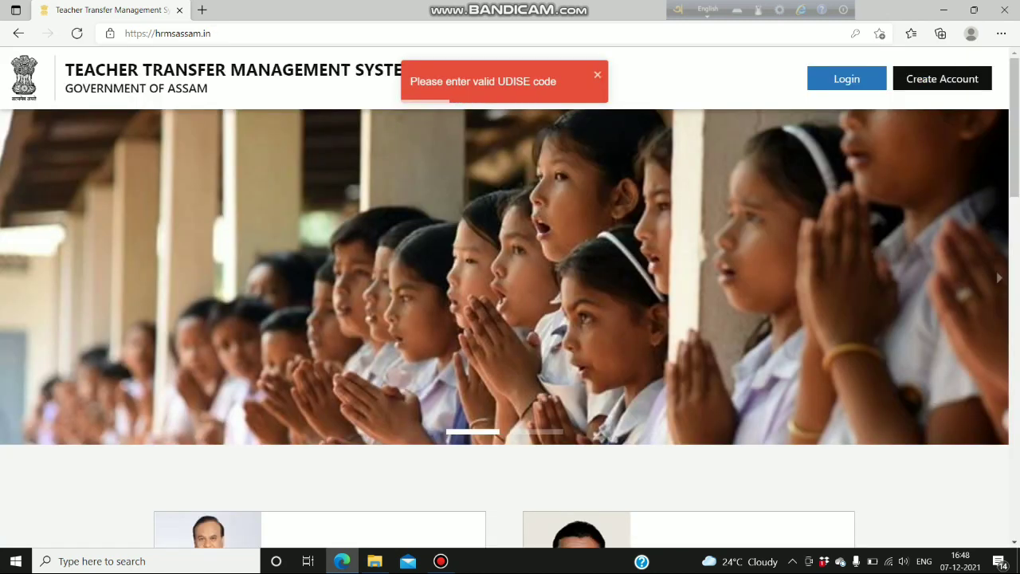
- Log in with the other teacher's username and password
{"action": "left_click", "coordinate": [847, 79]}
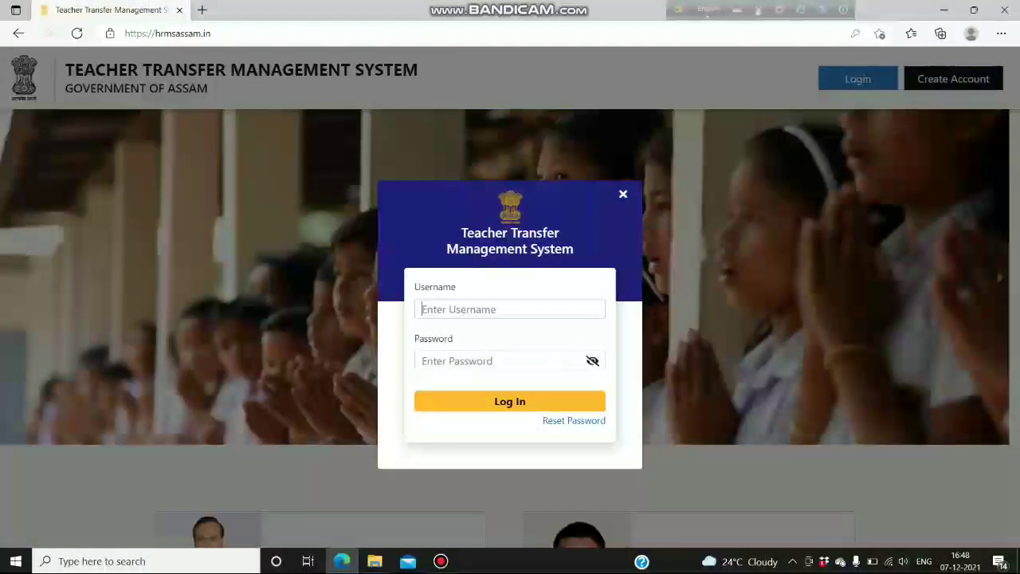
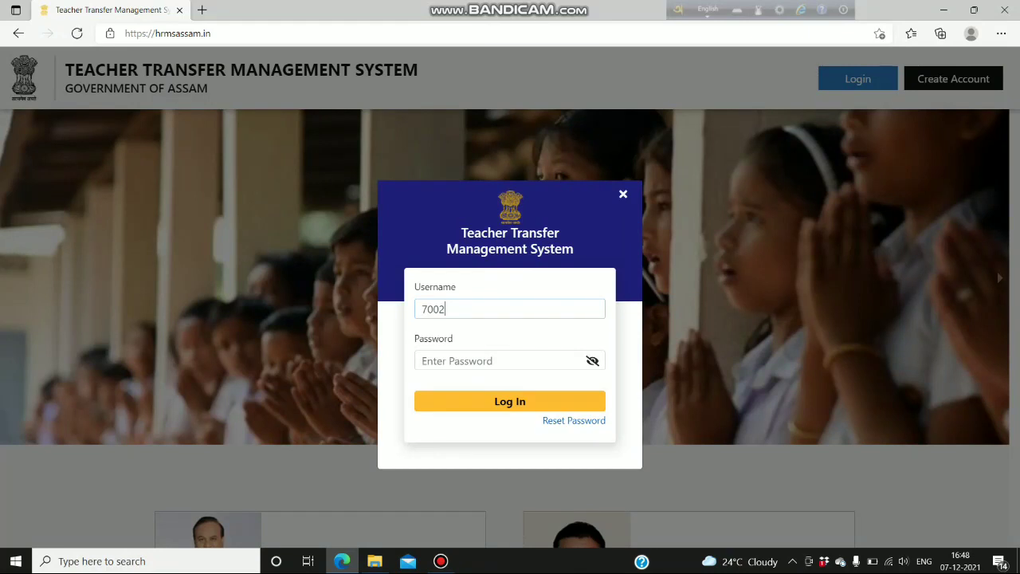
{"action": "key", "text": "Tab"}
{"action": "type", "text": "a"}
{"action": "key", "text": "Return"}
{"action": "key", "text": "BackSpace"}
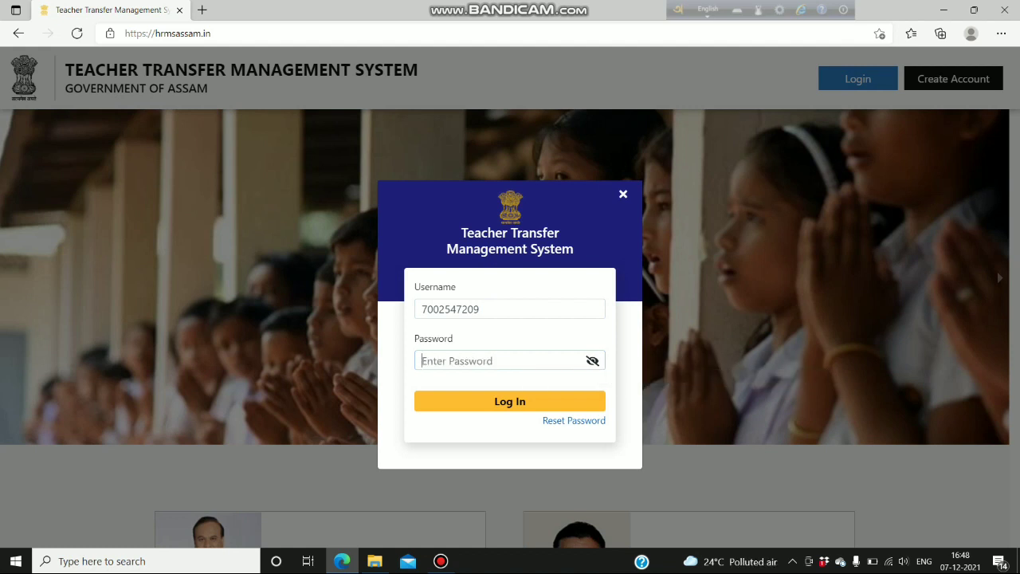
{"action": "type", "text": "aaaa"}
{"action": "key", "text": "Return"}
{"action": "type", "text": "aaaaaaa"}
{"action": "key", "text": "Return"}
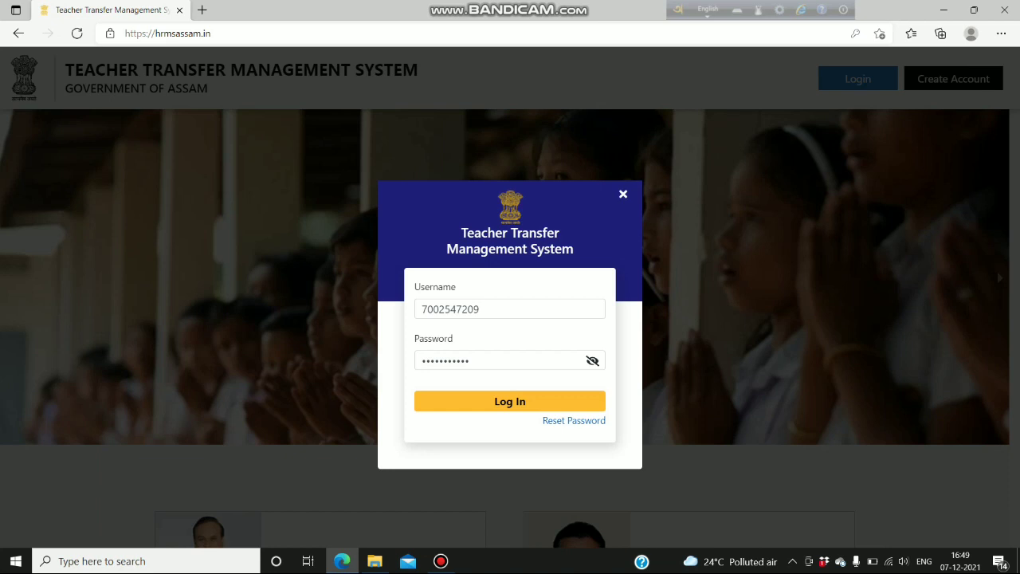
{"action": "key", "text": "Return"}
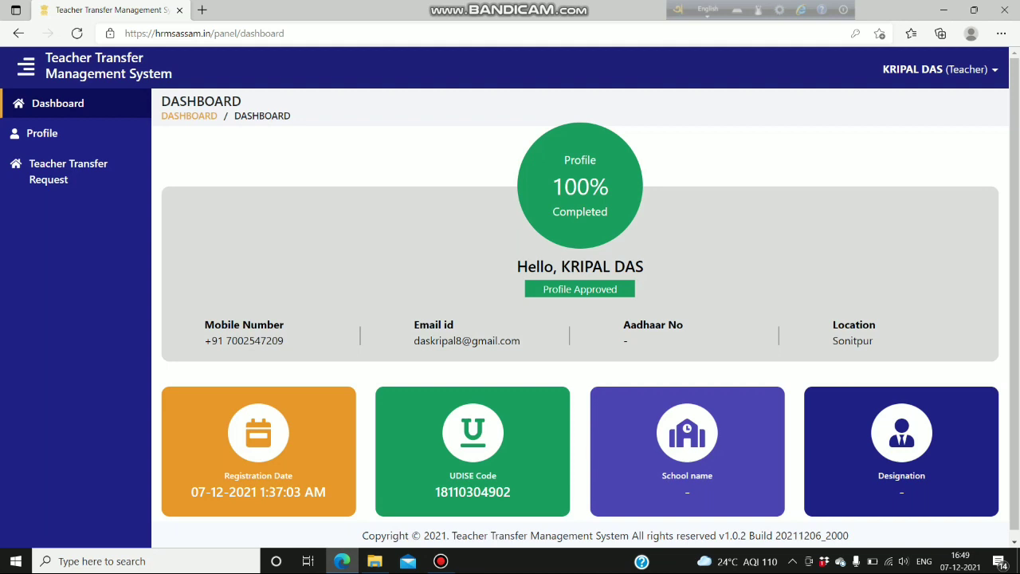
{"action": "scroll", "coordinate": [587, 297], "scroll_direction": "down", "scroll_amount": 1}
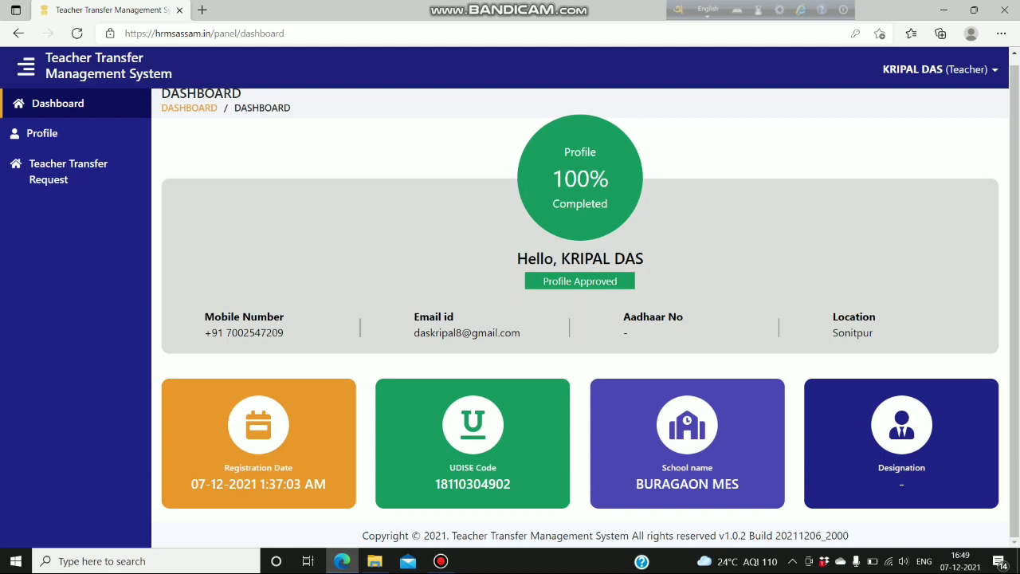
{"action": "mouse_move", "coordinate": [440, 561]}
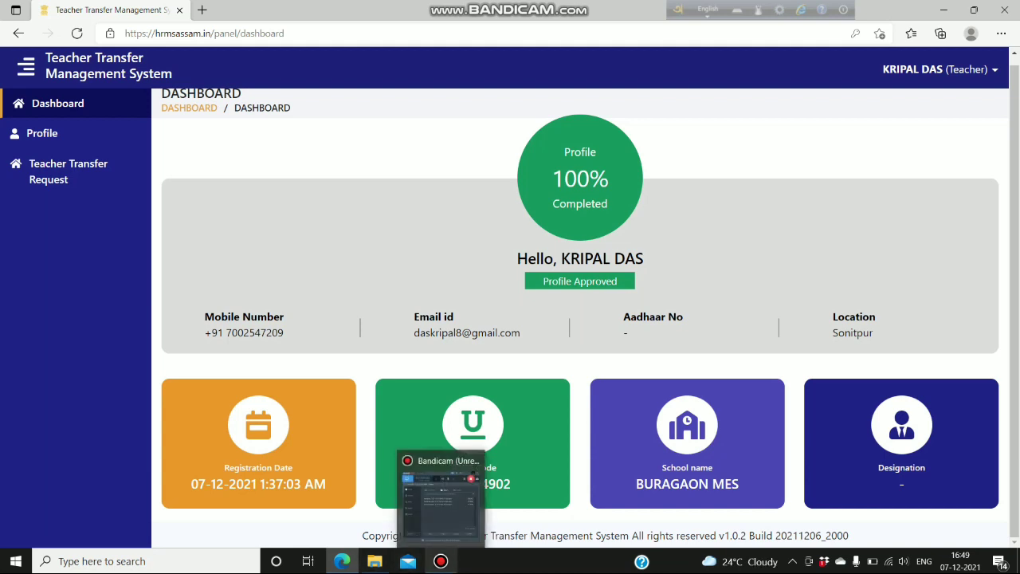